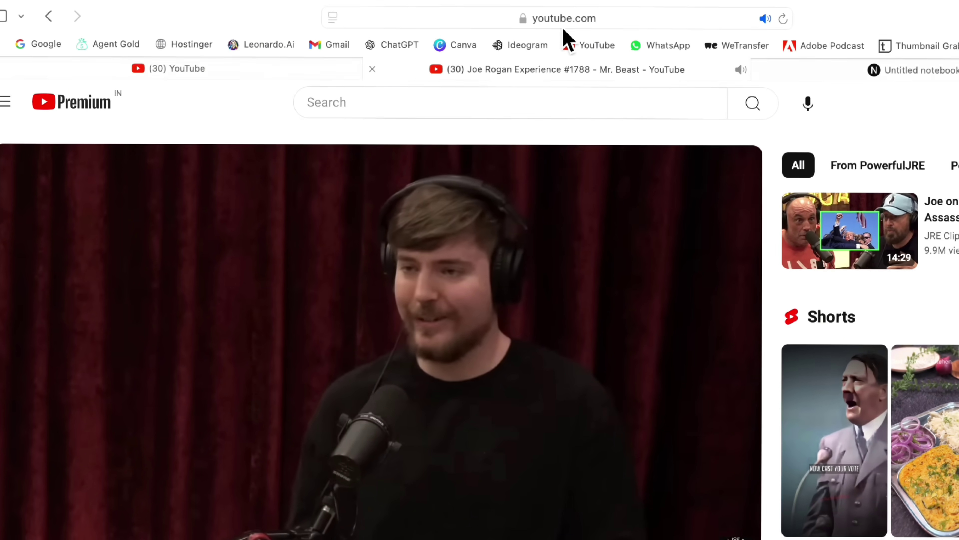
Insert "ttt" right after "youtube" in the current video's URL and load the resulting address.
{"action": "left_click", "coordinate": [561, 23]}
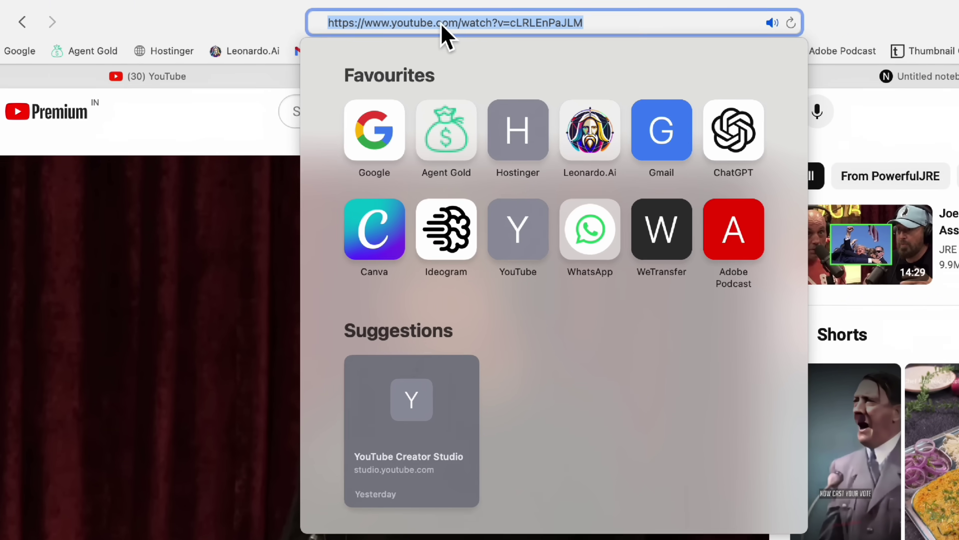
{"action": "left_click", "coordinate": [433, 23]}
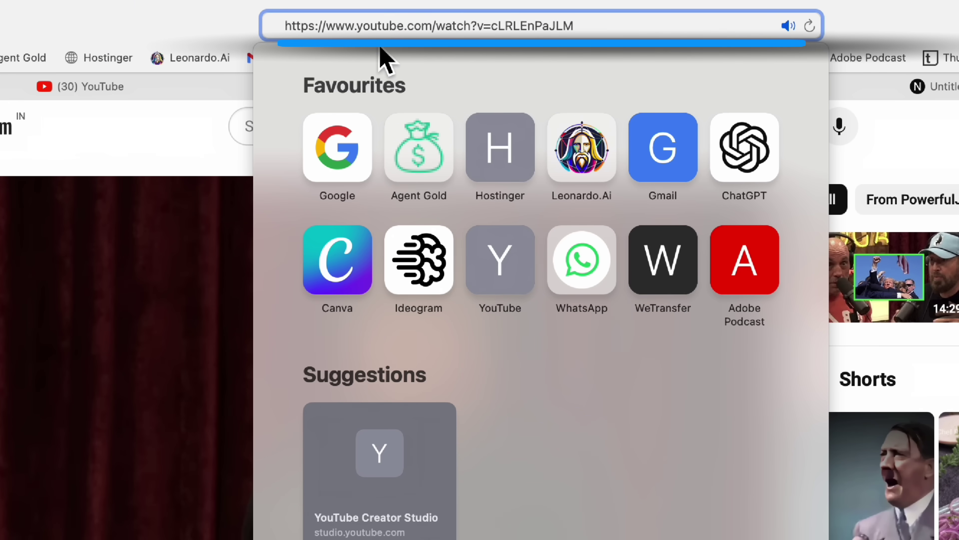
{"action": "type", "text": "ttt"}
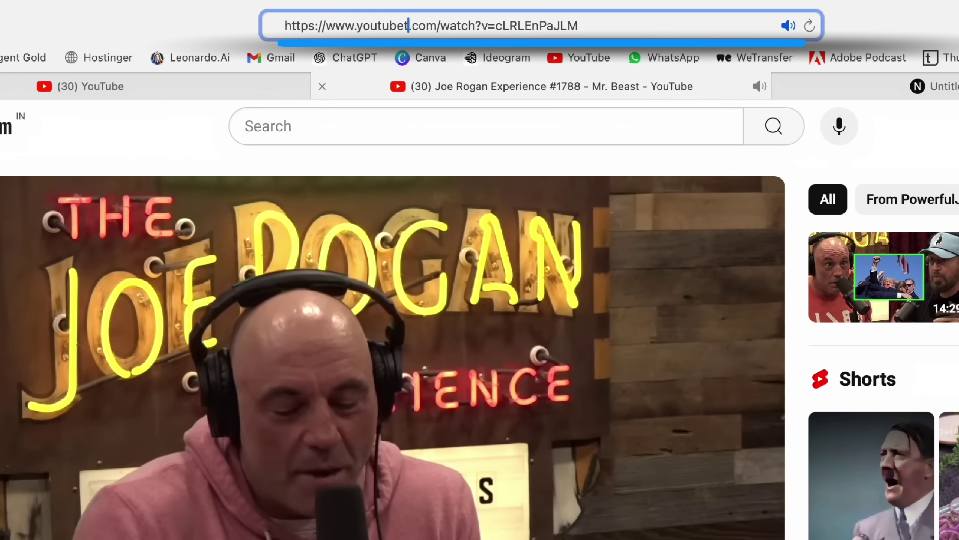
{"action": "key", "text": "Return"}
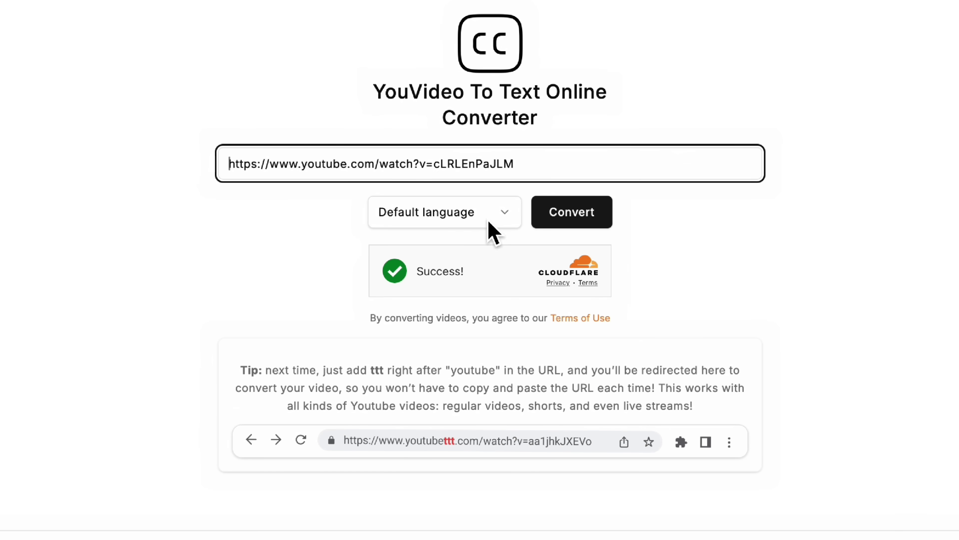
Convert the linked video to text with the transcript language set to English (US).
{"action": "left_click", "coordinate": [459, 223]}
{"action": "scroll", "coordinate": [499, 386], "scroll_direction": "down", "scroll_amount": 15}
{"action": "scroll", "coordinate": [500, 384], "scroll_direction": "up", "scroll_amount": 6}
{"action": "scroll", "coordinate": [438, 319], "scroll_direction": "up", "scroll_amount": 5}
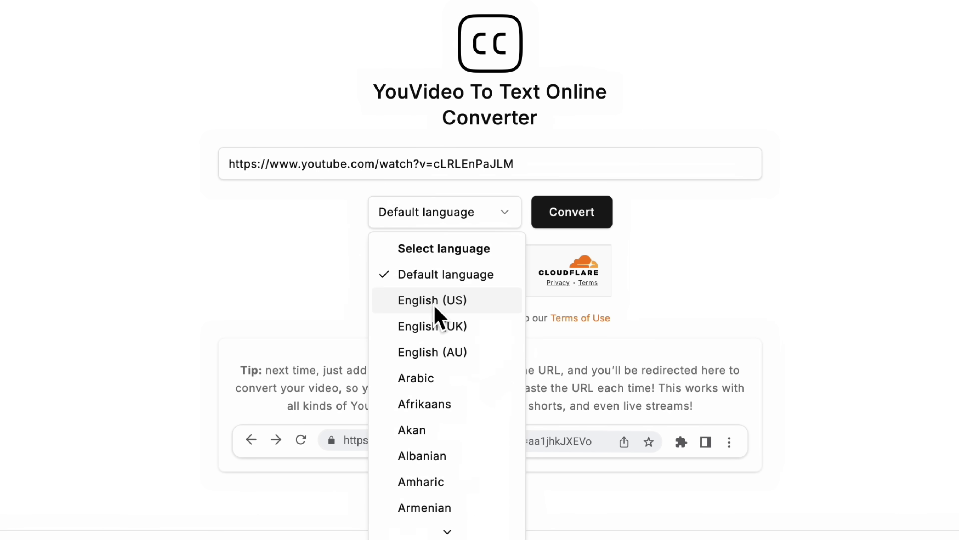
{"action": "left_click", "coordinate": [457, 302]}
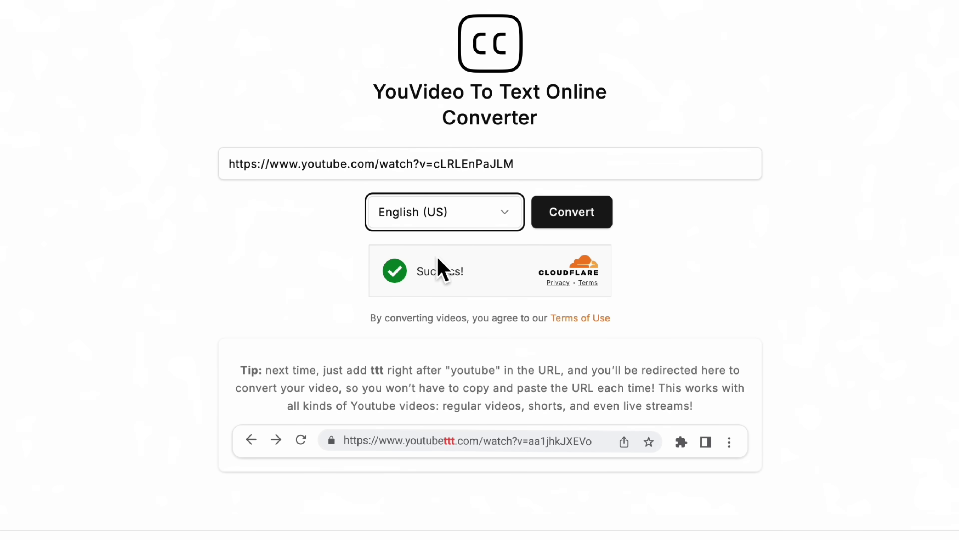
{"action": "left_click", "coordinate": [582, 218]}
{"action": "scroll", "coordinate": [850, 232], "scroll_direction": "down", "scroll_amount": 3}
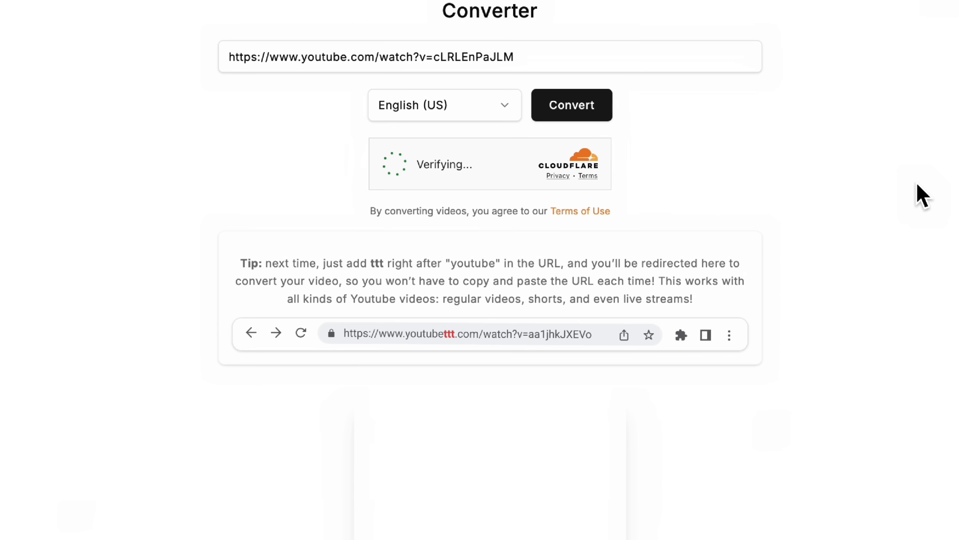
Look through the generated transcript, dismissing the donation form, and open the transcript's download options.
{"action": "scroll", "coordinate": [922, 196], "scroll_direction": "down", "scroll_amount": 4}
{"action": "scroll", "coordinate": [874, 221], "scroll_direction": "down", "scroll_amount": 8}
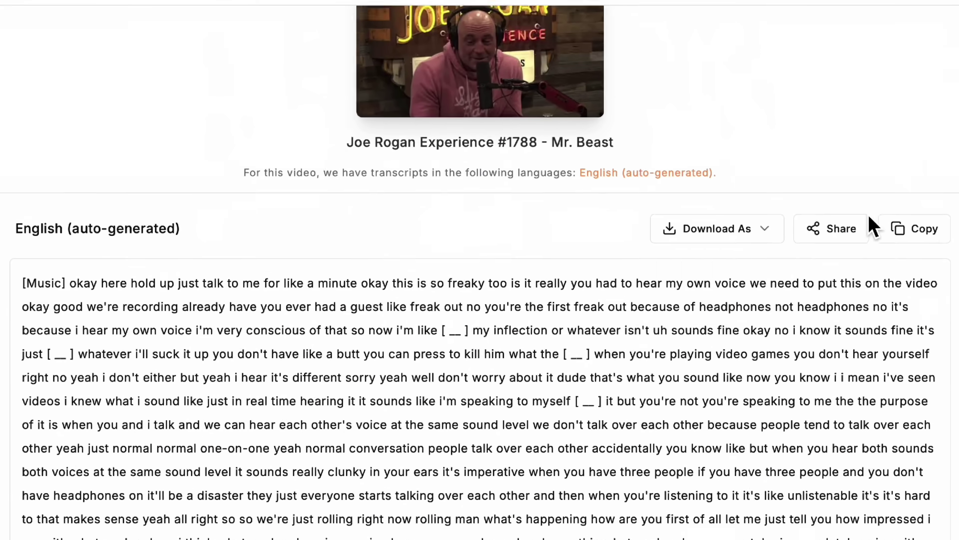
{"action": "scroll", "coordinate": [831, 307], "scroll_direction": "down", "scroll_amount": 10}
{"action": "scroll", "coordinate": [831, 307], "scroll_direction": "down", "scroll_amount": 6}
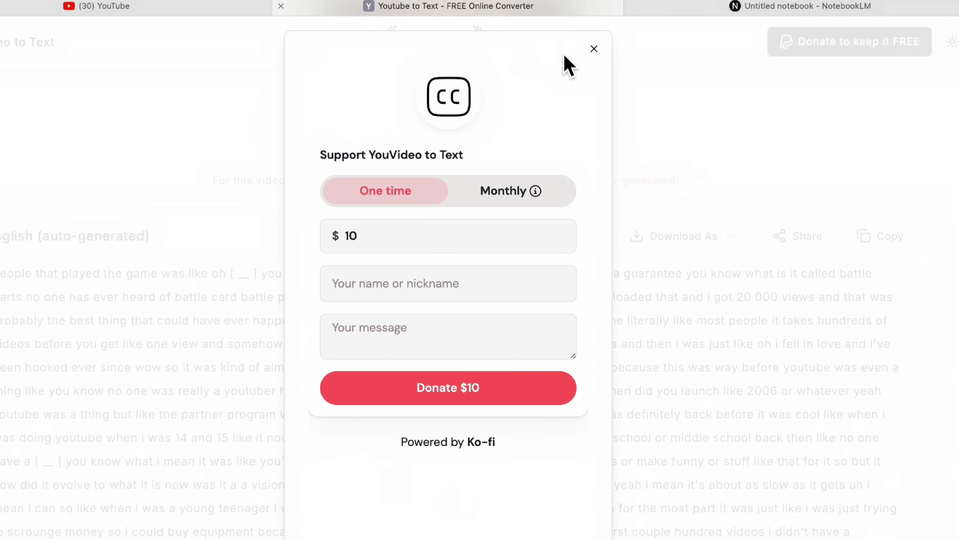
{"action": "left_click", "coordinate": [594, 49]}
{"action": "scroll", "coordinate": [906, 327], "scroll_direction": "down", "scroll_amount": 15}
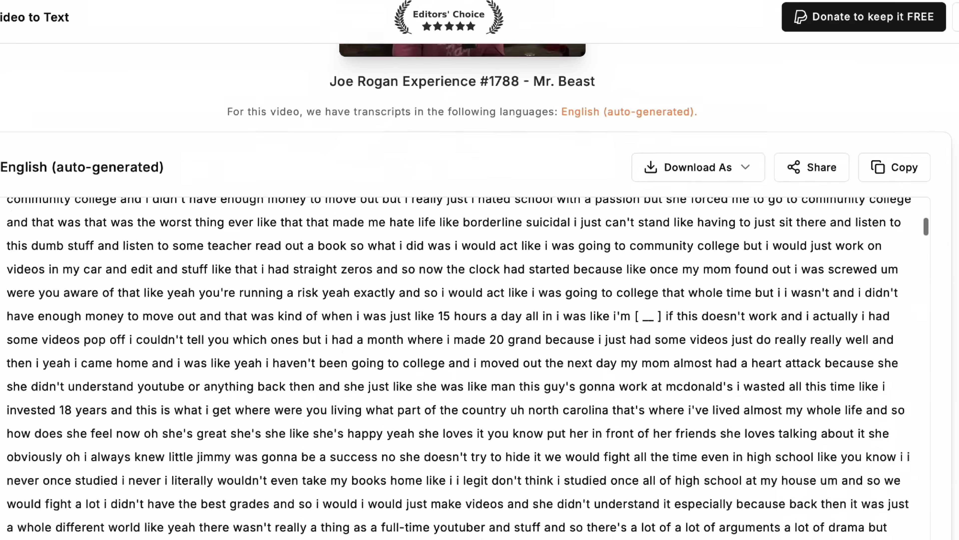
{"action": "scroll", "coordinate": [774, 287], "scroll_direction": "down", "scroll_amount": 5}
{"action": "scroll", "coordinate": [690, 265], "scroll_direction": "up", "scroll_amount": 20}
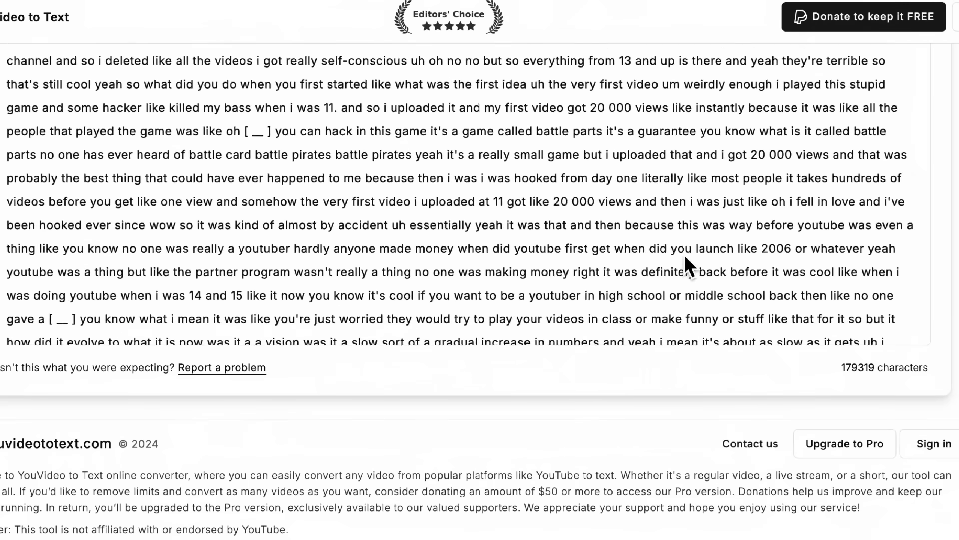
{"action": "scroll", "coordinate": [689, 265], "scroll_direction": "up", "scroll_amount": 10}
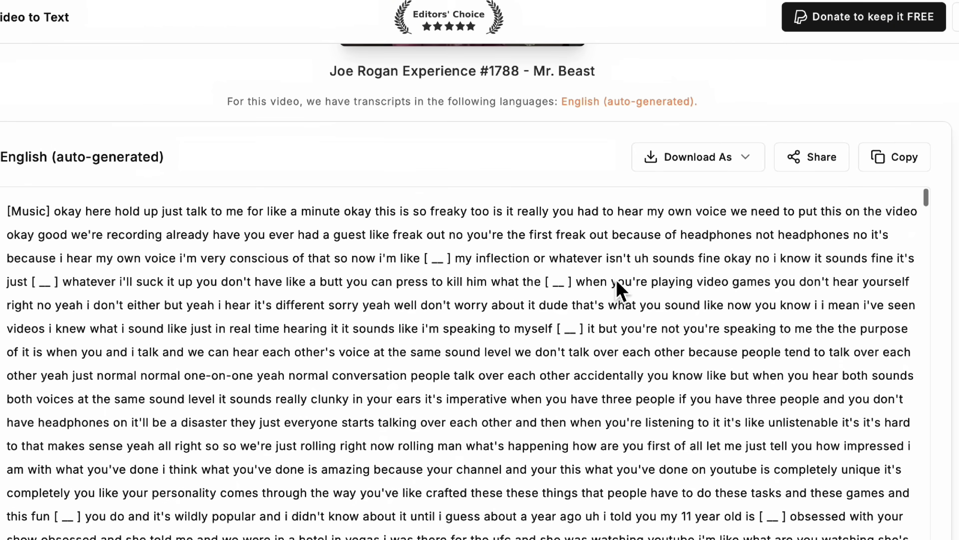
{"action": "left_click", "coordinate": [742, 162]}
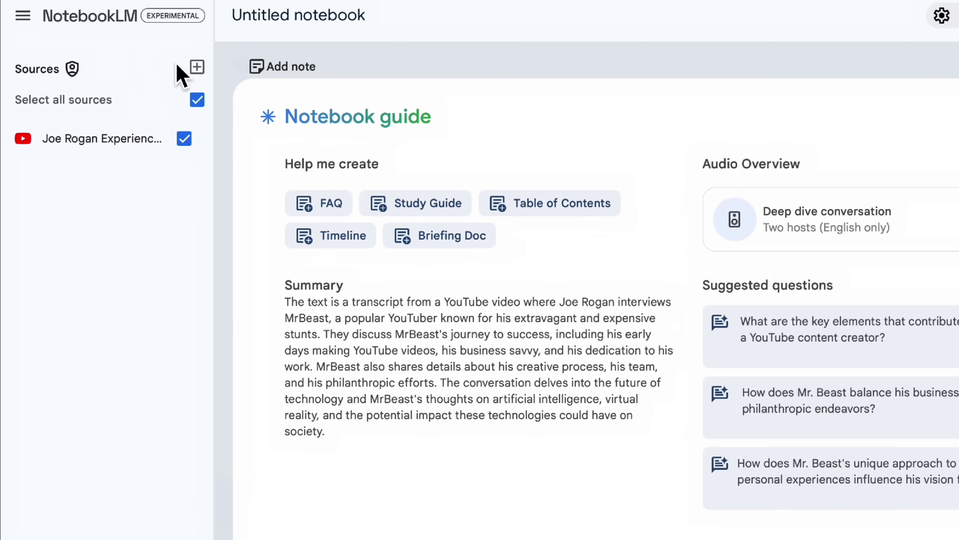
In the NotebookLM notebook, add the copied video transcript as a new copied-text source.
{"action": "left_click", "coordinate": [200, 74]}
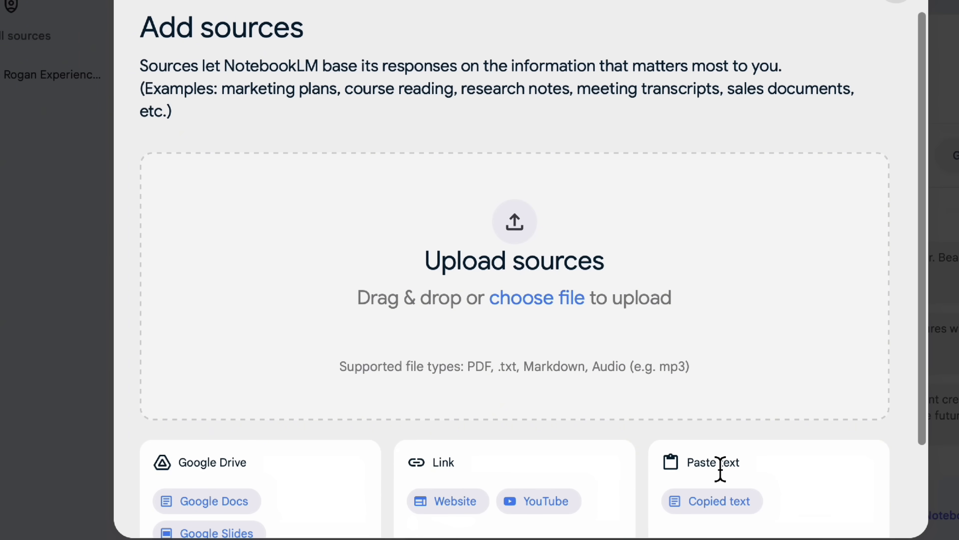
{"action": "scroll", "coordinate": [781, 414], "scroll_direction": "down", "scroll_amount": 3}
{"action": "left_click", "coordinate": [739, 392]}
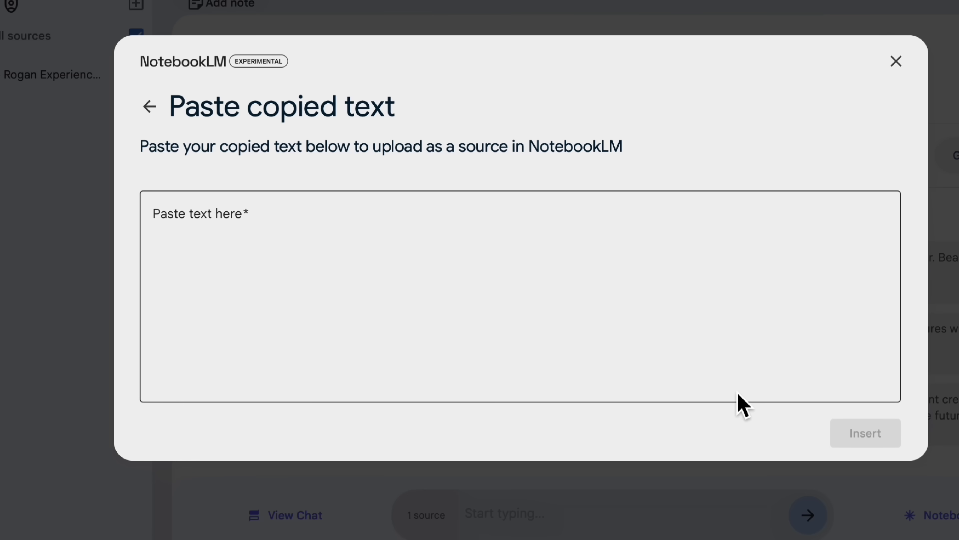
{"action": "left_click", "coordinate": [259, 235]}
{"action": "right_click", "coordinate": [254, 210]}
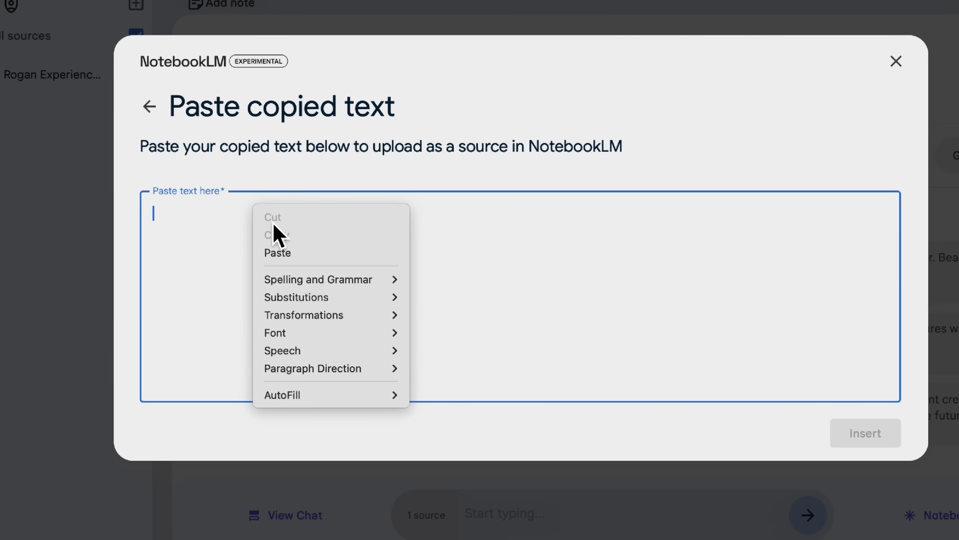
{"action": "left_click", "coordinate": [310, 256]}
{"action": "scroll", "coordinate": [446, 299], "scroll_direction": "up", "scroll_amount": 10}
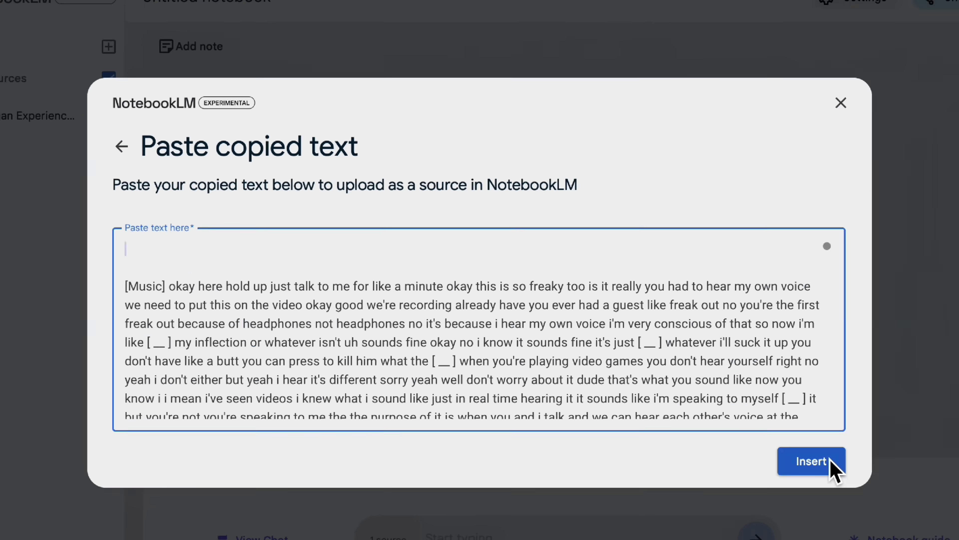
{"action": "left_click", "coordinate": [866, 433]}
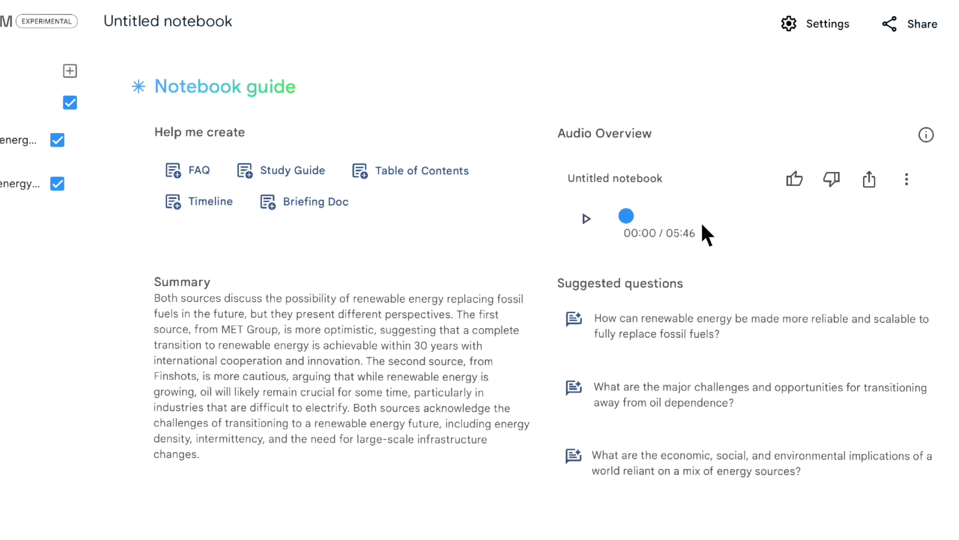
Raise the system volume and listen to the opening seconds of the Audio Overview.
{"action": "key", "text": "XF86AudioRaiseVolume"}
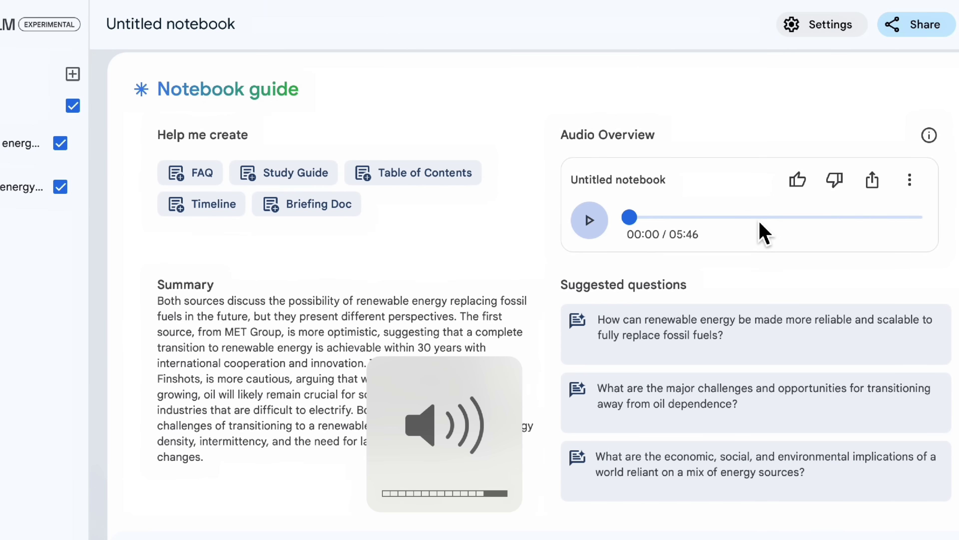
{"action": "left_click", "coordinate": [603, 222]}
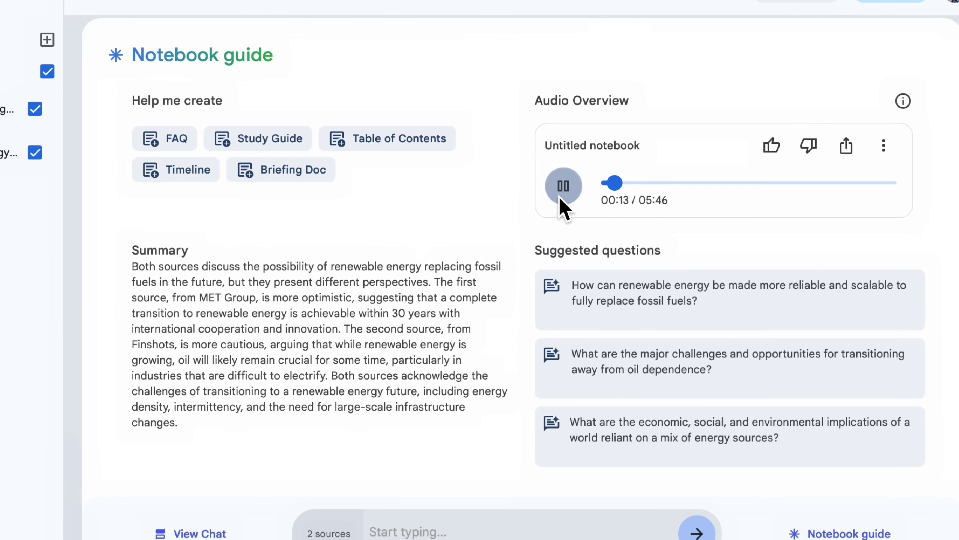
{"action": "left_click", "coordinate": [589, 220]}
Download the notebook's Audio Overview conversation as an audio file.
{"action": "left_click", "coordinate": [885, 151]}
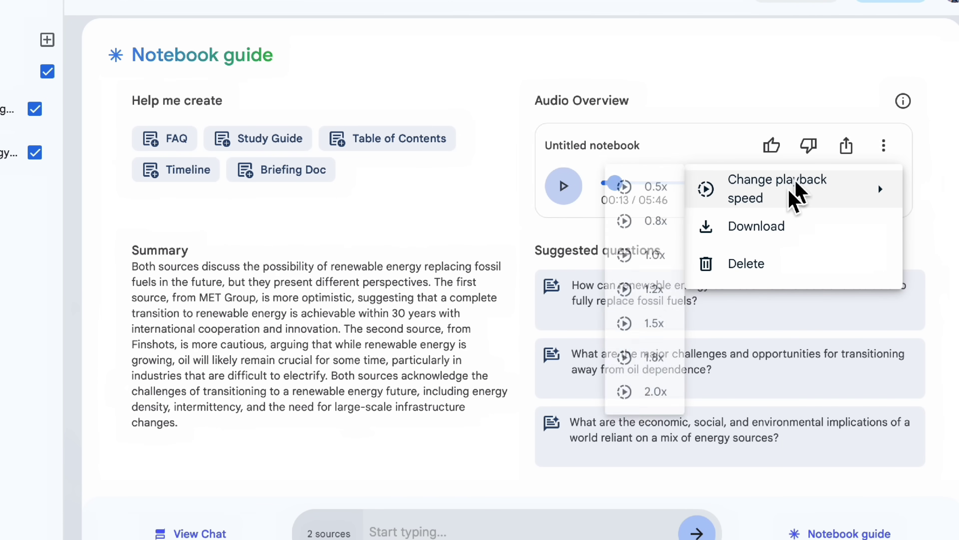
{"action": "left_click", "coordinate": [780, 226]}
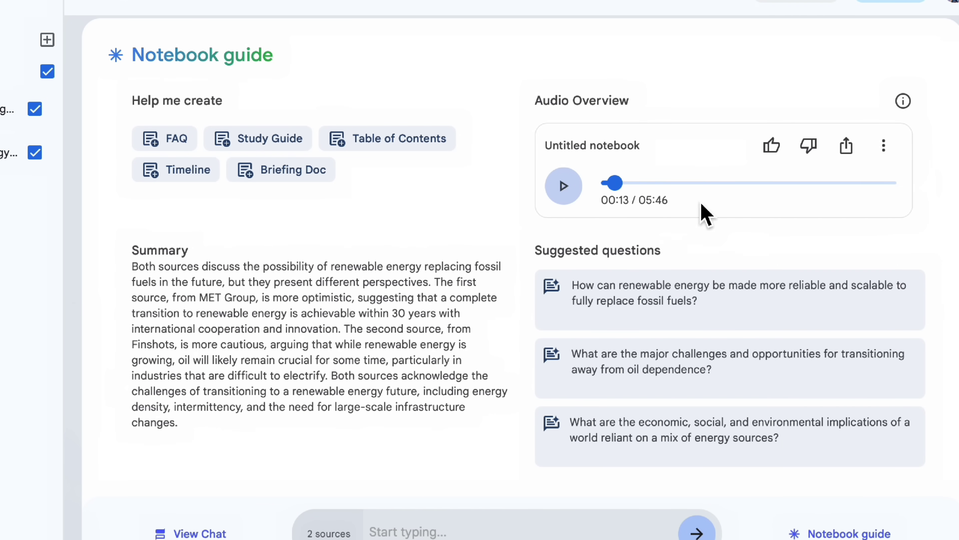
{"action": "left_click", "coordinate": [884, 145]}
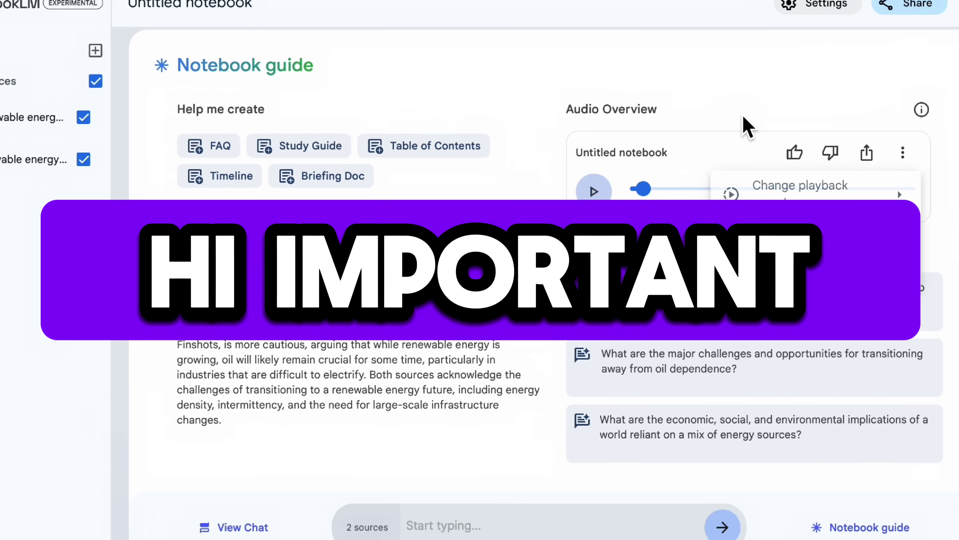
{"action": "left_click", "coordinate": [658, 158]}
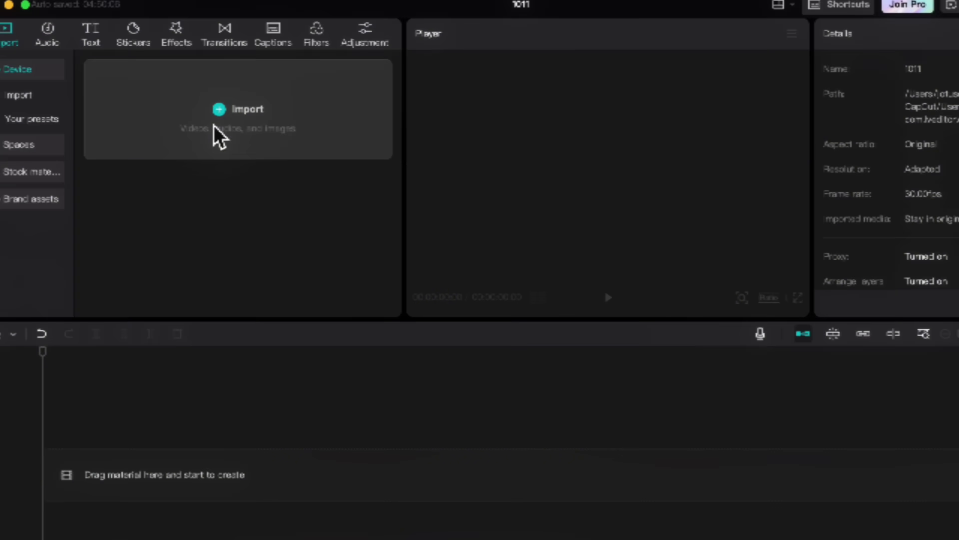
Switch to CapCut, import Untitled notebook.wav from the Downloads folder, and place it at the start of the timeline.
{"action": "left_click", "coordinate": [225, 140]}
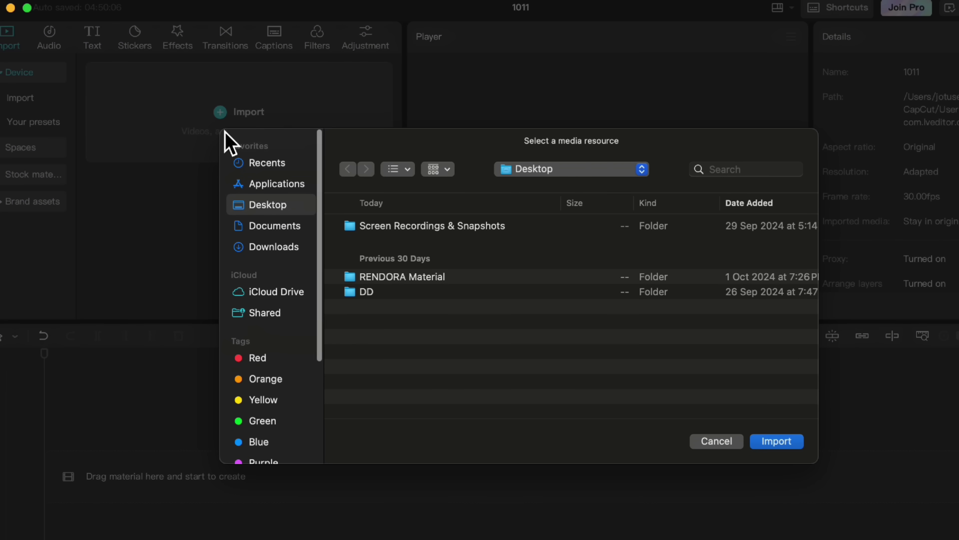
{"action": "left_click", "coordinate": [281, 247]}
{"action": "left_click", "coordinate": [401, 232]}
{"action": "left_click", "coordinate": [774, 442]}
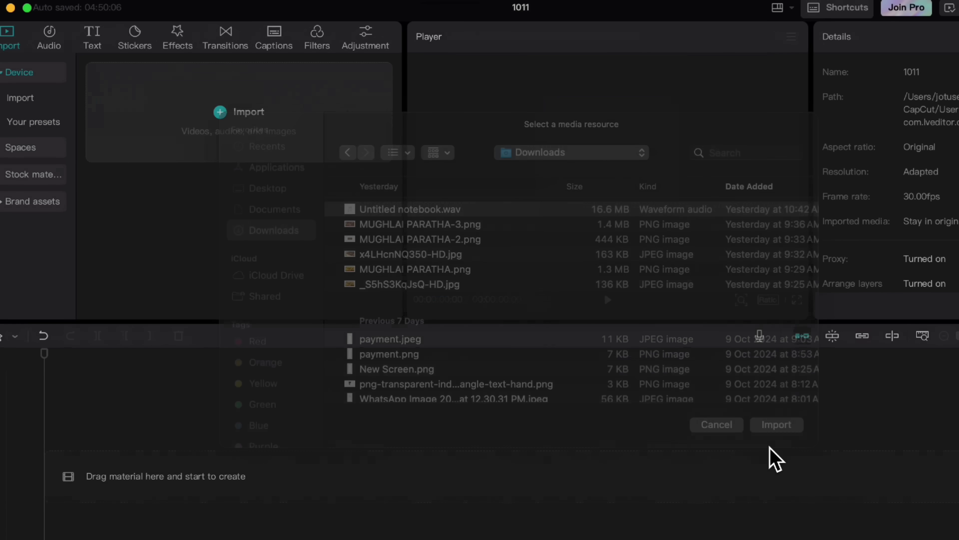
{"action": "left_click_drag", "start_coordinate": [168, 172], "coordinate": [50, 498]}
{"action": "left_click_drag", "start_coordinate": [37, 457], "coordinate": [38, 458]}
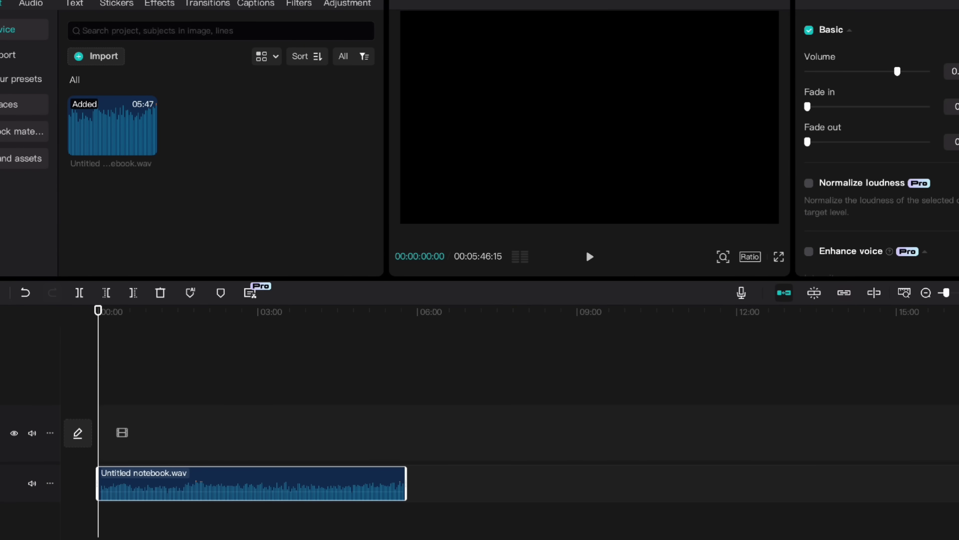
Set the volume of the Untitled notebook.wav clip to 5.5 dB.
{"action": "left_click_drag", "start_coordinate": [948, 293], "coordinate": [958, 295]}
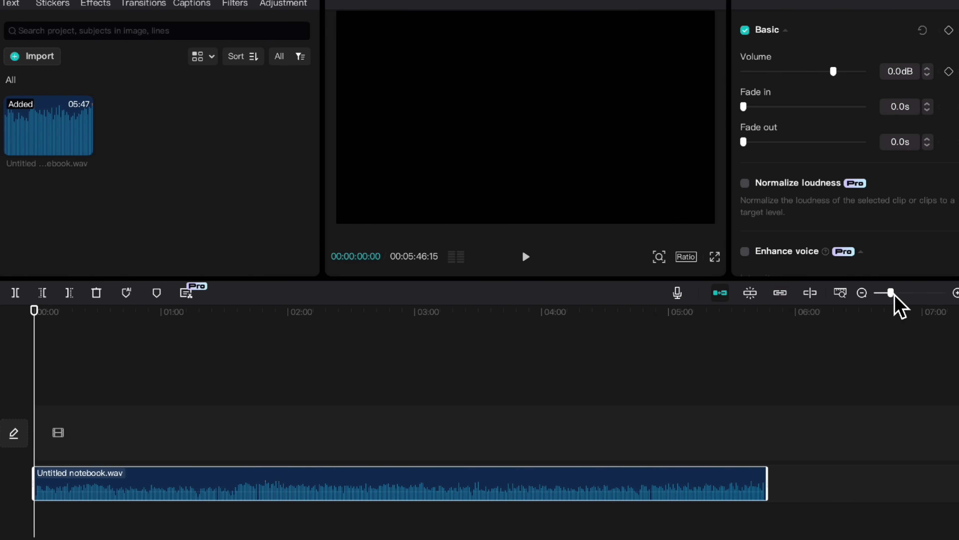
{"action": "left_click_drag", "start_coordinate": [893, 293], "coordinate": [905, 294]}
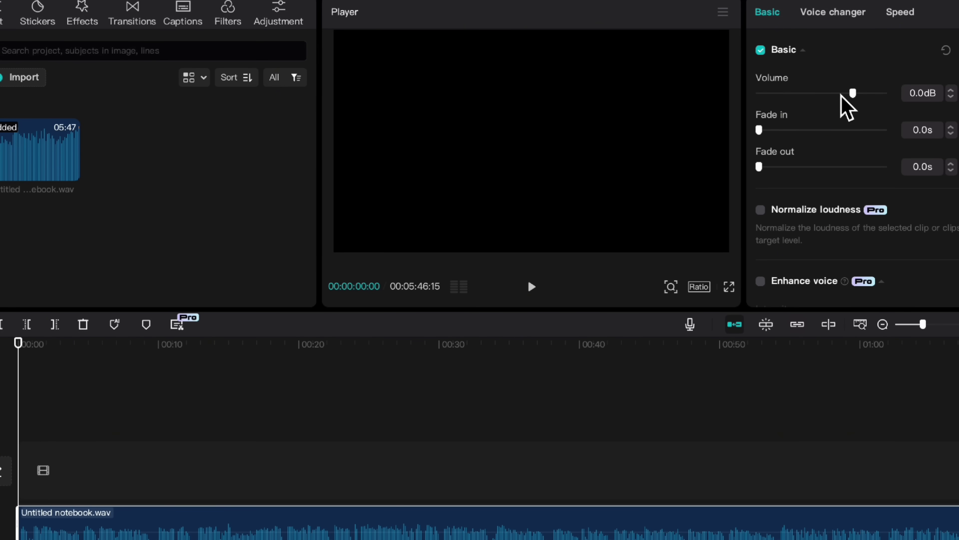
{"action": "left_click_drag", "start_coordinate": [860, 94], "coordinate": [861, 95]}
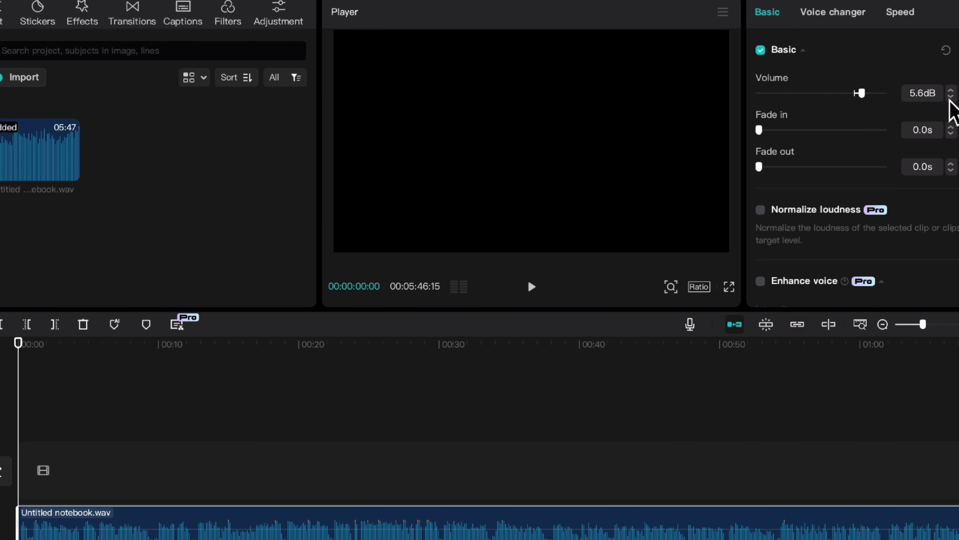
{"action": "left_click", "coordinate": [951, 97]}
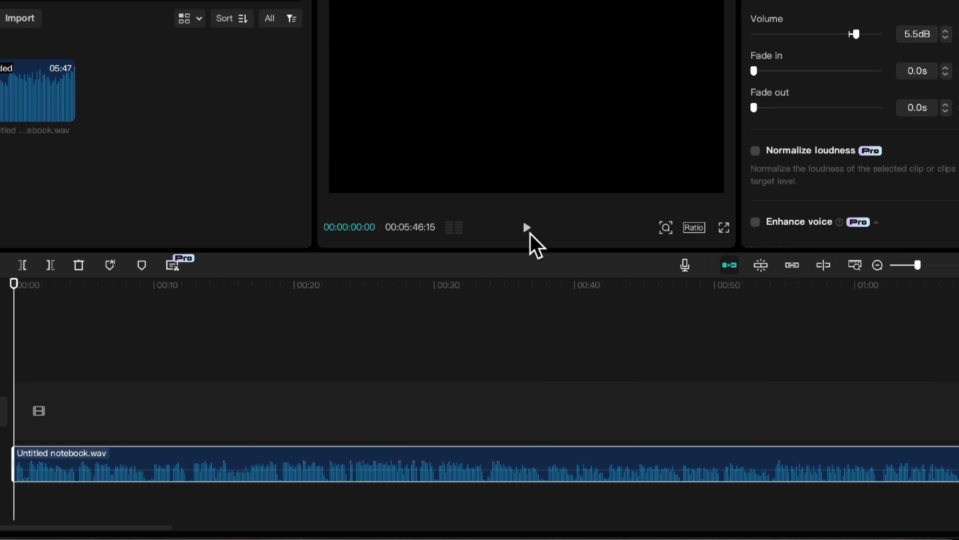
Play the audio clip from the start up to 00:00:16:24 and split it at that point.
{"action": "left_click", "coordinate": [527, 228]}
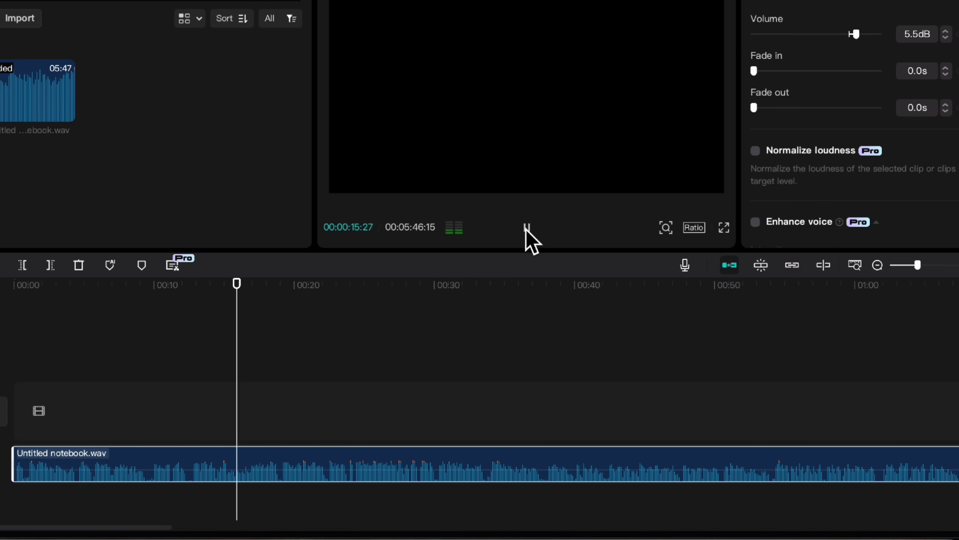
{"action": "left_click", "coordinate": [527, 227]}
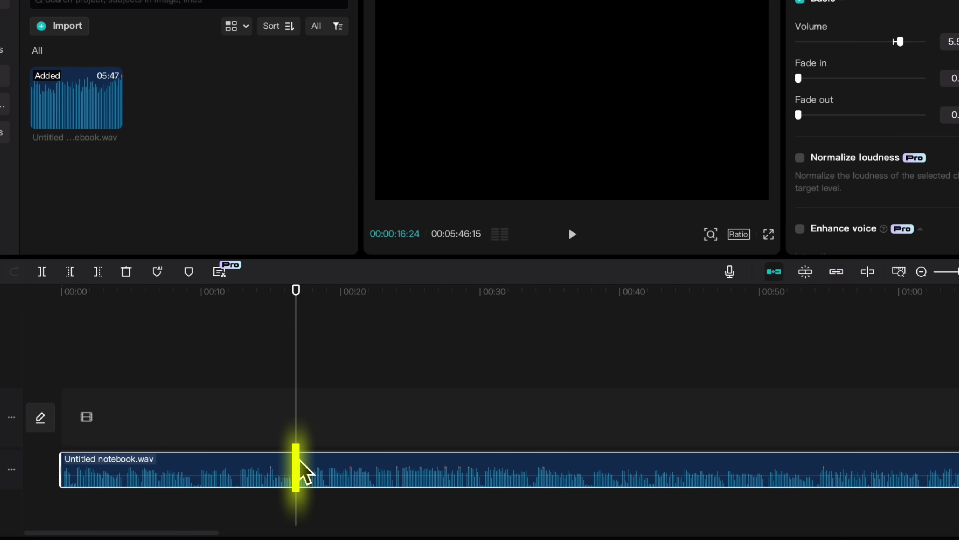
{"action": "left_click", "coordinate": [43, 274]}
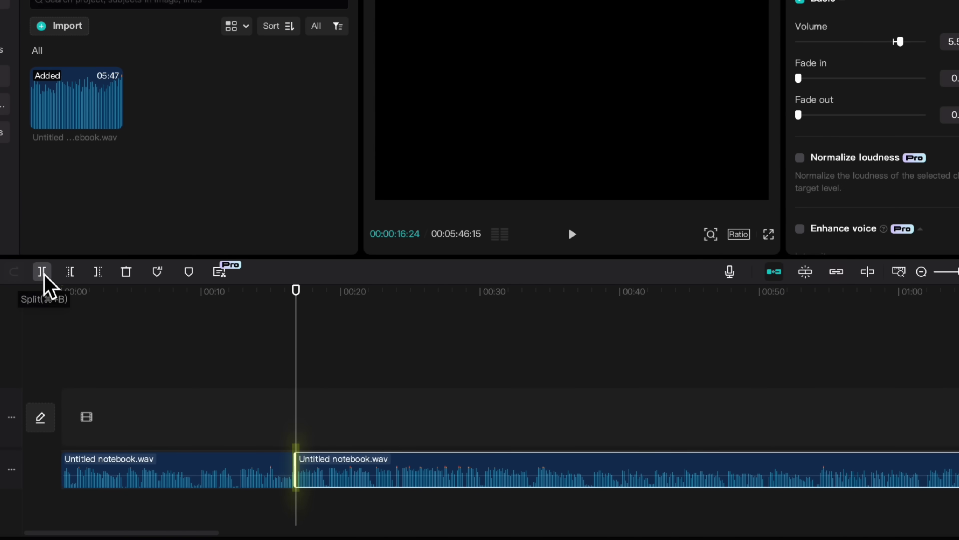
Play the audio on to 00:00:39:29 and split the clip at that point.
{"action": "left_click", "coordinate": [553, 235]}
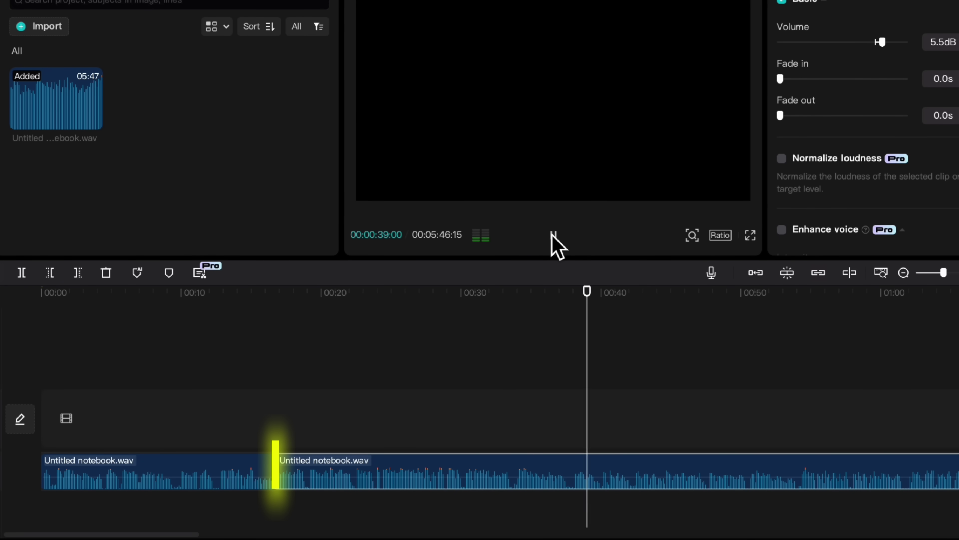
{"action": "left_click", "coordinate": [552, 233]}
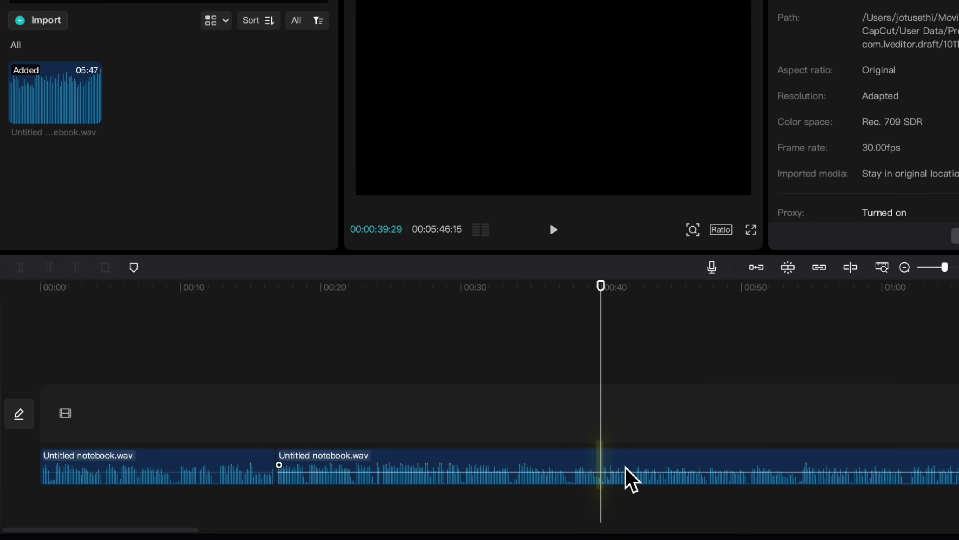
{"action": "key", "text": "super+b"}
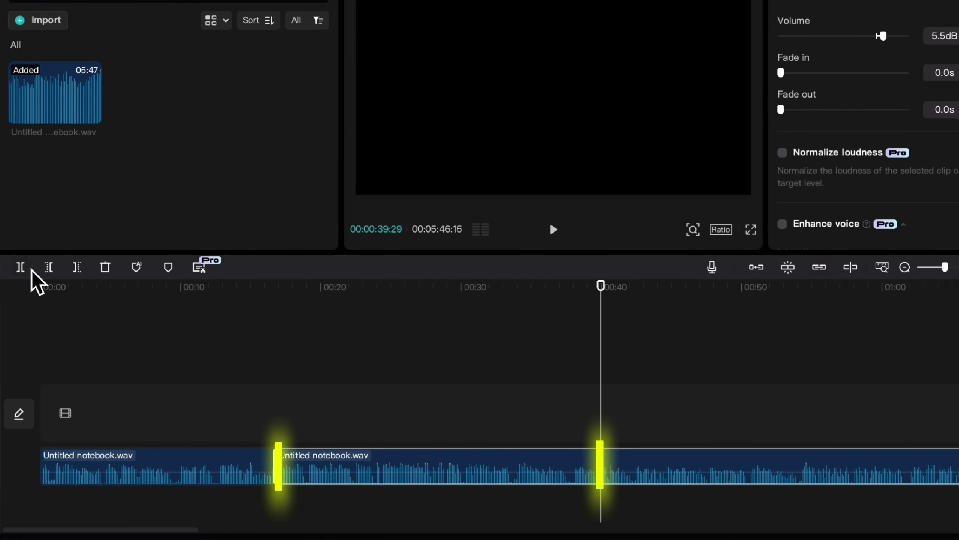
{"action": "left_click", "coordinate": [28, 270]}
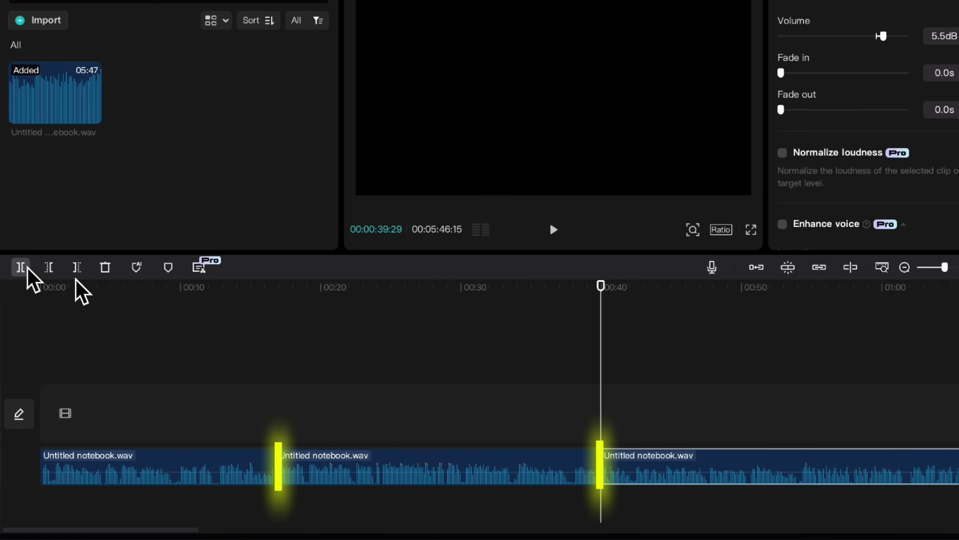
Move the second audio segment, from 00:00:16:24 to 00:00:39:29, onto a separate track below at the same time position.
{"action": "left_click", "coordinate": [354, 482]}
{"action": "left_click_drag", "start_coordinate": [403, 483], "coordinate": [398, 523]}
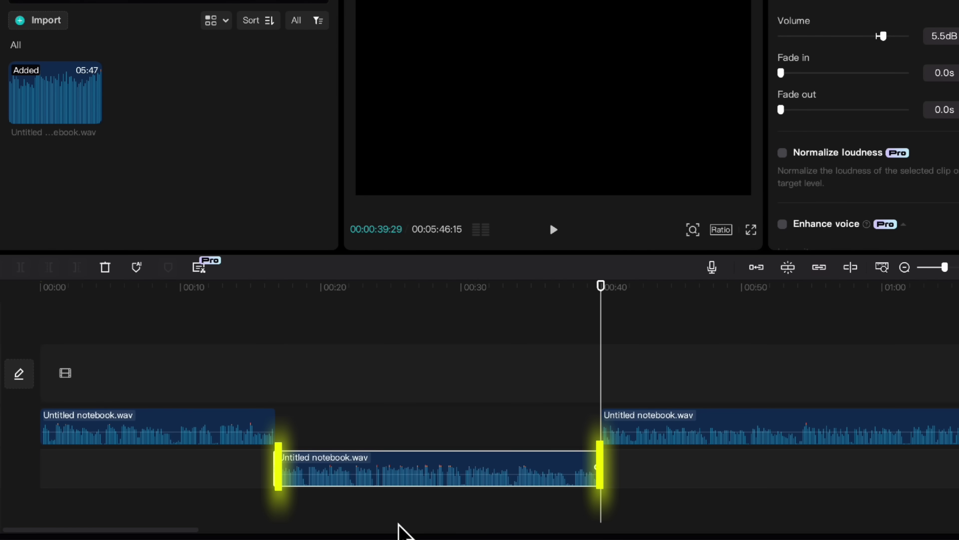
{"action": "left_click_drag", "start_coordinate": [530, 412], "coordinate": [530, 412]}
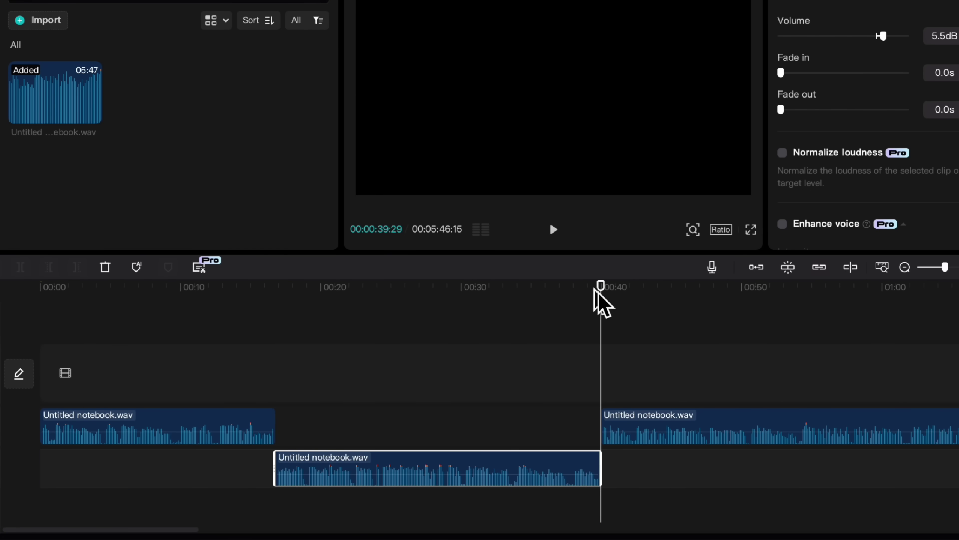
Play the remaining audio from about 00:00:40 and split the clip at about 00:00:47.
{"action": "left_click", "coordinate": [553, 229]}
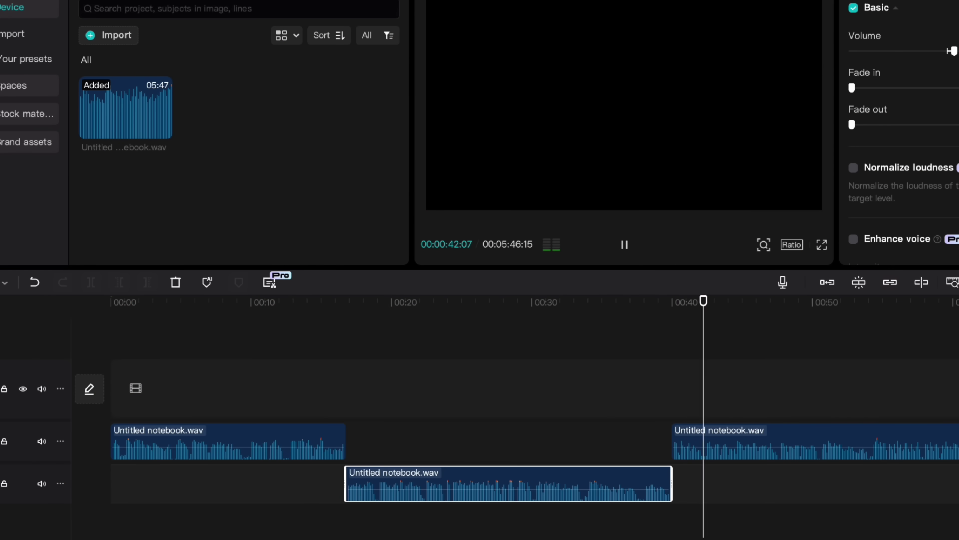
{"action": "scroll", "coordinate": [392, 472], "scroll_direction": "right", "scroll_amount": 10}
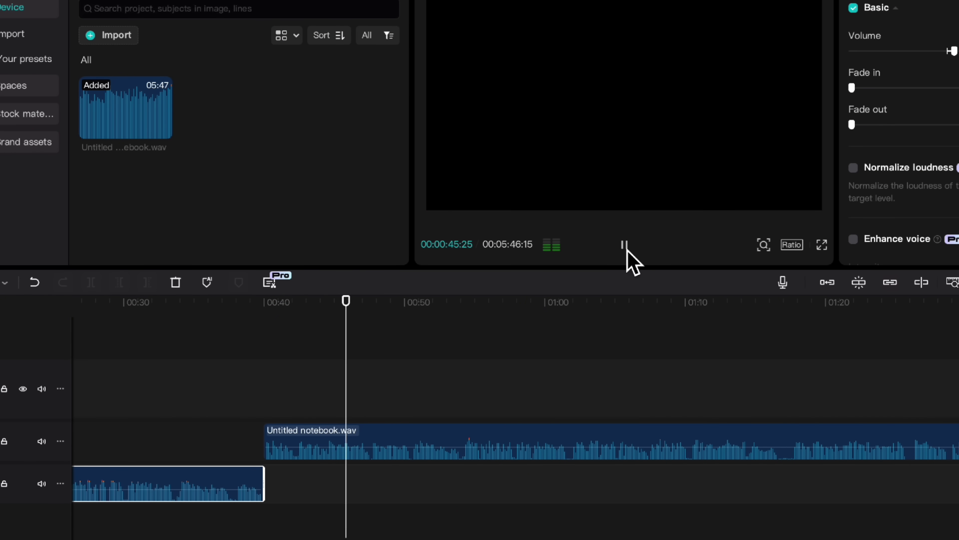
{"action": "left_click", "coordinate": [286, 390]}
{"action": "left_click", "coordinate": [625, 245]}
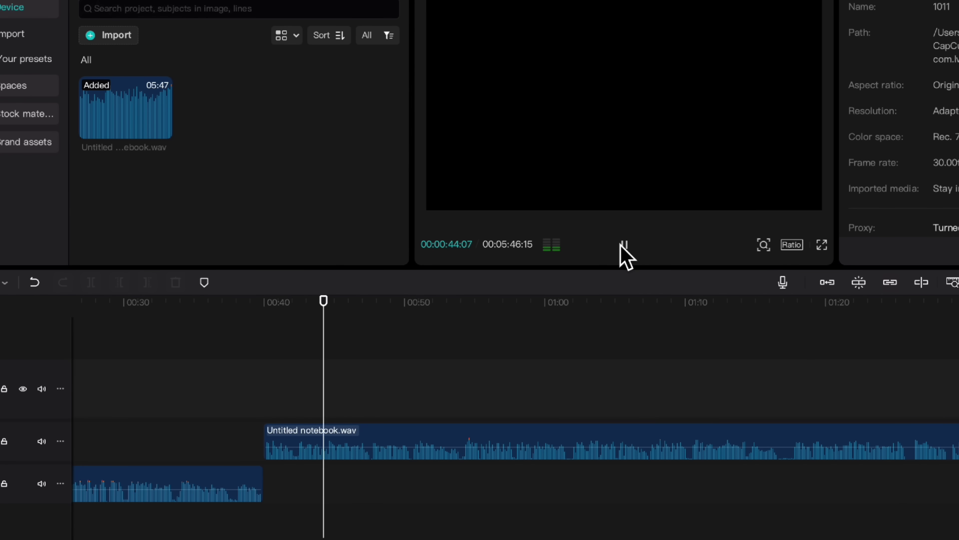
{"action": "left_click", "coordinate": [624, 245]}
{"action": "left_click", "coordinate": [387, 444]}
{"action": "left_click", "coordinate": [91, 284]}
Play on, split the clip at 00:01:07:10, and move the segment before that cut onto the lower audio track.
{"action": "left_click", "coordinate": [624, 245]}
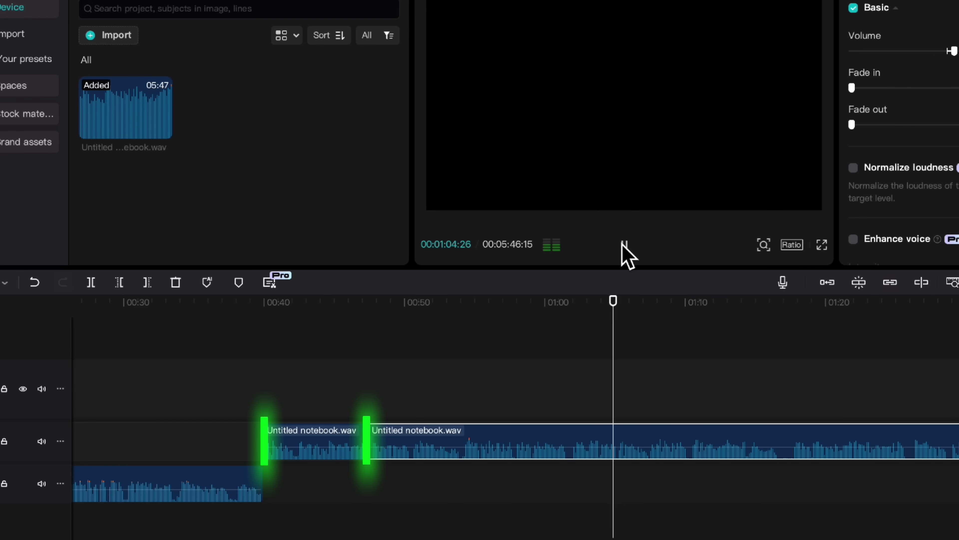
{"action": "left_click_drag", "start_coordinate": [645, 348], "coordinate": [655, 349]}
{"action": "key", "text": "ctrl+b"}
{"action": "left_click", "coordinate": [687, 452]}
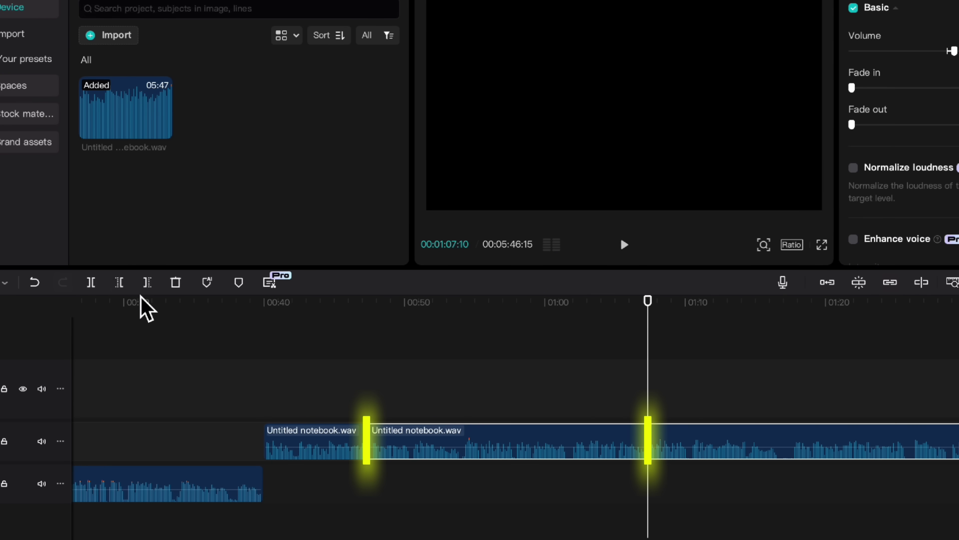
{"action": "left_click_drag", "start_coordinate": [529, 458], "coordinate": [517, 479]}
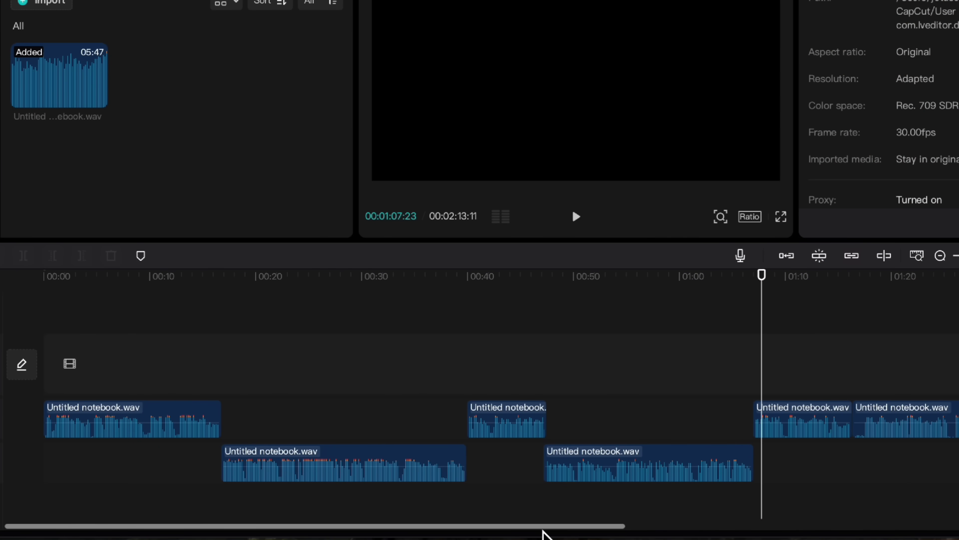
Play across the speaker changes and look through the whole timeline to check how the segments alternate between the two audio tracks.
{"action": "scroll", "coordinate": [604, 531], "scroll_direction": "right", "scroll_amount": 15}
{"action": "scroll", "coordinate": [900, 461], "scroll_direction": "left", "scroll_amount": 3}
{"action": "scroll", "coordinate": [241, 394], "scroll_direction": "left", "scroll_amount": 10}
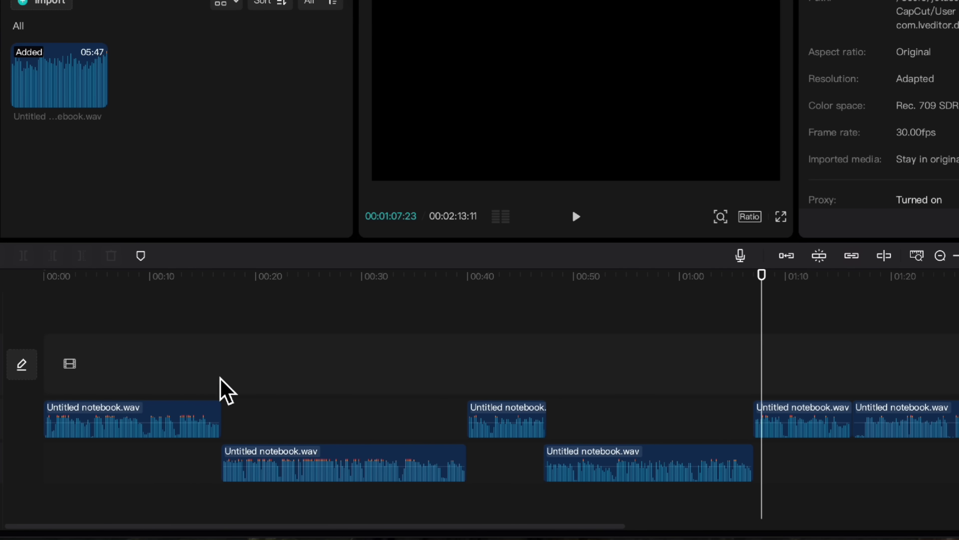
{"action": "left_click", "coordinate": [204, 392]}
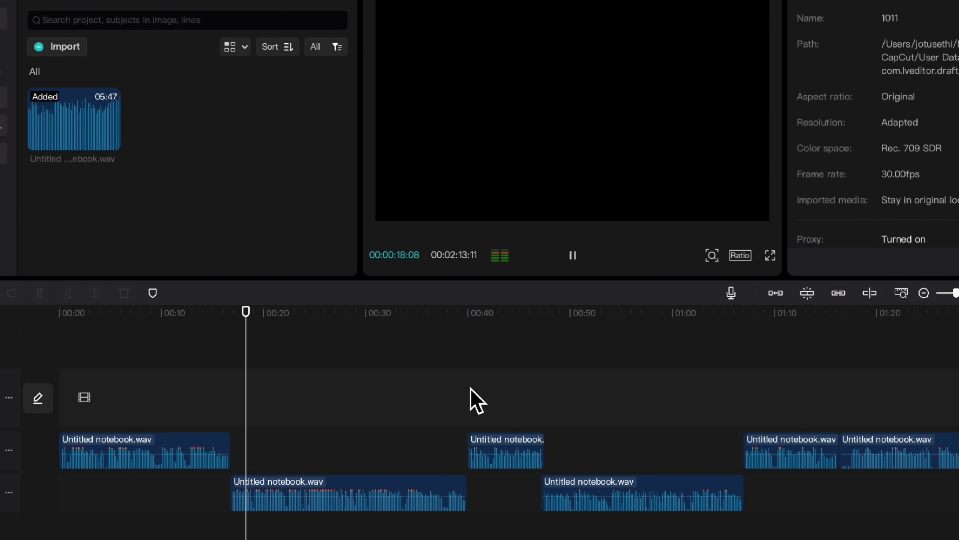
{"action": "left_click", "coordinate": [461, 390]}
{"action": "left_click", "coordinate": [573, 255]}
{"action": "left_click", "coordinate": [538, 381]}
{"action": "left_click", "coordinate": [573, 255]}
{"action": "left_click", "coordinate": [721, 395]}
{"action": "left_click", "coordinate": [570, 255]}
{"action": "left_click", "coordinate": [569, 254]}
{"action": "scroll", "coordinate": [466, 474], "scroll_direction": "right", "scroll_amount": 10}
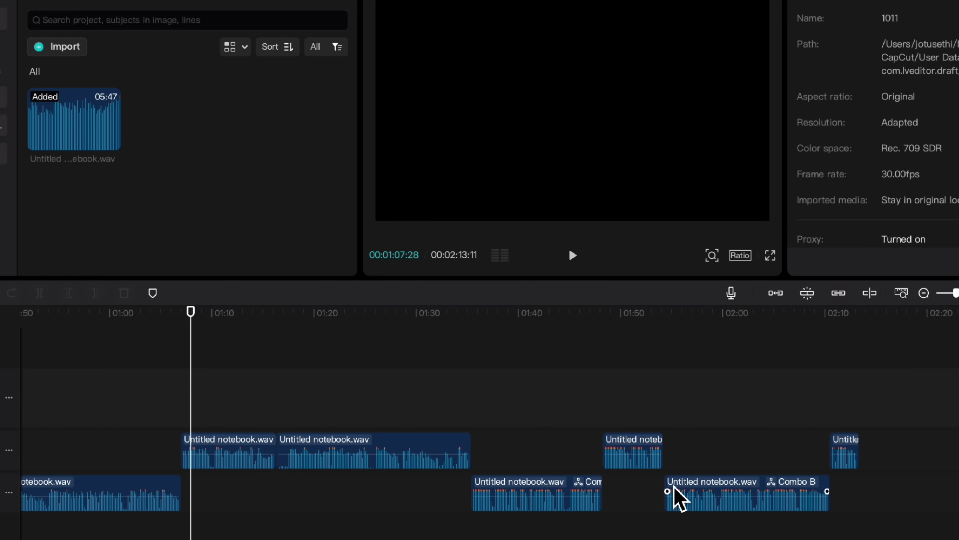
{"action": "scroll", "coordinate": [491, 453], "scroll_direction": "left", "scroll_amount": 10}
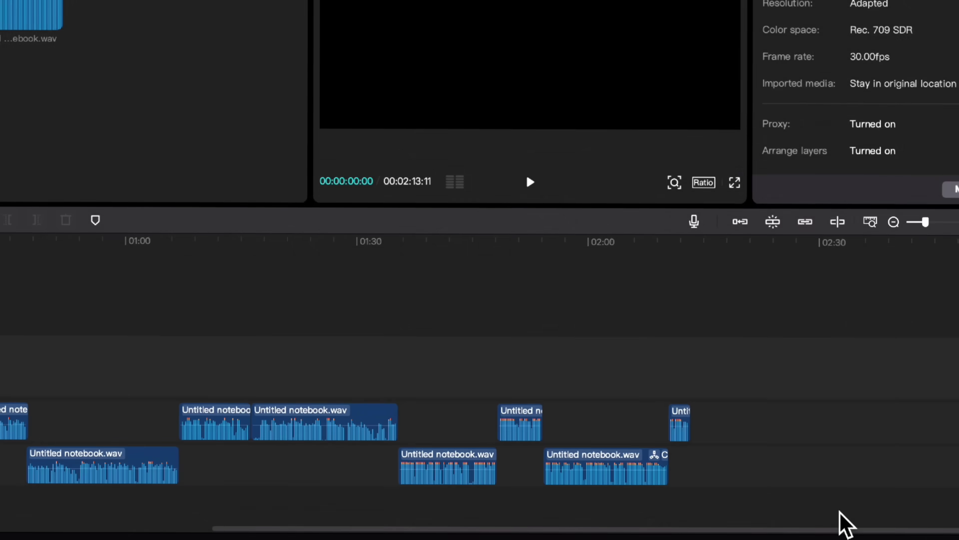
Select all the female-voice segments on the upper audio track and combine them into a compound clip.
{"action": "left_click_drag", "start_coordinate": [839, 522], "coordinate": [445, 525]}
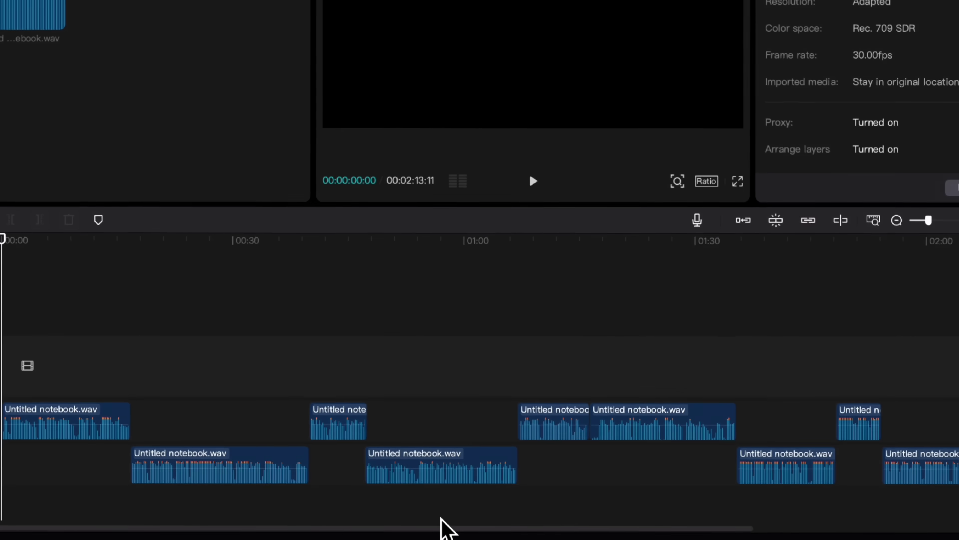
{"action": "left_click_drag", "start_coordinate": [1, 395], "coordinate": [853, 424]}
{"action": "left_click_drag", "start_coordinate": [593, 529], "coordinate": [734, 529]}
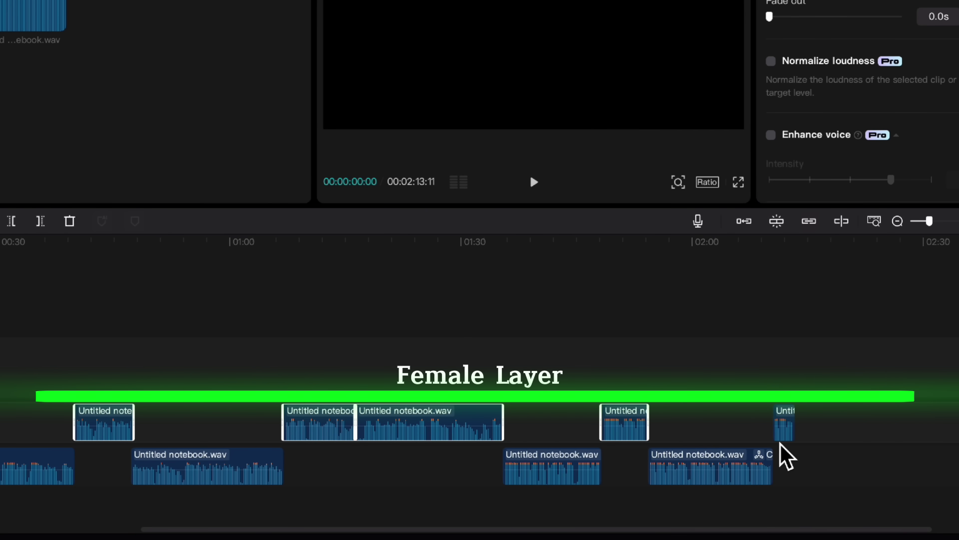
{"action": "left_click", "coordinate": [784, 431], "text": "ctrl"}
{"action": "left_click_drag", "start_coordinate": [571, 530], "coordinate": [271, 530]}
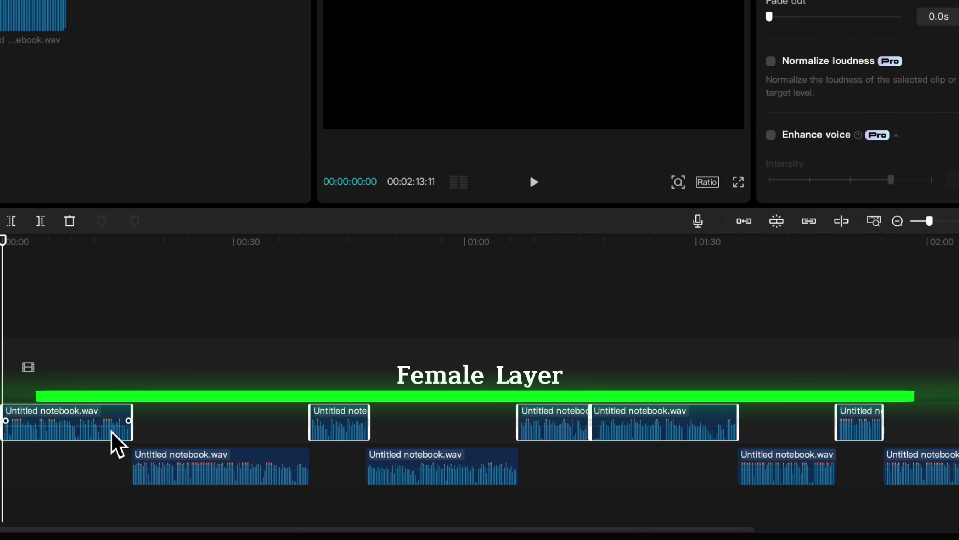
{"action": "left_click_drag", "start_coordinate": [740, 530], "coordinate": [660, 527]}
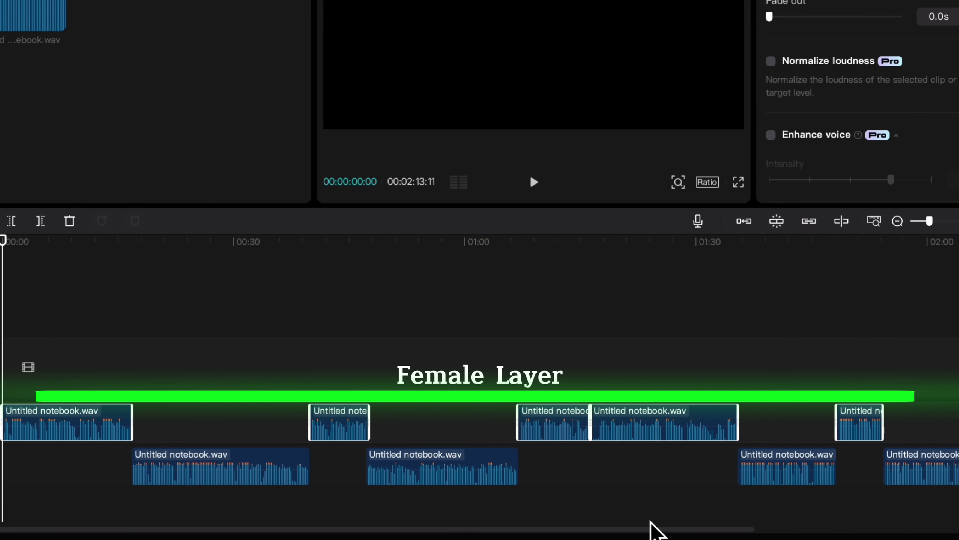
{"action": "right_click", "coordinate": [359, 429]}
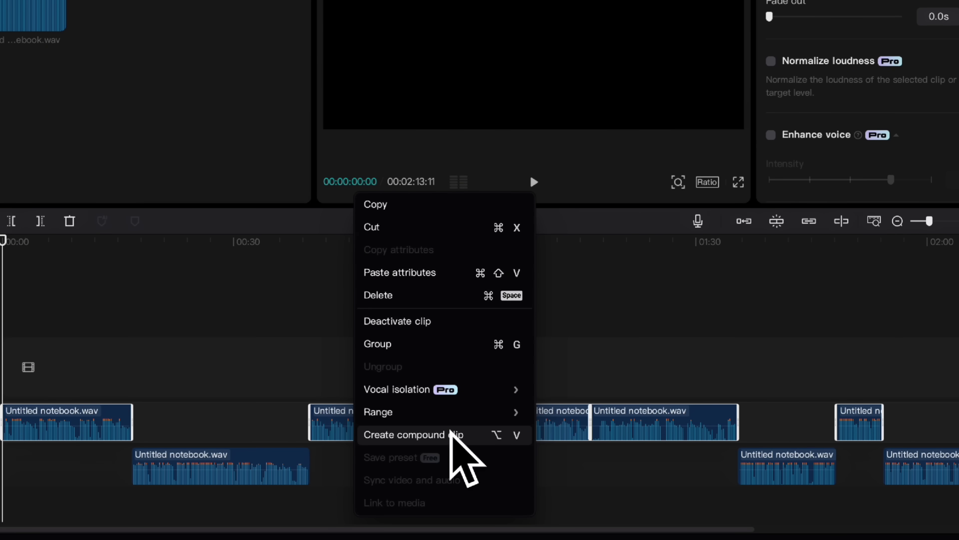
{"action": "left_click", "coordinate": [429, 435]}
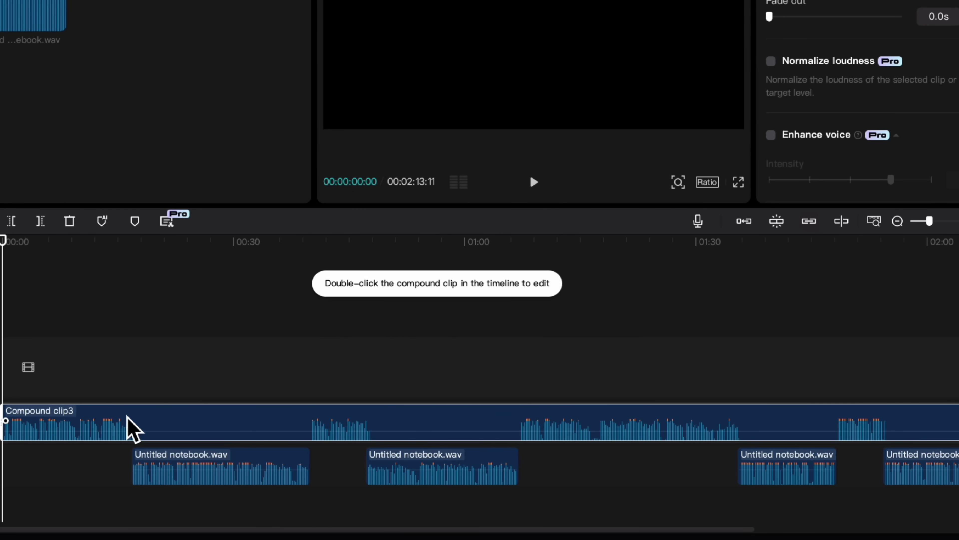
Select all the male-voice segments on the lower audio track and combine them into a compound clip.
{"action": "left_click_drag", "start_coordinate": [336, 530], "coordinate": [484, 525]}
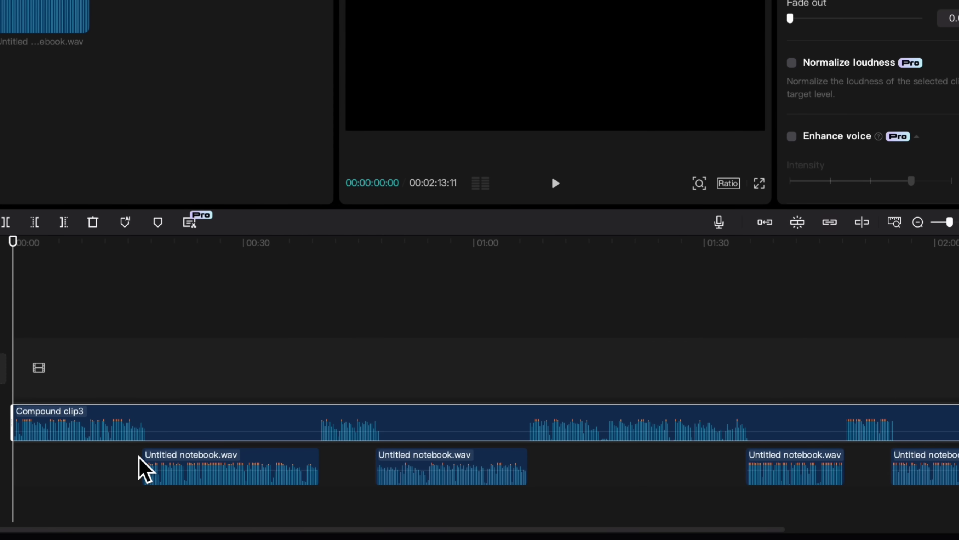
{"action": "left_click", "coordinate": [141, 471]}
{"action": "left_click_drag", "start_coordinate": [137, 457], "coordinate": [892, 490]}
{"action": "scroll", "coordinate": [687, 485], "scroll_direction": "right", "scroll_amount": 5}
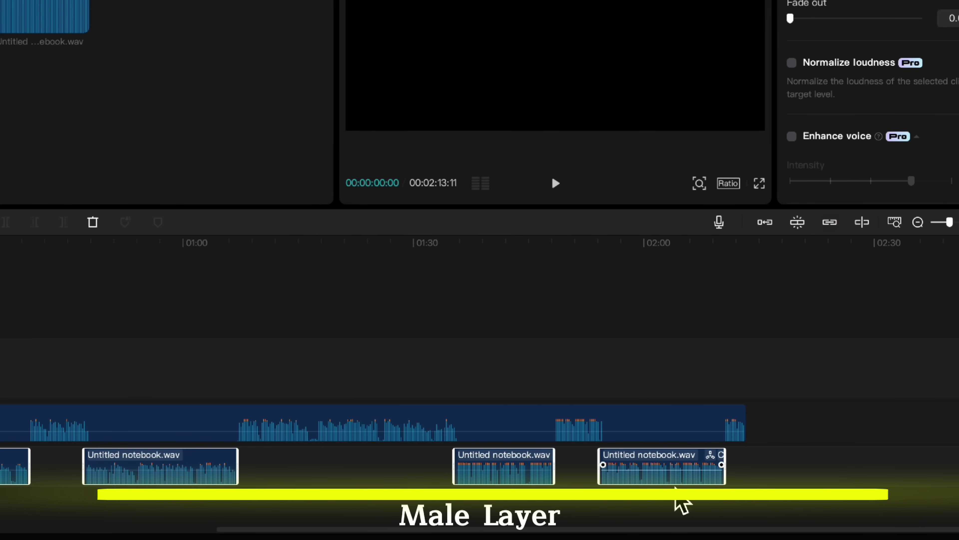
{"action": "right_click", "coordinate": [636, 483]}
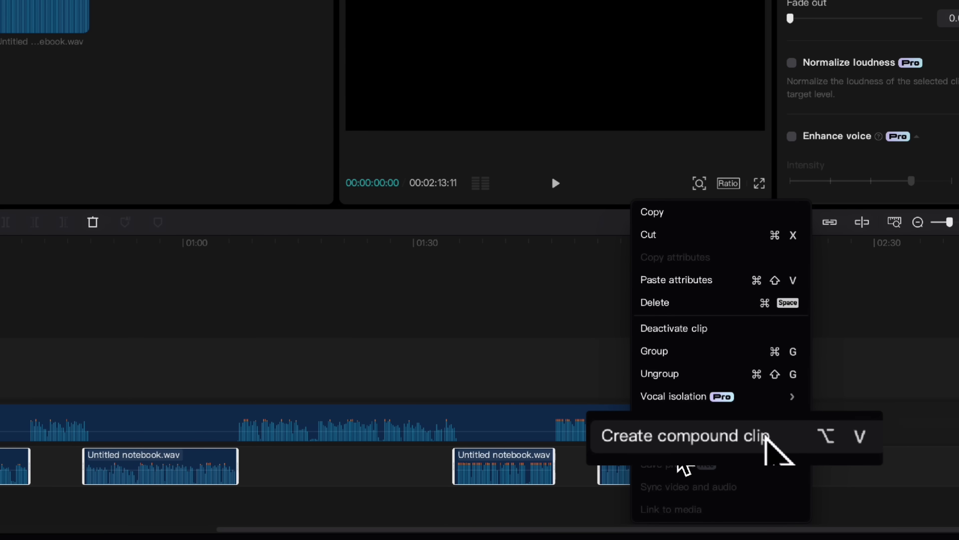
{"action": "left_click", "coordinate": [668, 447]}
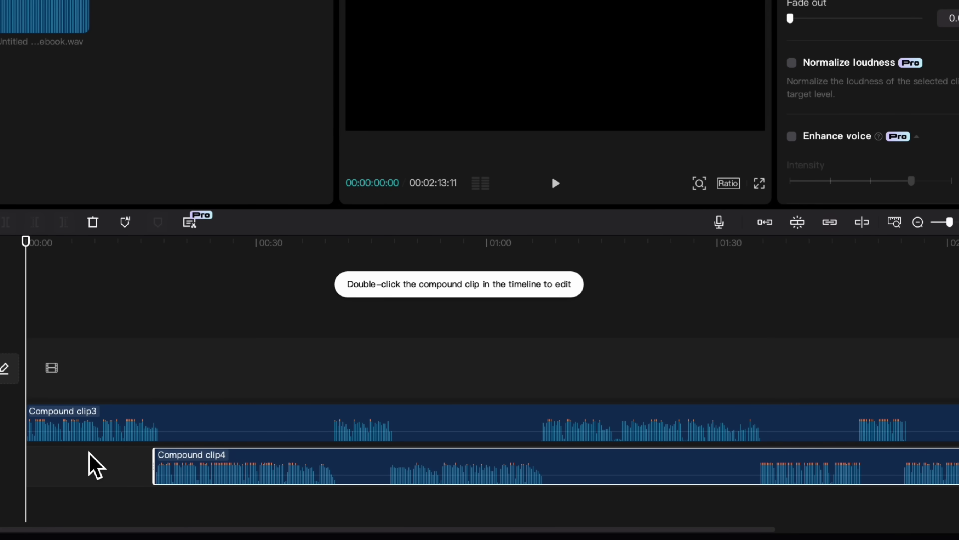
Move Compound clip4 onto the upper audio track, placing it after the end of Compound clip3.
{"action": "scroll", "coordinate": [182, 523], "scroll_direction": "right", "scroll_amount": 2}
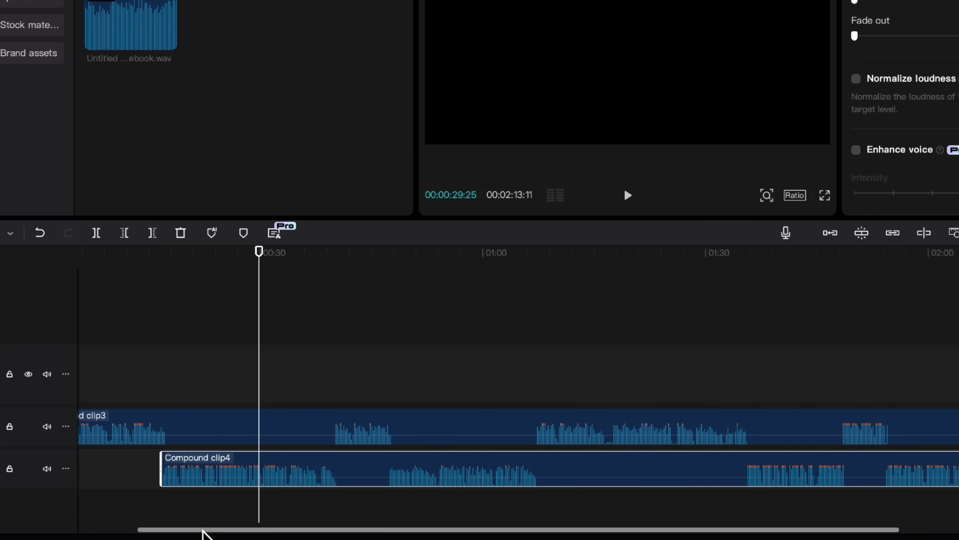
{"action": "left_click_drag", "start_coordinate": [204, 529], "coordinate": [138, 531]}
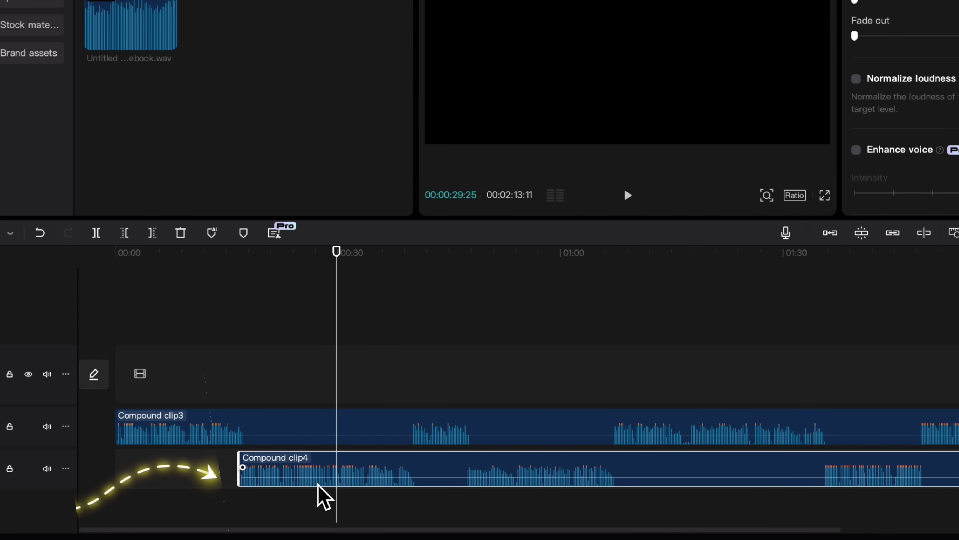
{"action": "mouse_move", "coordinate": [317, 487]}
{"action": "left_mouse_down"}
{"action": "mouse_move", "coordinate": [957, 470]}
{"action": "mouse_move", "coordinate": [957, 461]}
{"action": "mouse_move", "coordinate": [910, 455]}
{"action": "mouse_move", "coordinate": [932, 449]}
{"action": "left_mouse_up"}
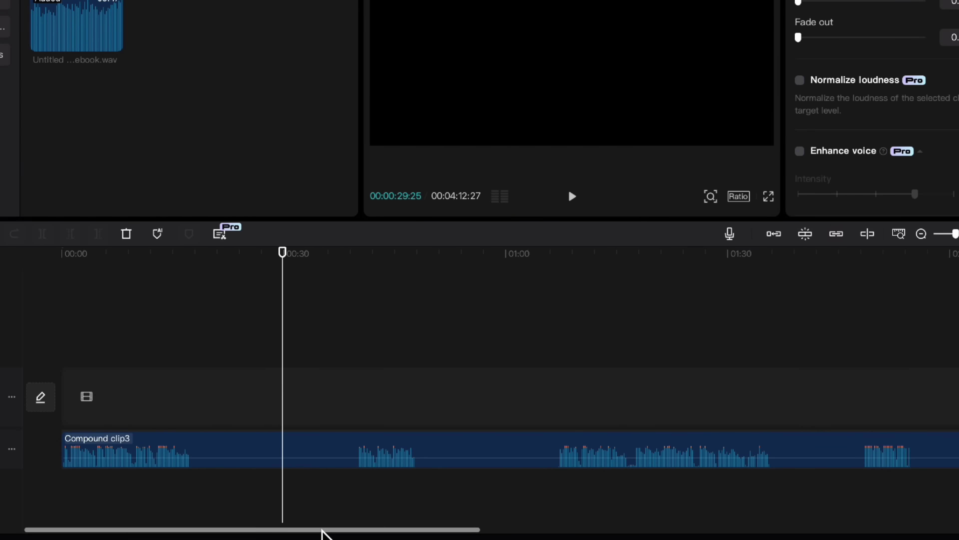
{"action": "left_click_drag", "start_coordinate": [325, 529], "coordinate": [413, 529]}
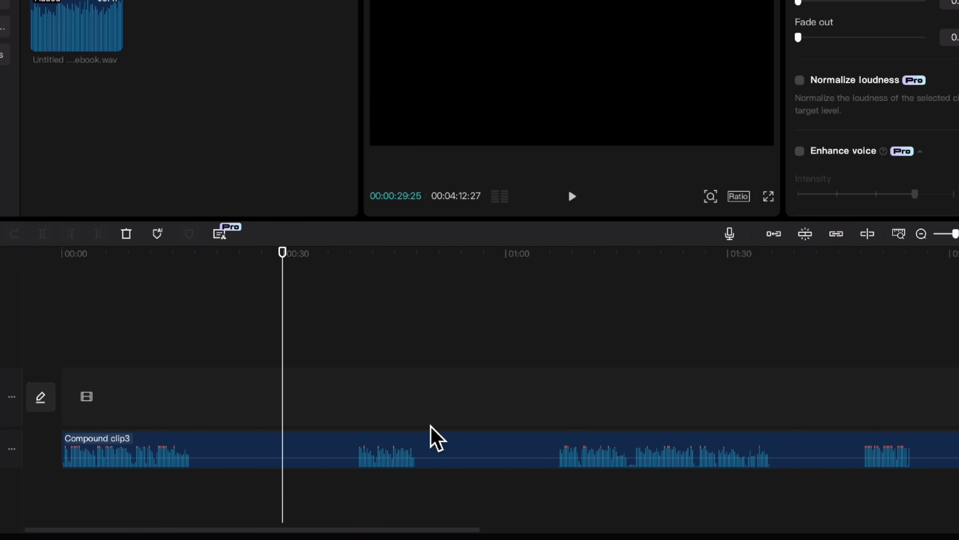
Split Compound clip3 at 00:00:29:22 to cut off a first segment of about 30 seconds.
{"action": "left_click_drag", "start_coordinate": [133, 418], "coordinate": [290, 420]}
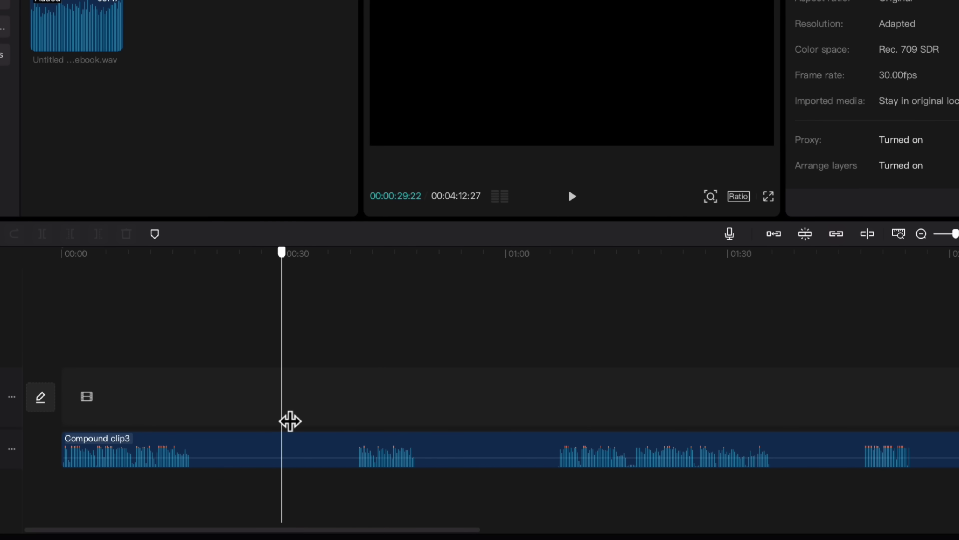
{"action": "left_click", "coordinate": [301, 438]}
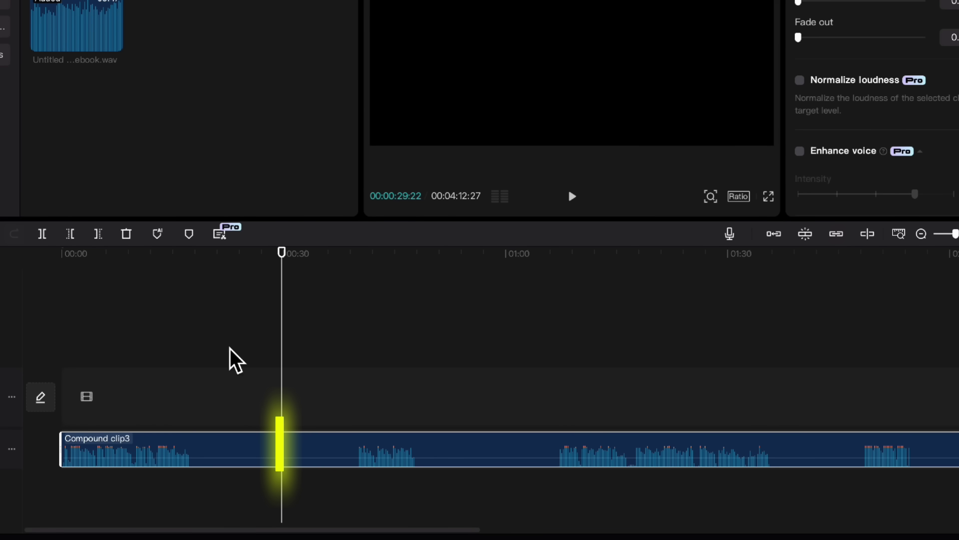
{"action": "left_click", "coordinate": [42, 234]}
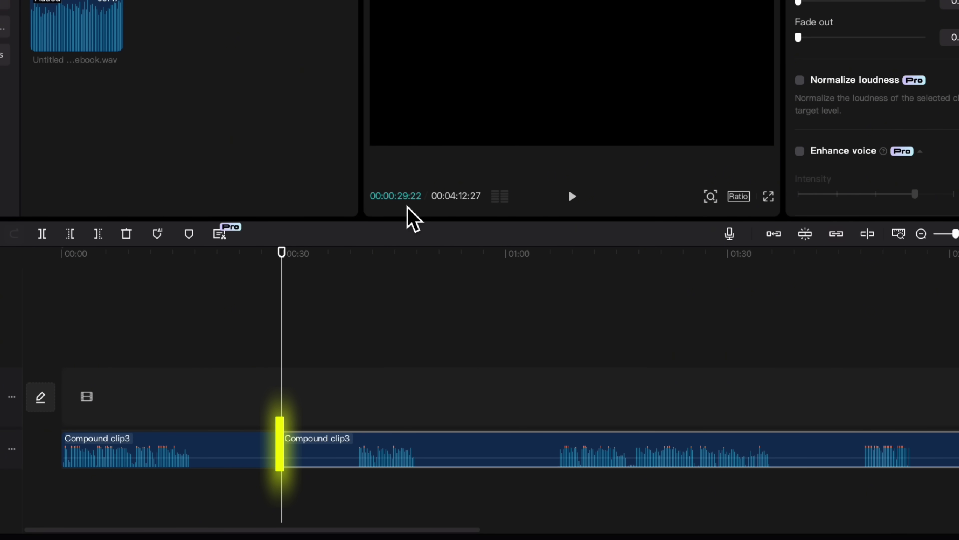
Split the rest of Compound clip3 at 00:00:58:19 and at further intervals of just under 30 seconds, up to about 00:01:55.
{"action": "left_click_drag", "start_coordinate": [283, 417], "coordinate": [502, 405]}
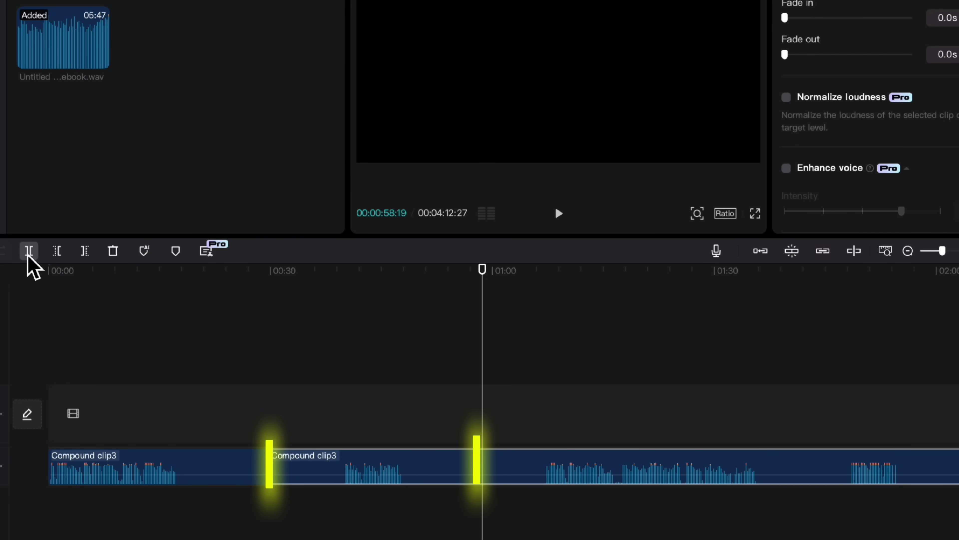
{"action": "left_click", "coordinate": [28, 256]}
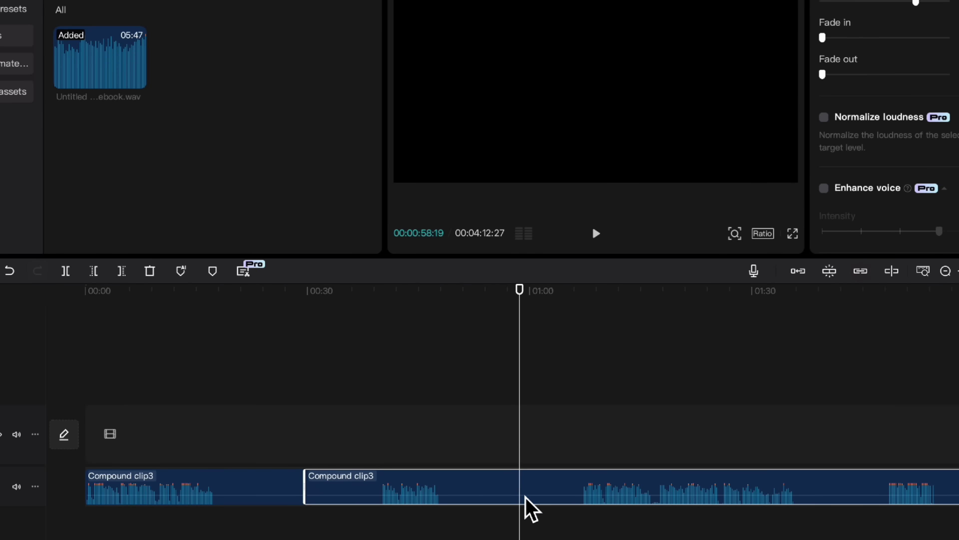
{"action": "left_click", "coordinate": [64, 274]}
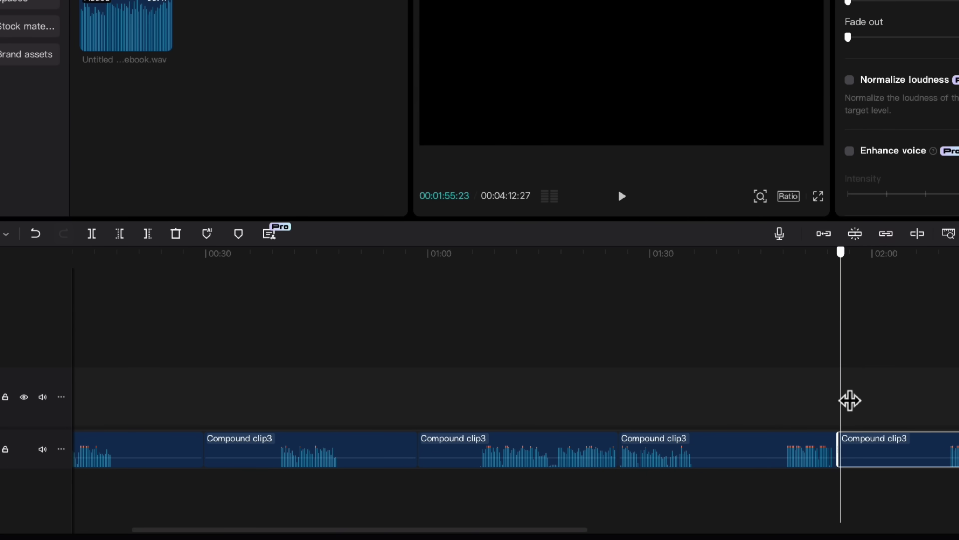
{"action": "left_click_drag", "start_coordinate": [850, 400], "coordinate": [957, 397]}
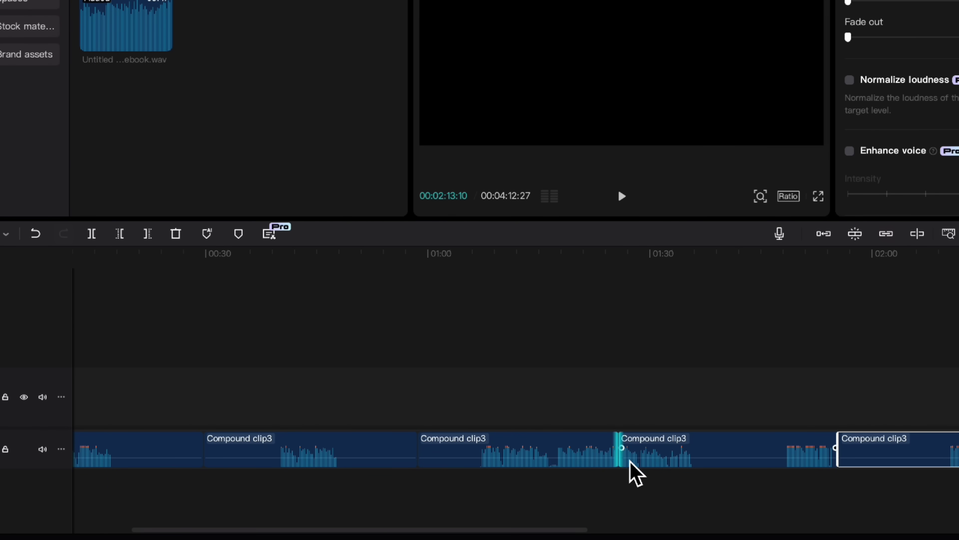
Set the range to the first Compound clip3 segment using Select by clip.
{"action": "left_click_drag", "start_coordinate": [441, 532], "coordinate": [340, 529]}
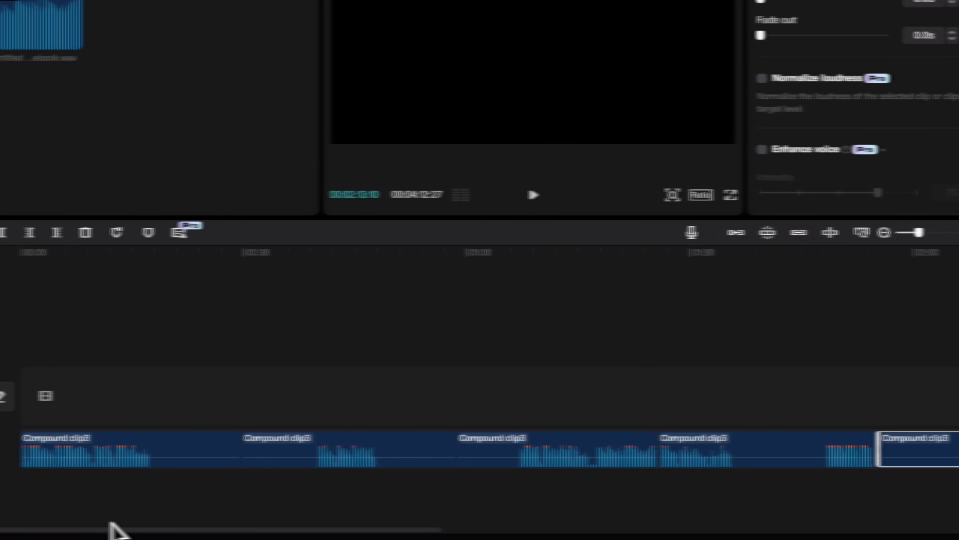
{"action": "left_click", "coordinate": [119, 465]}
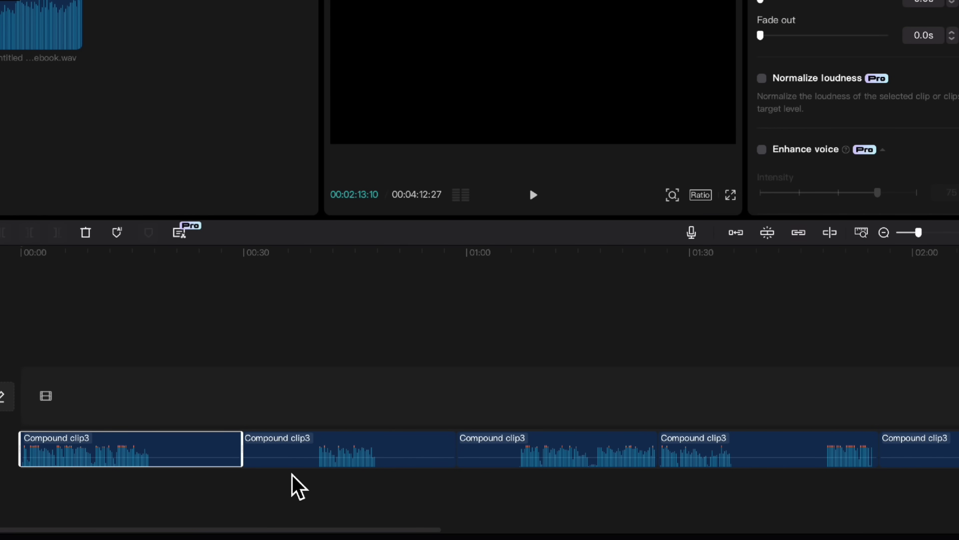
{"action": "right_click", "coordinate": [135, 465]}
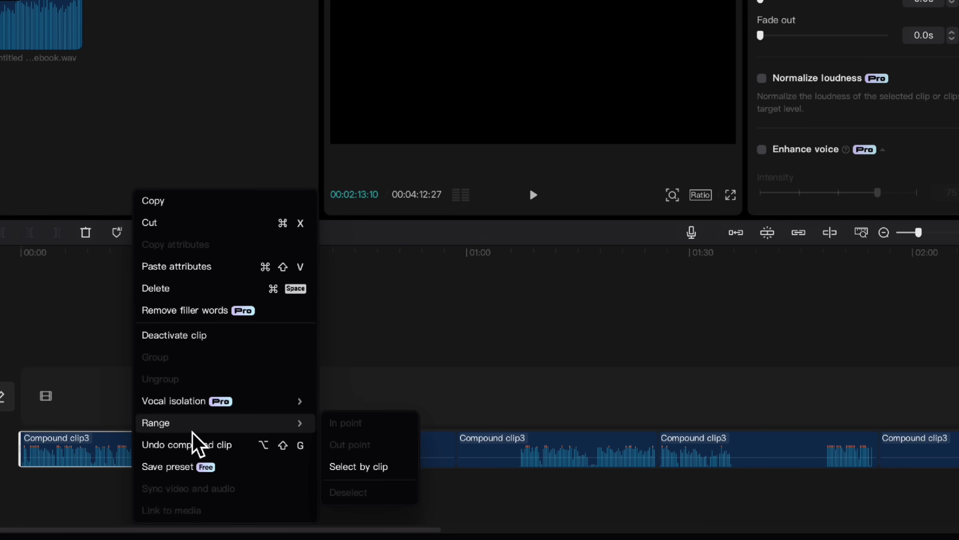
{"action": "mouse_move", "coordinate": [295, 422]}
{"action": "left_click", "coordinate": [354, 466]}
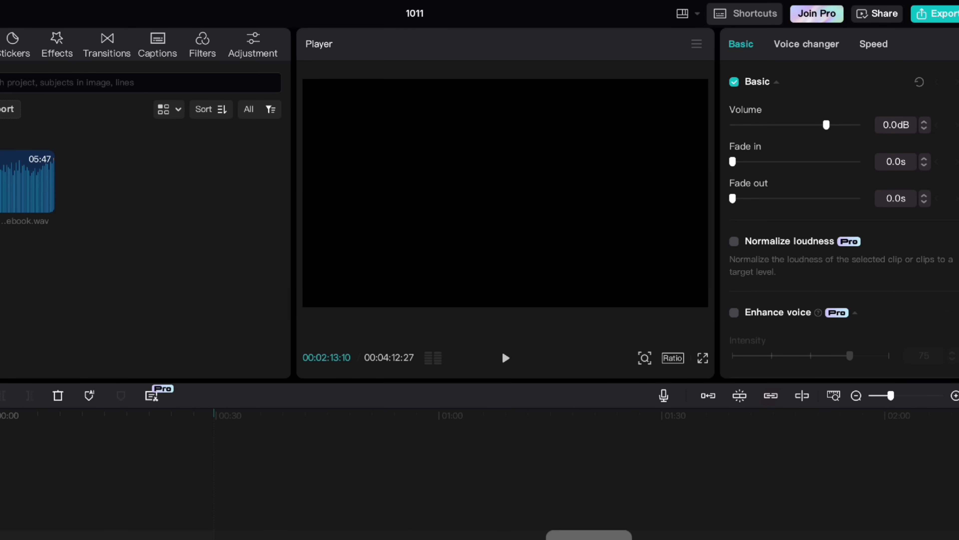
Export the selected range as an MP3 audio file named female1.
{"action": "left_click", "coordinate": [947, 17]}
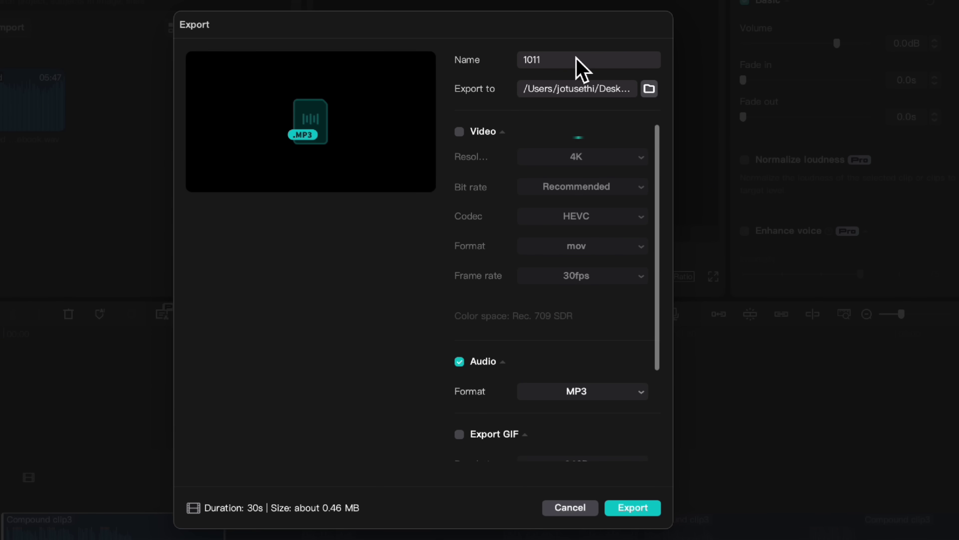
{"action": "type", "text": "female1"}
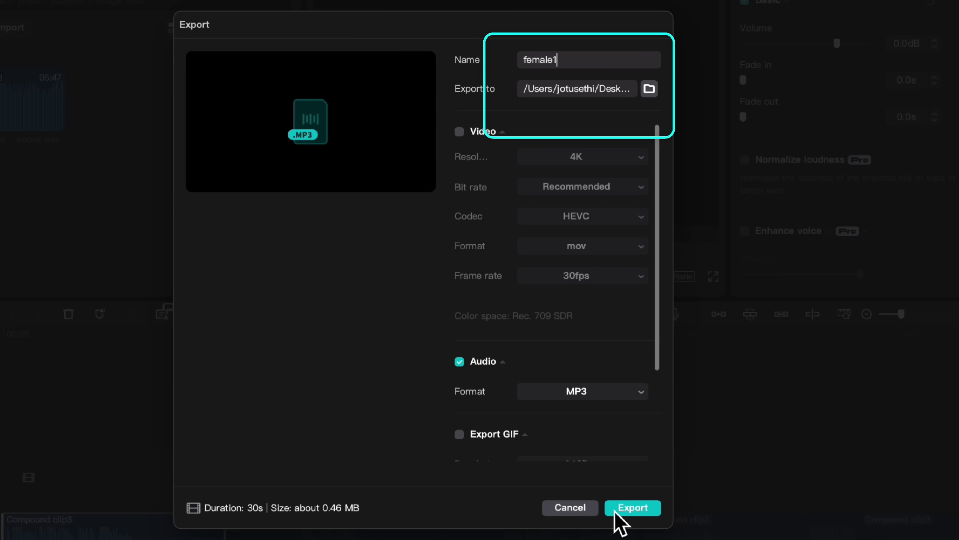
{"action": "left_click", "coordinate": [630, 510]}
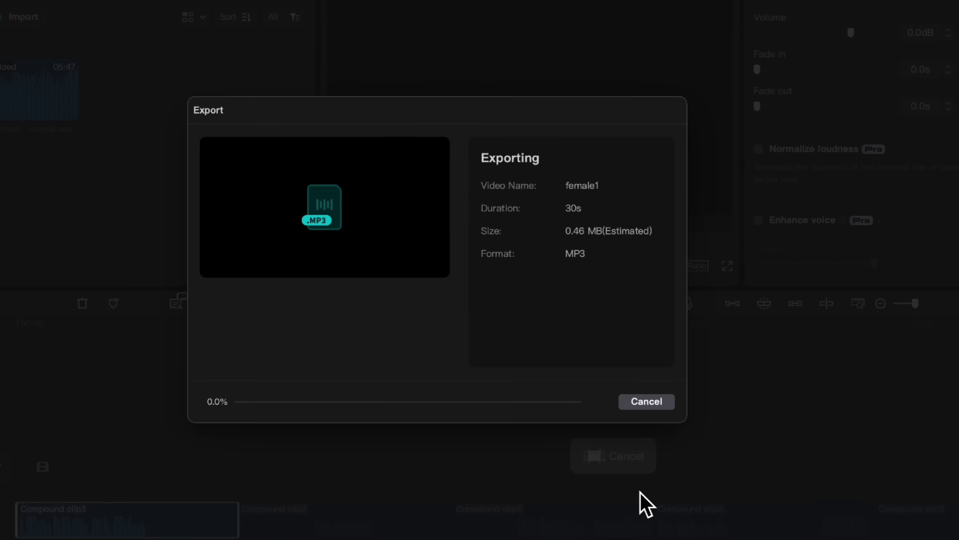
{"action": "left_click", "coordinate": [672, 343]}
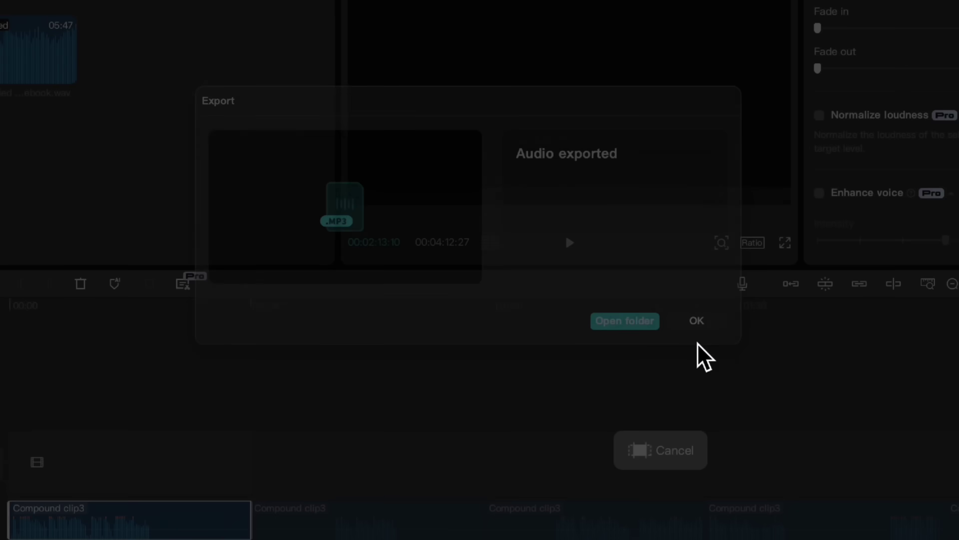
Set the range to the third Compound clip3 segment and export it as an MP3 named female3.
{"action": "right_click", "coordinate": [554, 504]}
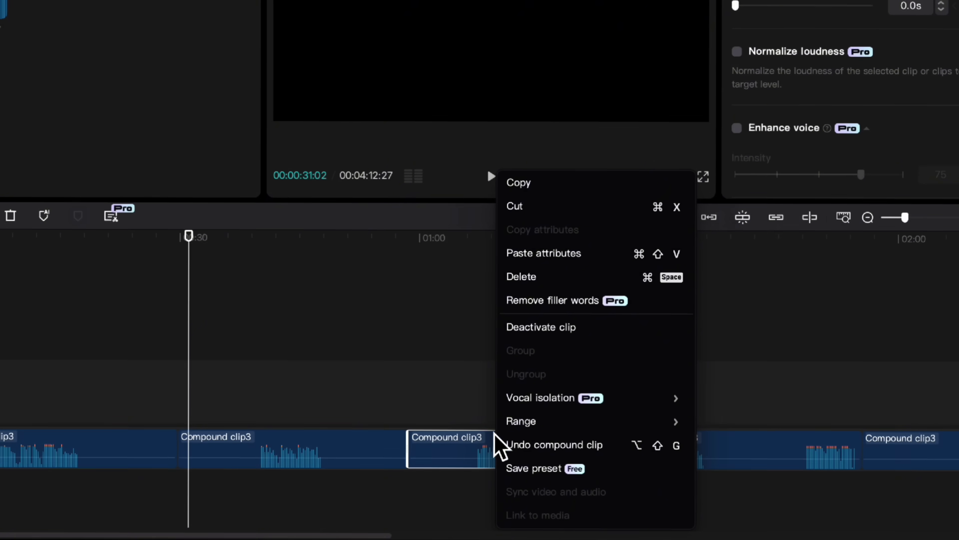
{"action": "mouse_move", "coordinate": [676, 421]}
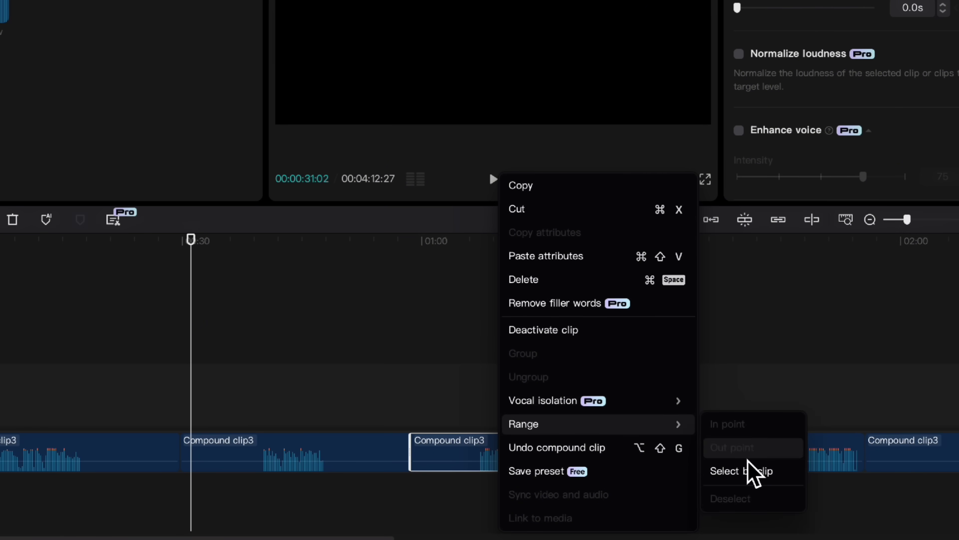
{"action": "left_click", "coordinate": [746, 469]}
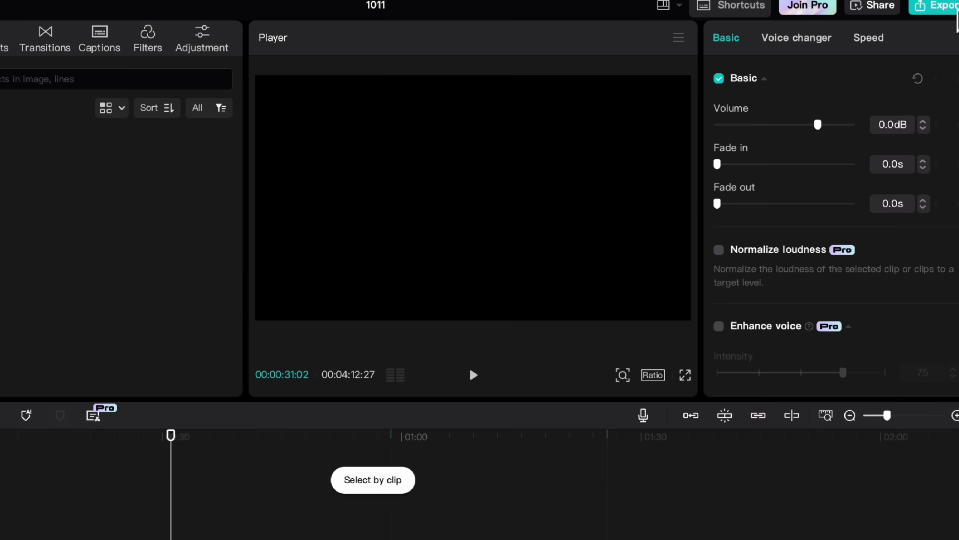
{"action": "key", "text": "super+e"}
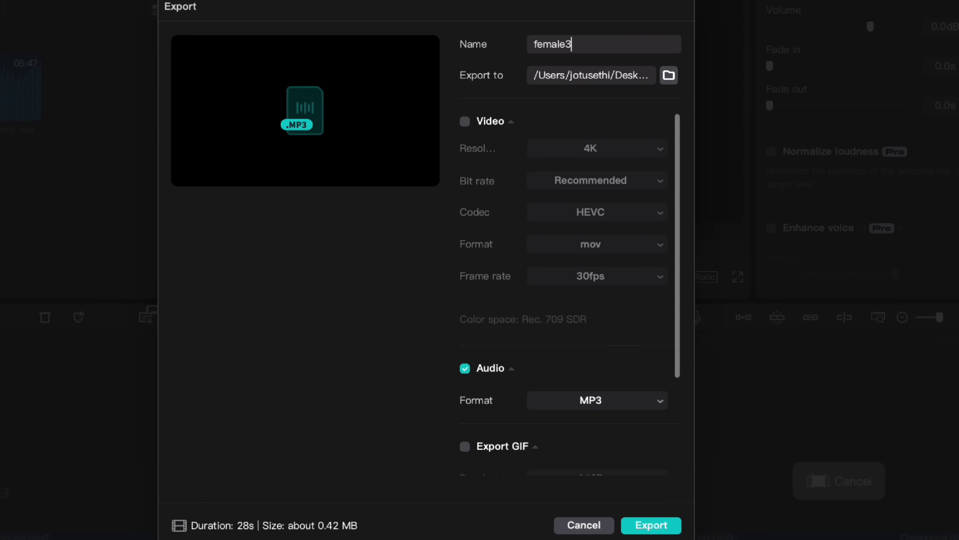
{"action": "left_click", "coordinate": [664, 525]}
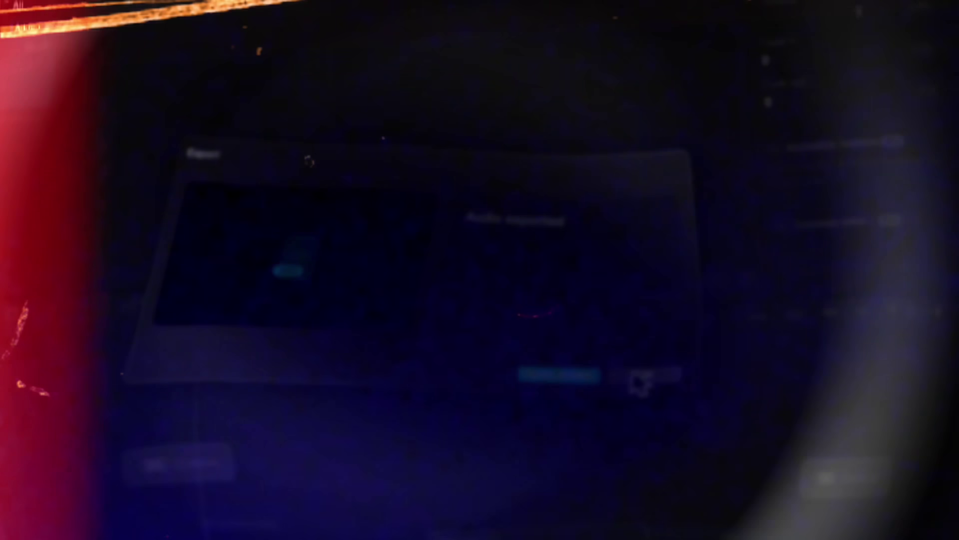
{"action": "left_click", "coordinate": [642, 380]}
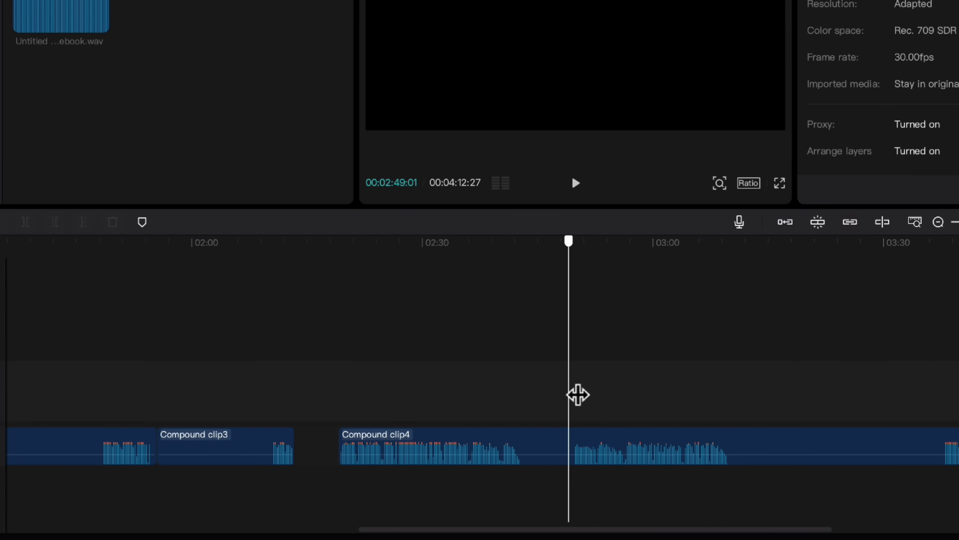
Split Compound clip4 at 00:02:49:07 to cut off its first segment of about 30 seconds.
{"action": "left_click", "coordinate": [596, 450]}
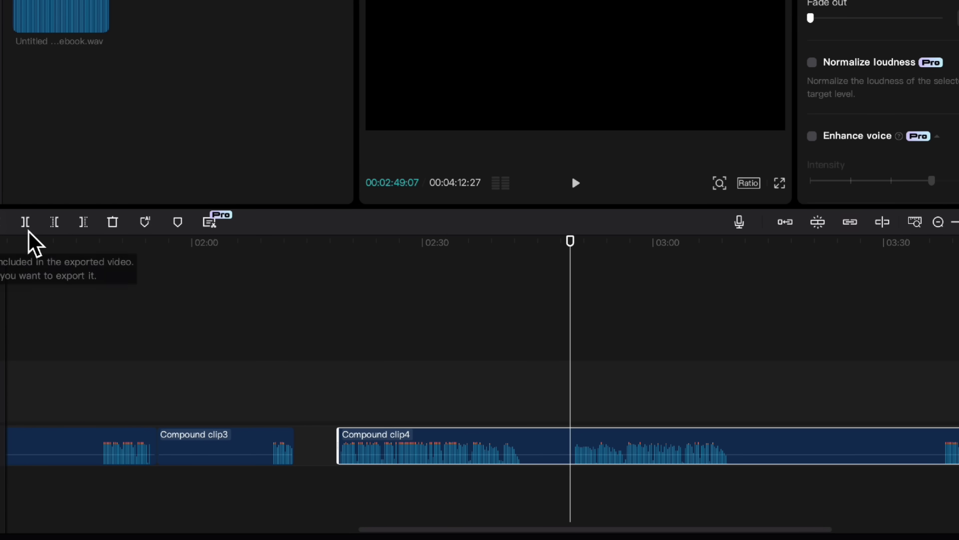
{"action": "left_click", "coordinate": [25, 222]}
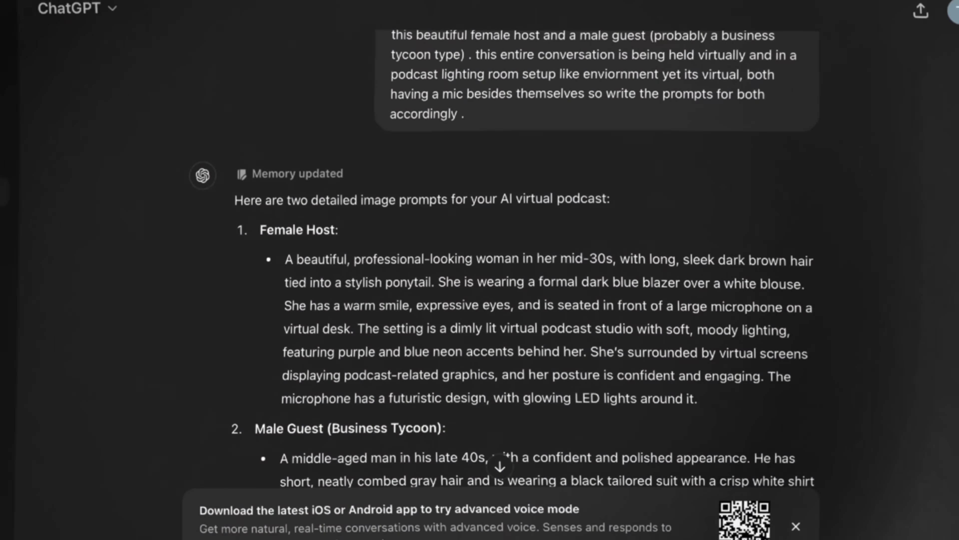
Read through the female host and male guest image prompts in the ChatGPT conversation.
{"action": "scroll", "coordinate": [498, 265], "scroll_direction": "down", "scroll_amount": 4}
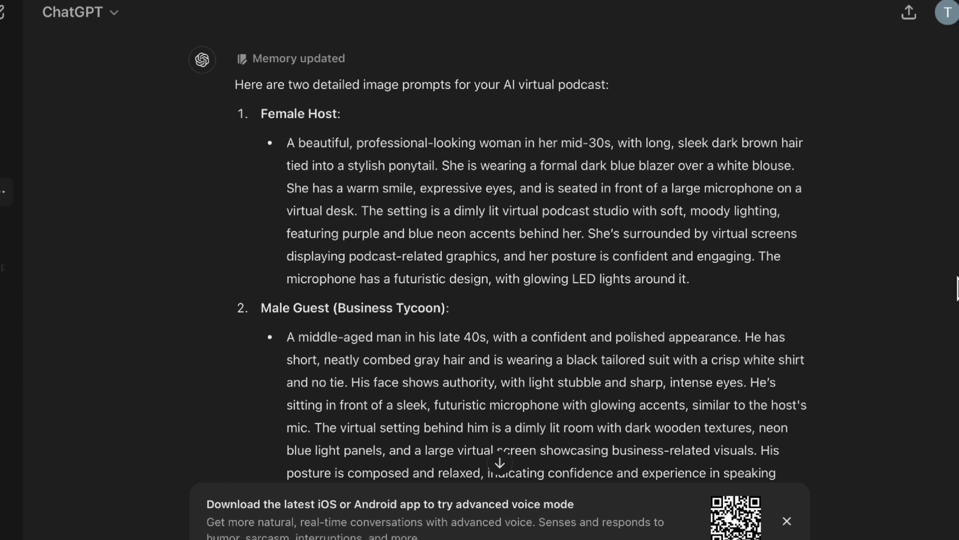
{"action": "scroll", "coordinate": [499, 264], "scroll_direction": "down", "scroll_amount": 2}
{"action": "scroll", "coordinate": [430, 172], "scroll_direction": "up", "scroll_amount": 2}
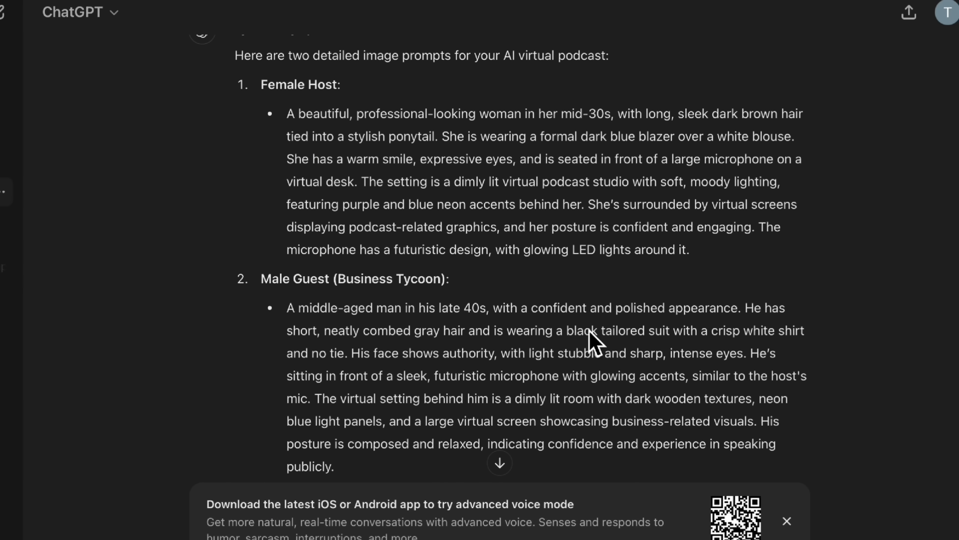
{"action": "scroll", "coordinate": [595, 340], "scroll_direction": "down", "scroll_amount": 1}
{"action": "scroll", "coordinate": [595, 340], "scroll_direction": "up", "scroll_amount": 2}
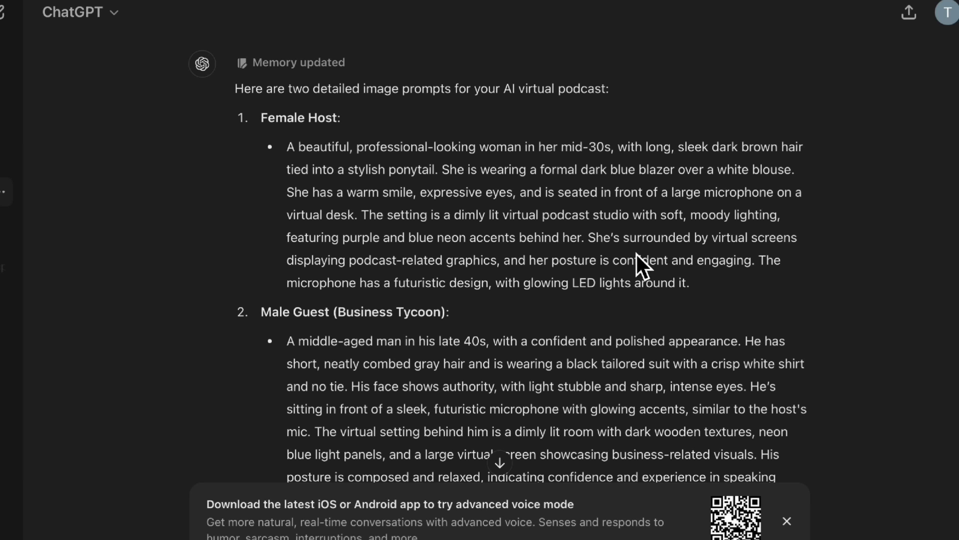
{"action": "scroll", "coordinate": [639, 106], "scroll_direction": "up", "scroll_amount": 5}
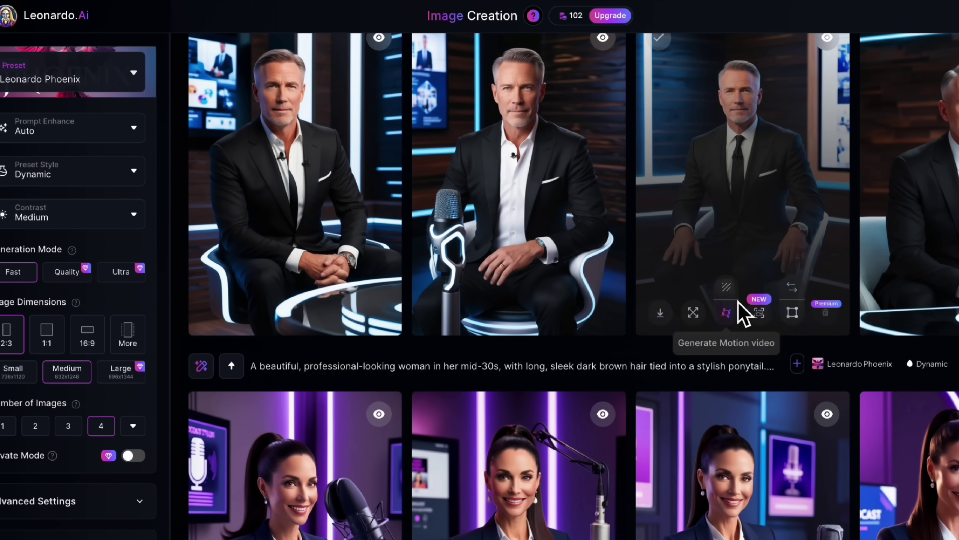
Look through the generated podcast portraits in Leonardo.Ai and view the male guest image with the microphone enlarged.
{"action": "scroll", "coordinate": [741, 308], "scroll_direction": "down", "scroll_amount": 1}
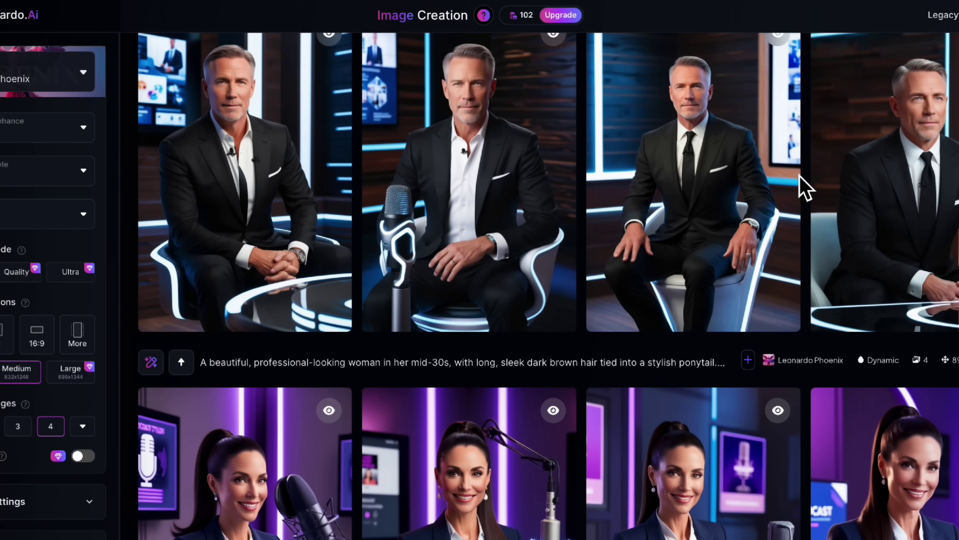
{"action": "left_click", "coordinate": [502, 168]}
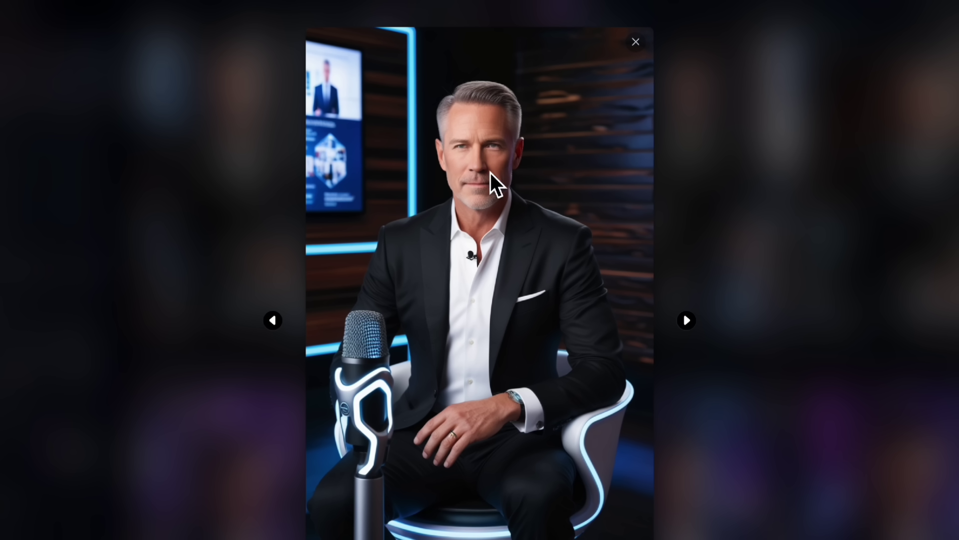
{"action": "left_click", "coordinate": [777, 202]}
{"action": "scroll", "coordinate": [703, 206], "scroll_direction": "up", "scroll_amount": 1}
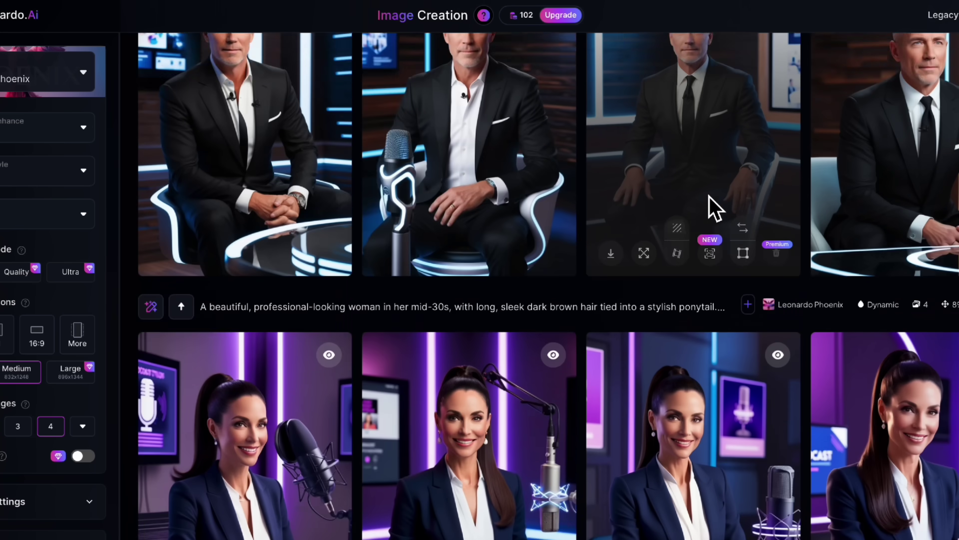
{"action": "scroll", "coordinate": [719, 203], "scroll_direction": "up", "scroll_amount": 5}
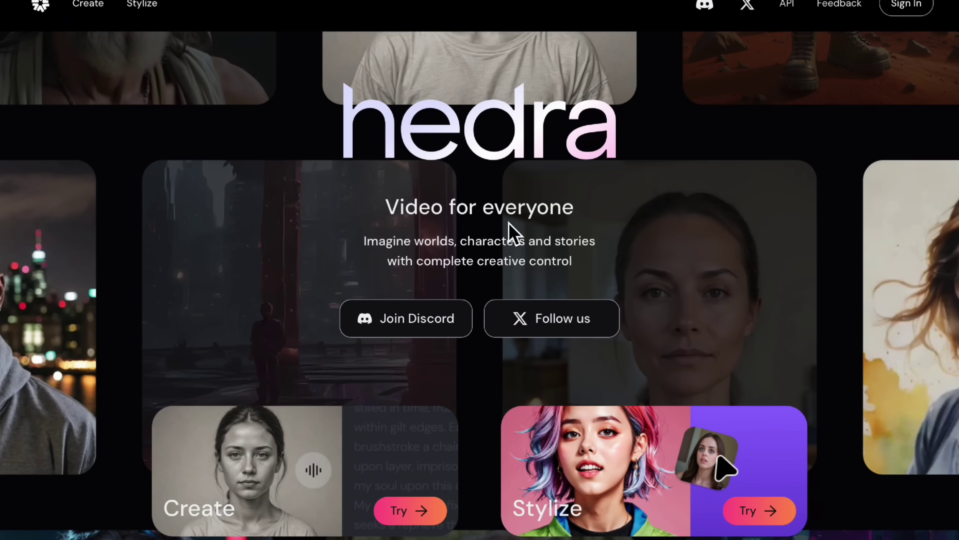
Look over the Hedra home page and open its sign-in.
{"action": "scroll", "coordinate": [953, 354], "scroll_direction": "down", "scroll_amount": 10}
{"action": "scroll", "coordinate": [952, 353], "scroll_direction": "up", "scroll_amount": 6}
{"action": "scroll", "coordinate": [574, 337], "scroll_direction": "up", "scroll_amount": 4}
{"action": "scroll", "coordinate": [514, 345], "scroll_direction": "down", "scroll_amount": 1}
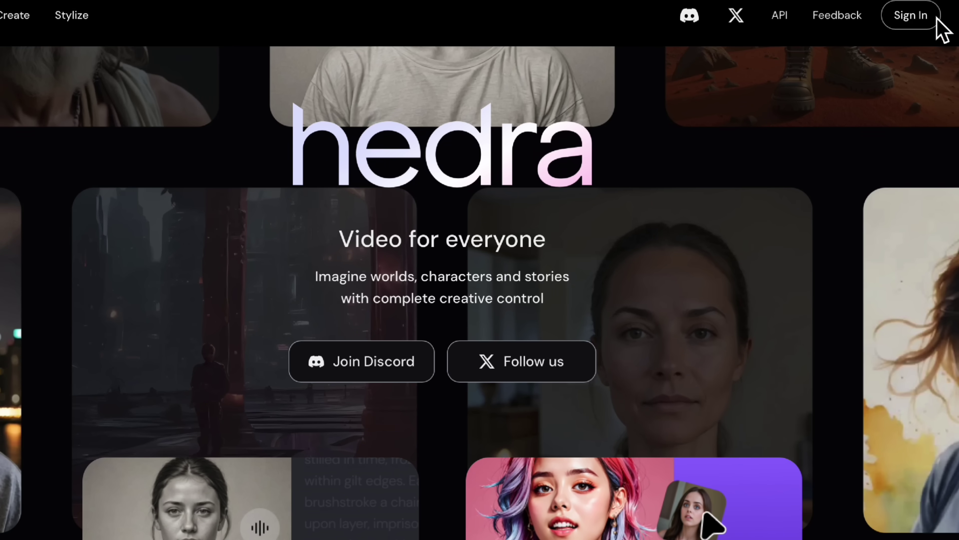
{"action": "left_click", "coordinate": [927, 10]}
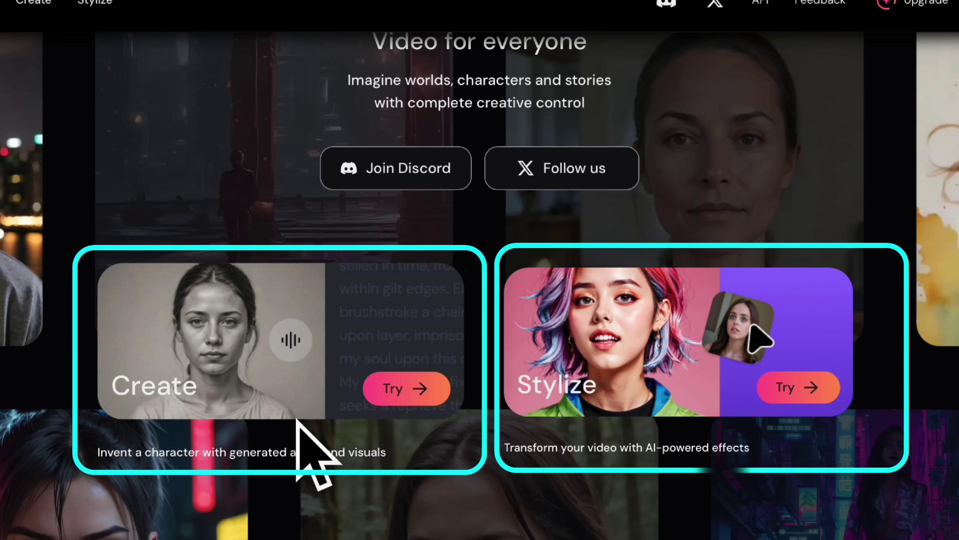
Open Hedra's Create workspace and accept the image and voice biometric data consent.
{"action": "left_click", "coordinate": [409, 393]}
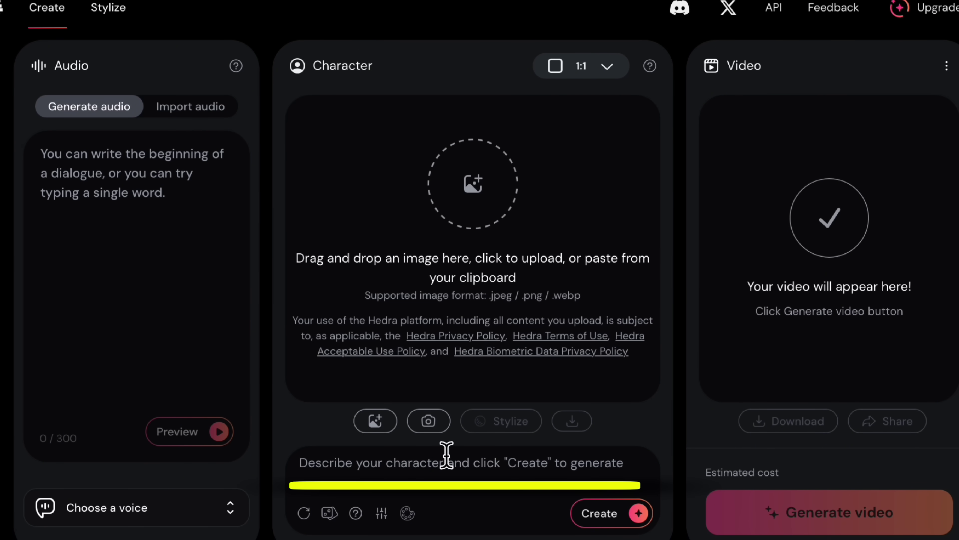
{"action": "left_click", "coordinate": [450, 469]}
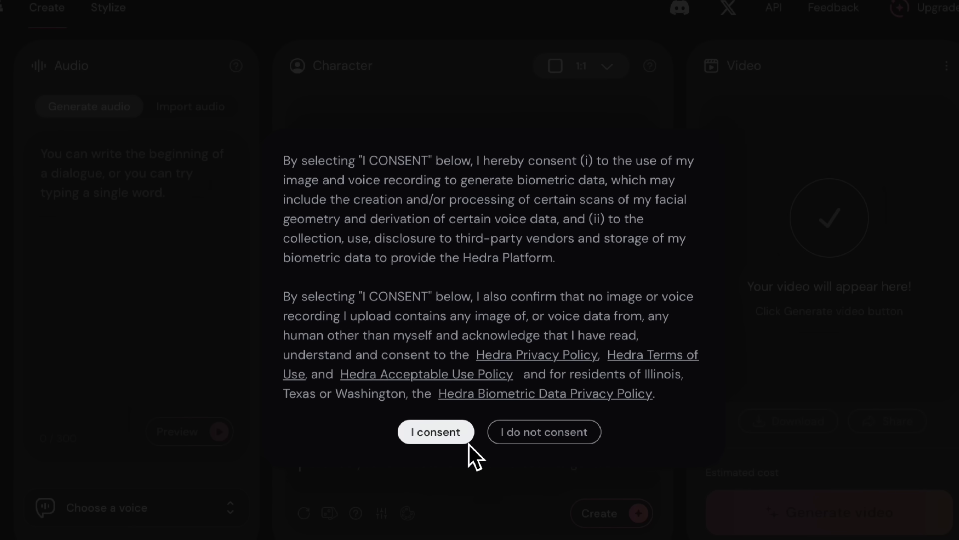
{"action": "left_click", "coordinate": [449, 442]}
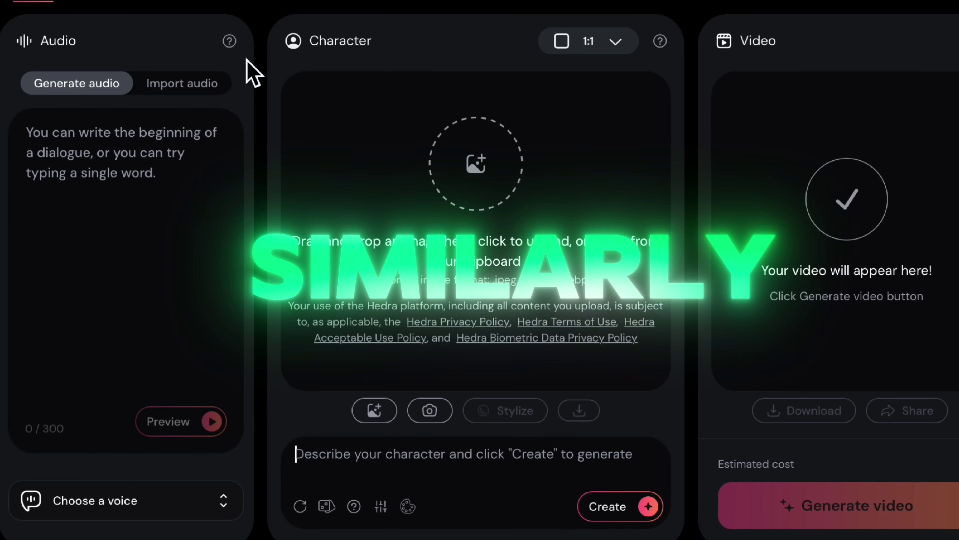
Compare the audio import and audio generation options, looking through the list of built-in voices.
{"action": "left_click", "coordinate": [206, 98]}
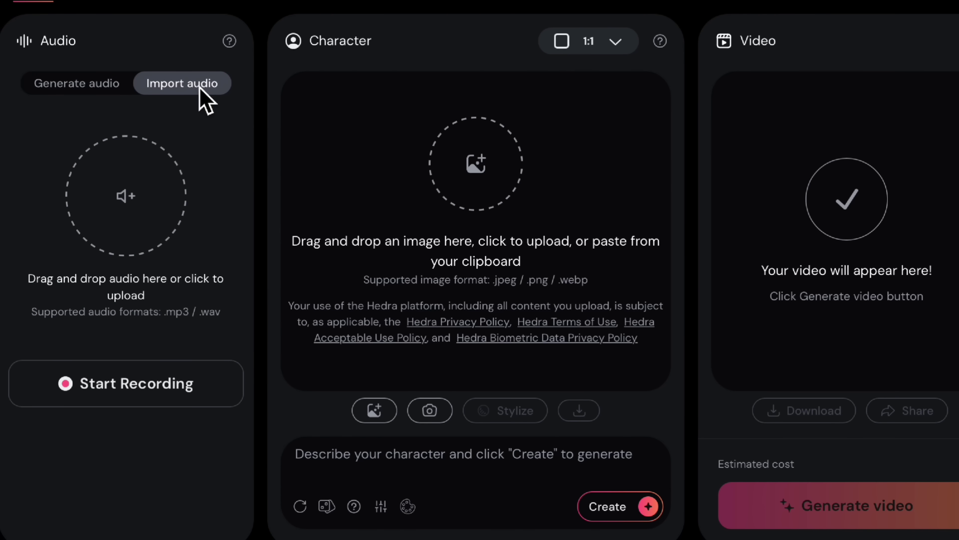
{"action": "left_click", "coordinate": [91, 87]}
{"action": "left_click", "coordinate": [128, 512]}
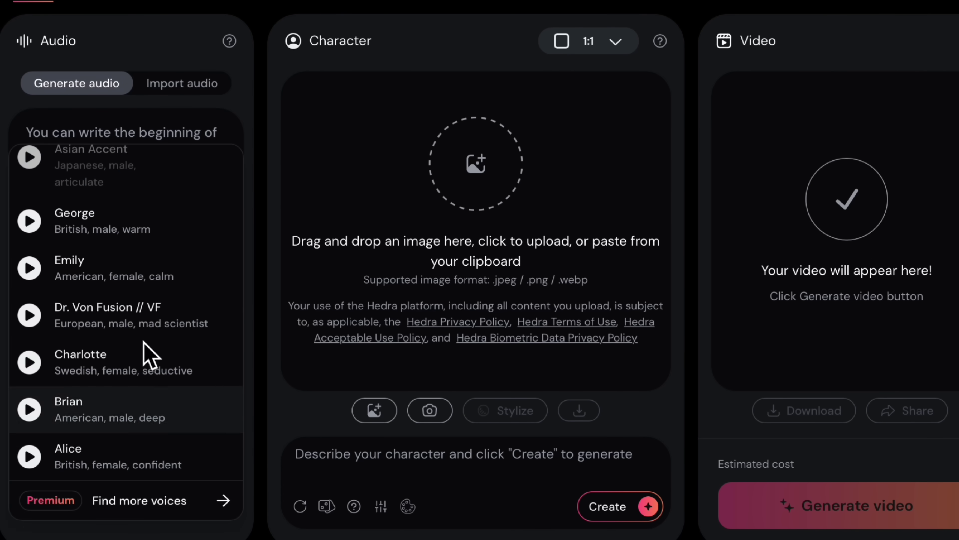
{"action": "scroll", "coordinate": [161, 317], "scroll_direction": "down", "scroll_amount": 5}
{"action": "scroll", "coordinate": [161, 317], "scroll_direction": "up", "scroll_amount": 5}
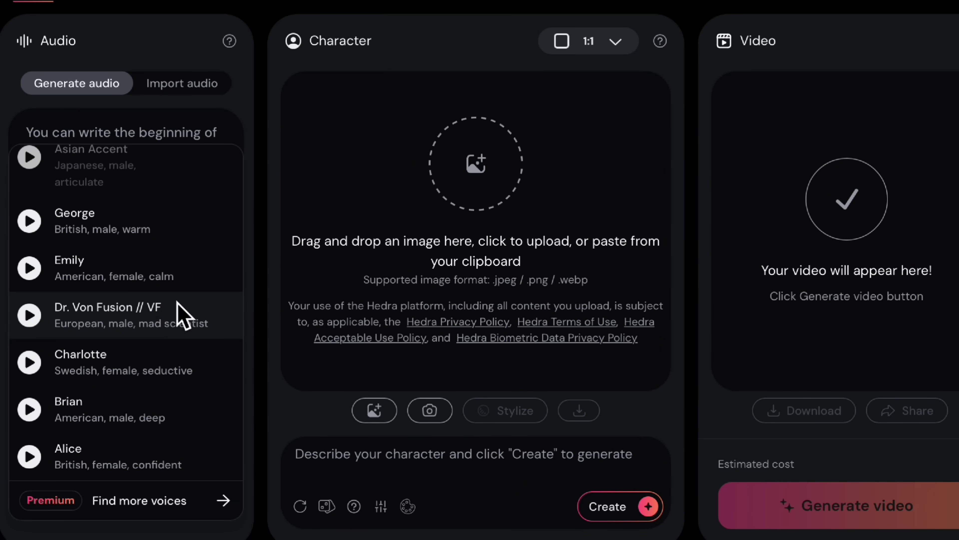
{"action": "left_click", "coordinate": [64, 193]}
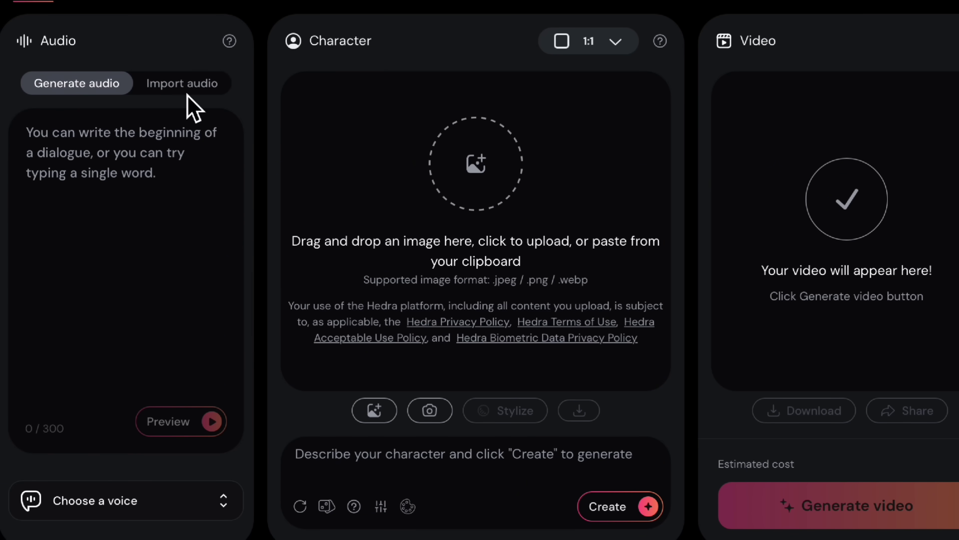
{"action": "left_click", "coordinate": [187, 94]}
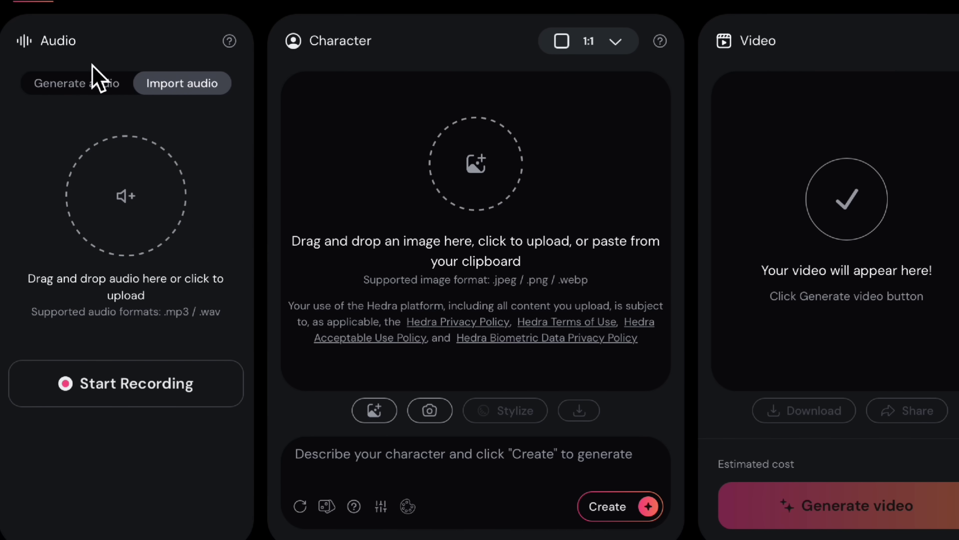
{"action": "left_click", "coordinate": [95, 95]}
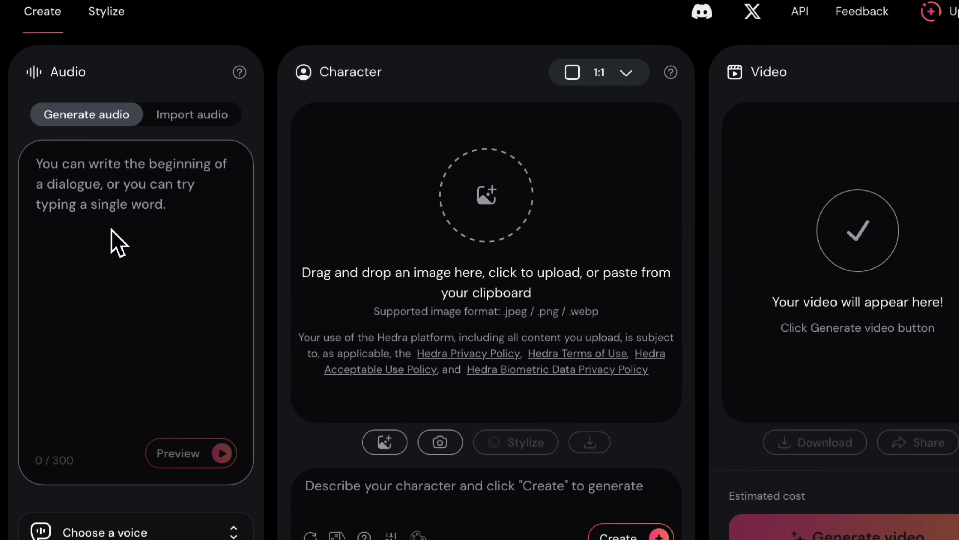
Switch the audio source to importing and upload the female host's first voice clip.
{"action": "left_click", "coordinate": [189, 122]}
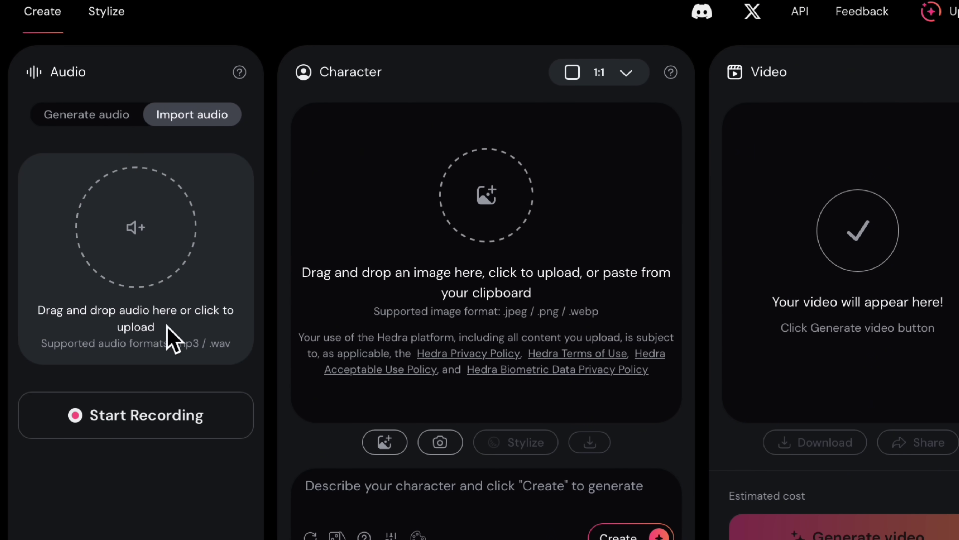
{"action": "left_click", "coordinate": [137, 325]}
{"action": "left_click", "coordinate": [769, 433]}
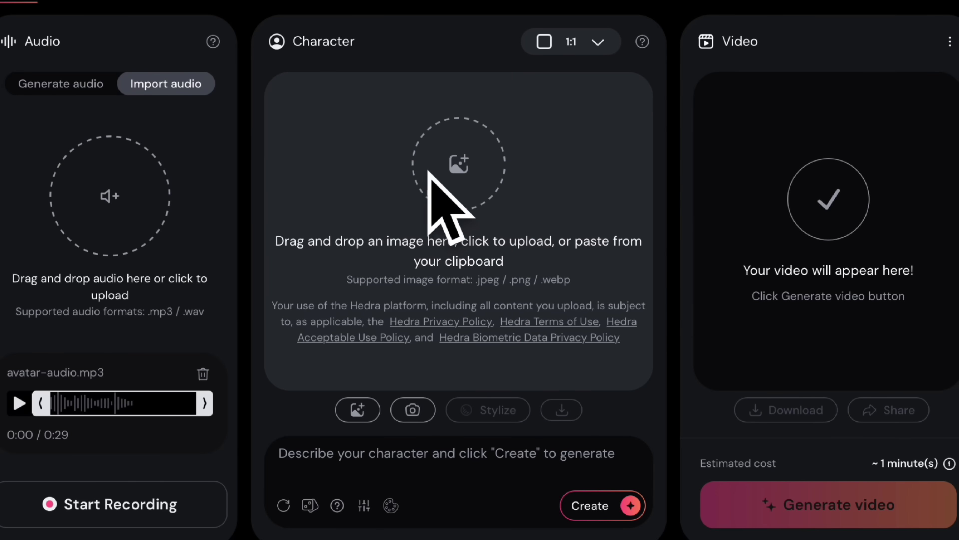
Accept the biometric data consent and choose the 1:1 aspect ratio for the character.
{"action": "left_click", "coordinate": [593, 44]}
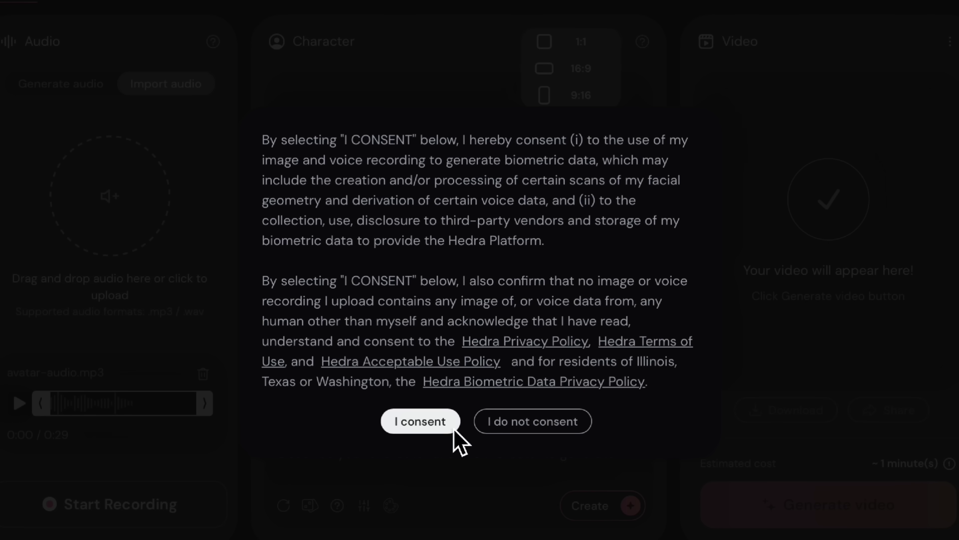
{"action": "left_click", "coordinate": [457, 423]}
{"action": "left_click", "coordinate": [608, 39]}
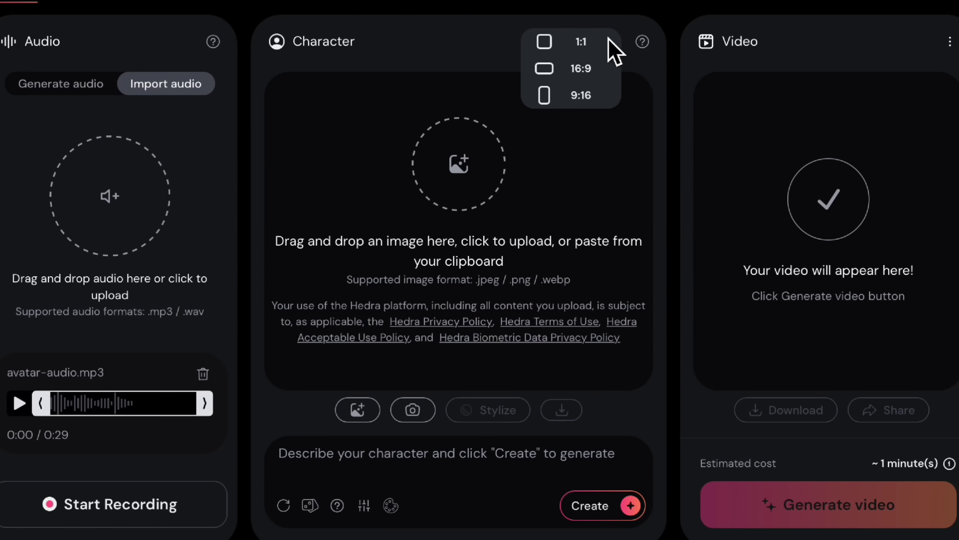
{"action": "left_click", "coordinate": [585, 50]}
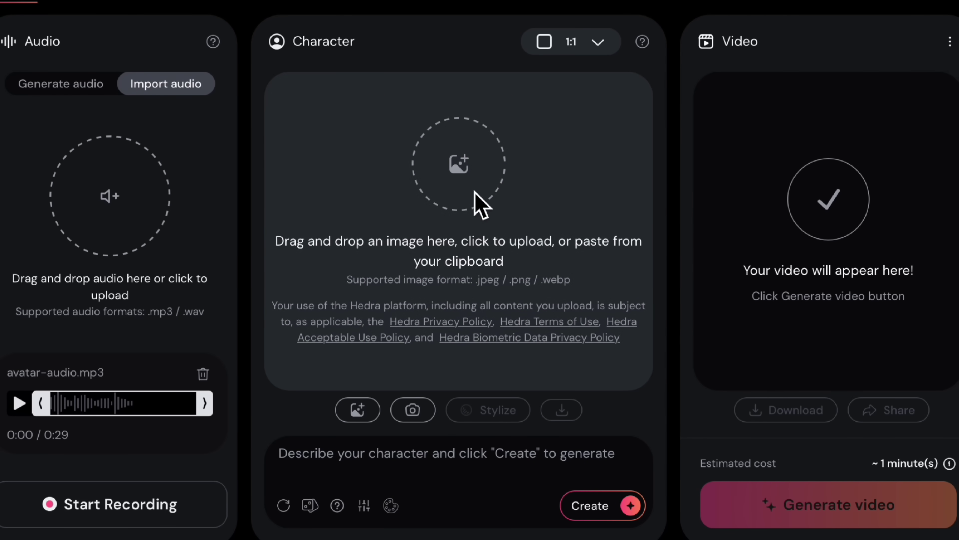
Upload the female host image Leonardo_Phoenix_...woman_in_her_2.jpg from Downloads as the character.
{"action": "left_click", "coordinate": [475, 192]}
{"action": "left_click", "coordinate": [217, 191]}
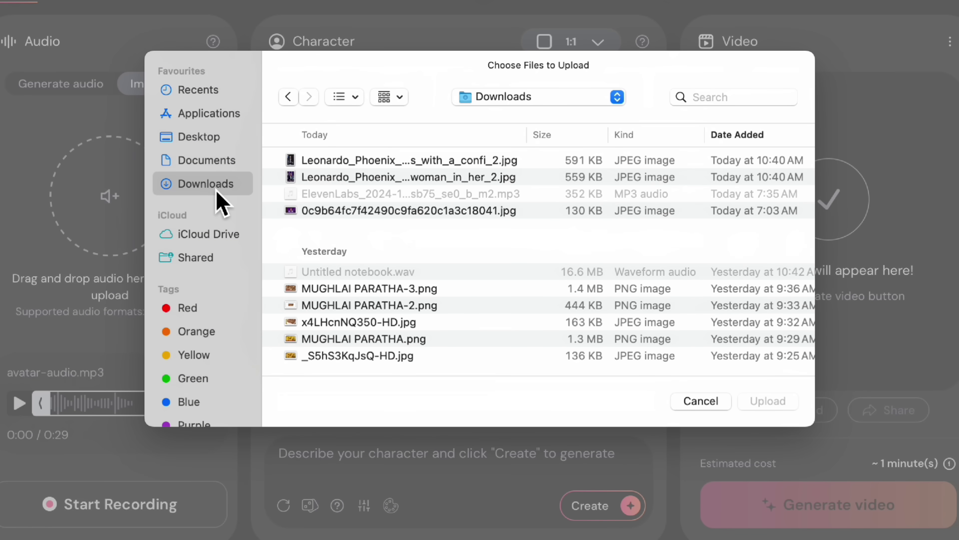
{"action": "left_click", "coordinate": [339, 180]}
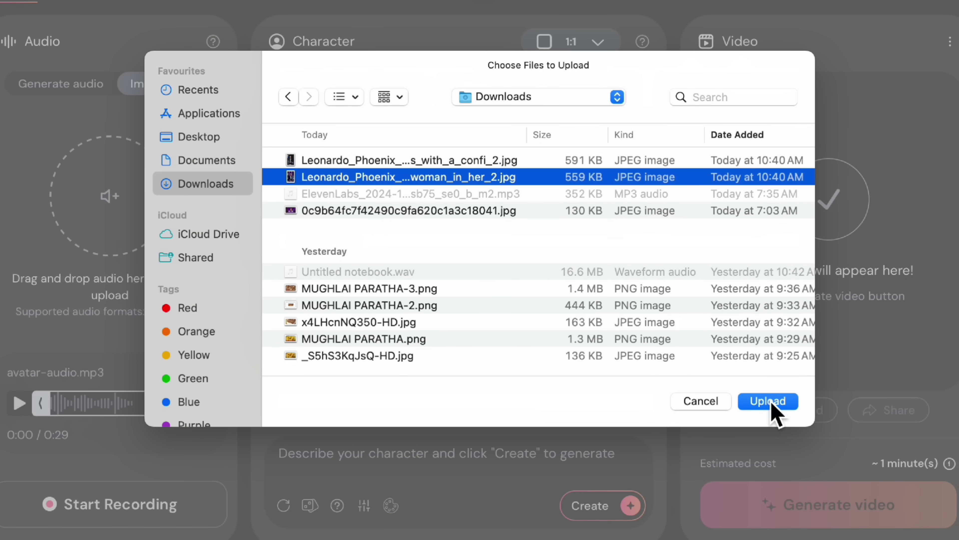
{"action": "left_click", "coordinate": [767, 400]}
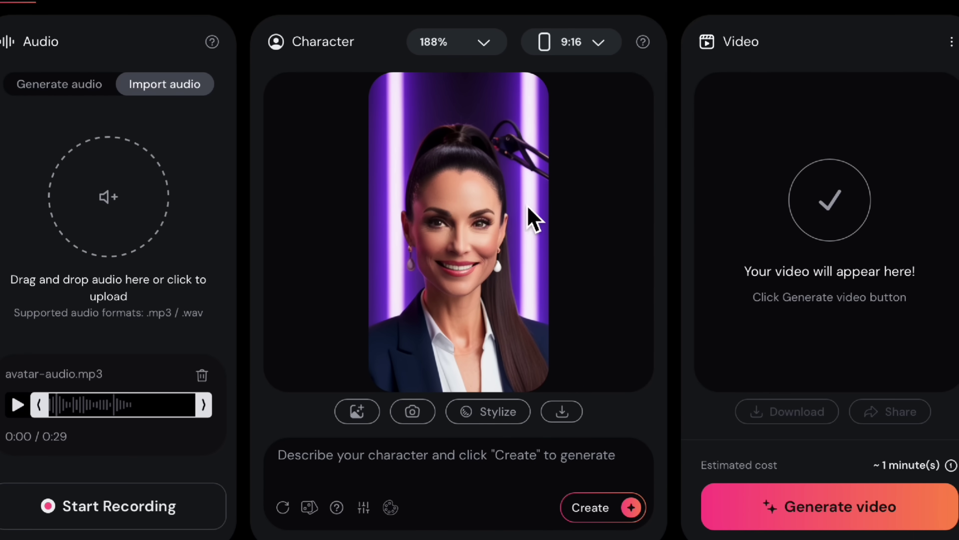
Reframe the host image to a 1:1 ratio at 110% zoom and generate its video.
{"action": "left_click", "coordinate": [579, 44]}
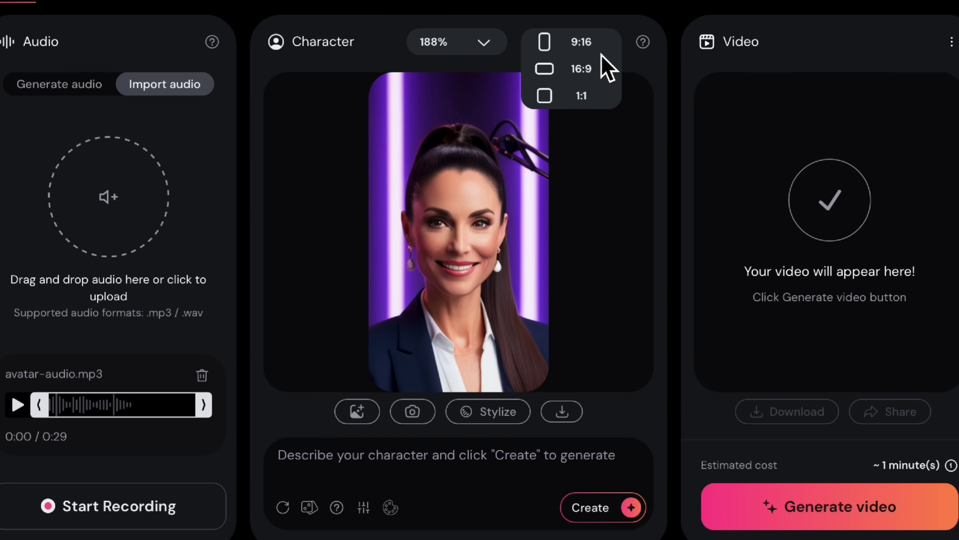
{"action": "left_click", "coordinate": [584, 96]}
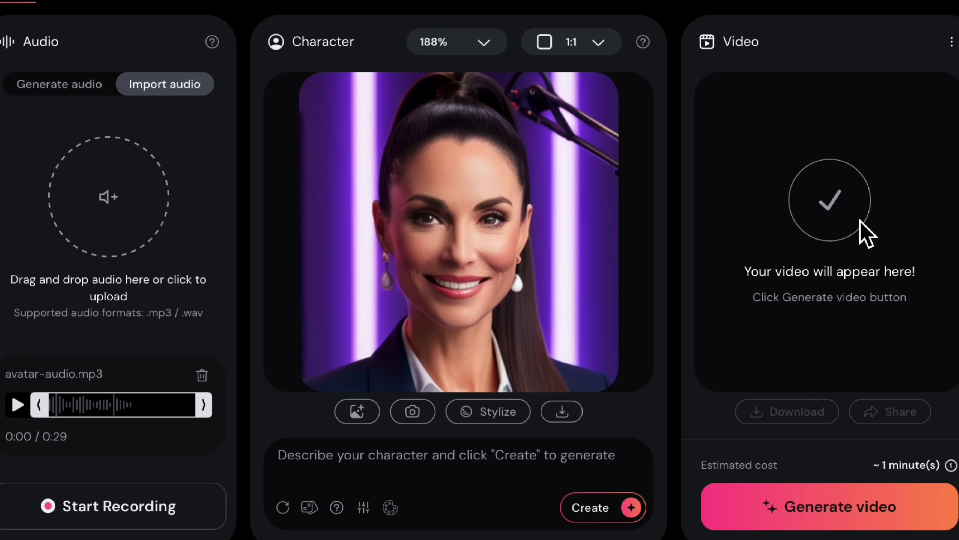
{"action": "scroll", "coordinate": [437, 290], "scroll_direction": "down", "scroll_amount": 2}
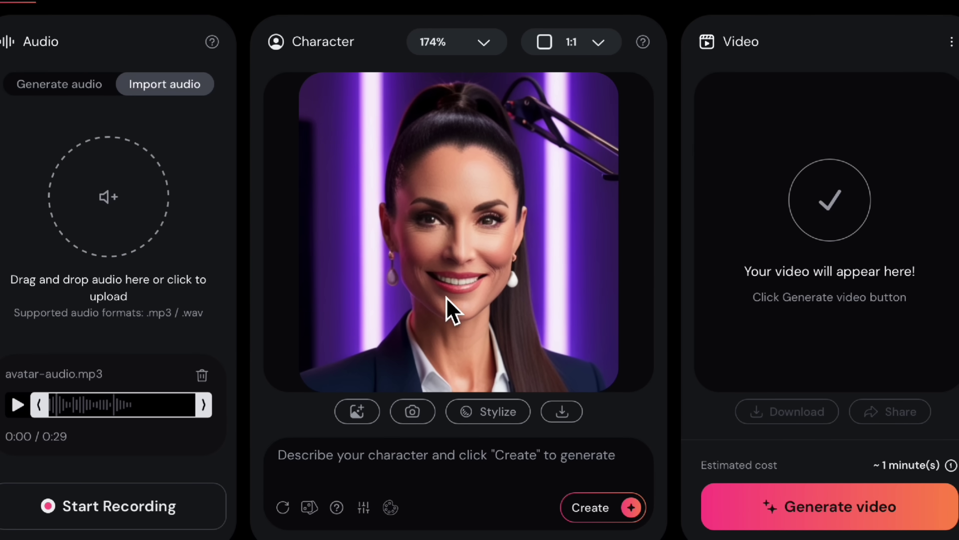
{"action": "scroll", "coordinate": [446, 298], "scroll_direction": "up", "scroll_amount": 2}
{"action": "scroll", "coordinate": [447, 298], "scroll_direction": "down", "scroll_amount": 1}
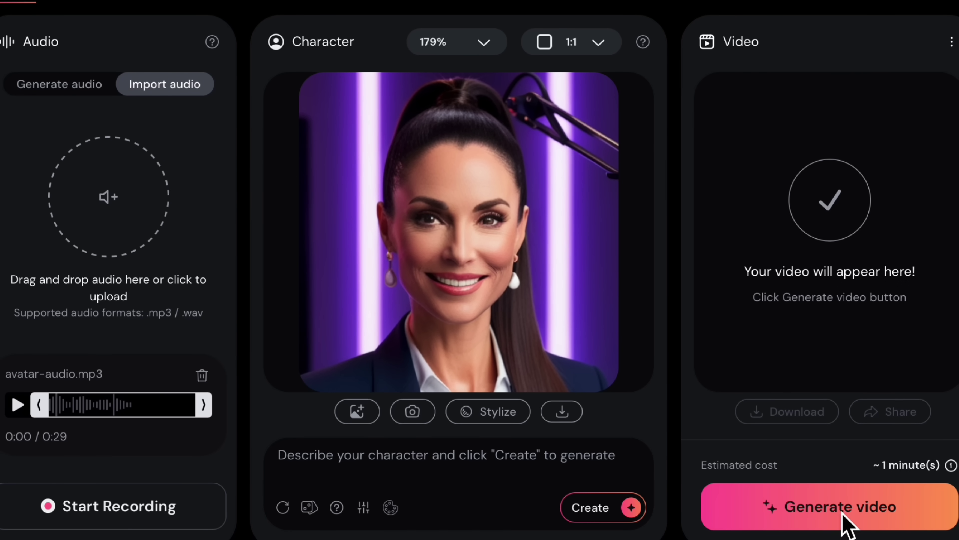
{"action": "left_click", "coordinate": [846, 523]}
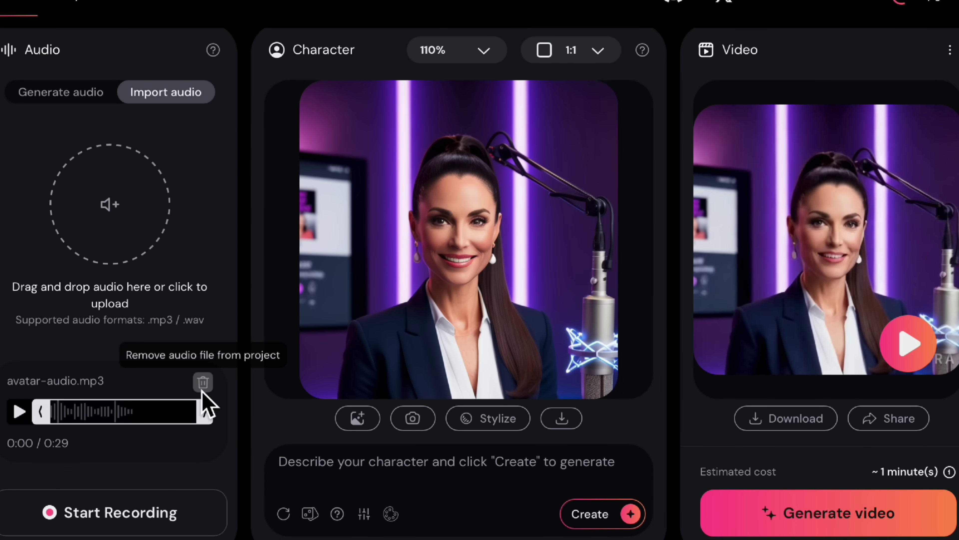
Replace the imported audio with female2.MP3 from the Desktop and generate the host's second video.
{"action": "left_click", "coordinate": [202, 381]}
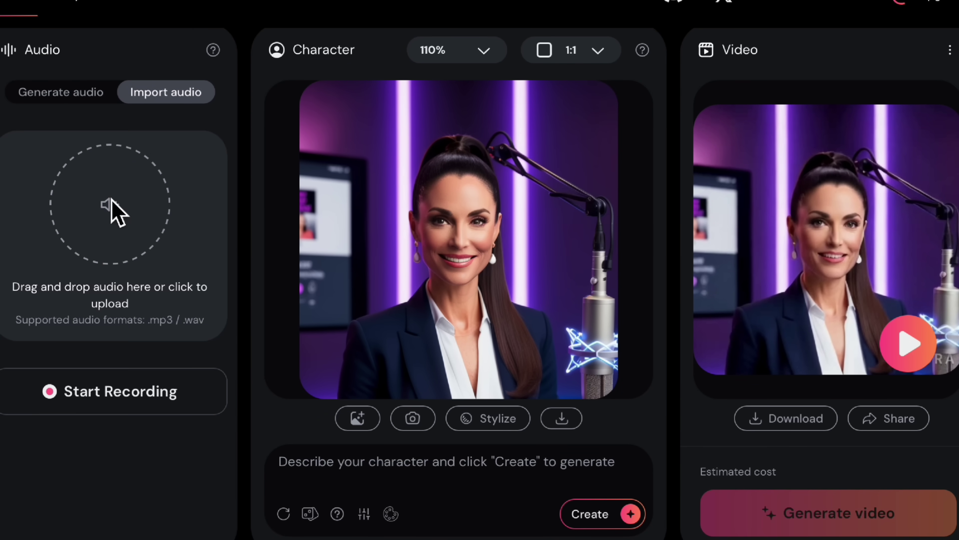
{"action": "left_click", "coordinate": [113, 212]}
{"action": "left_click", "coordinate": [370, 312]}
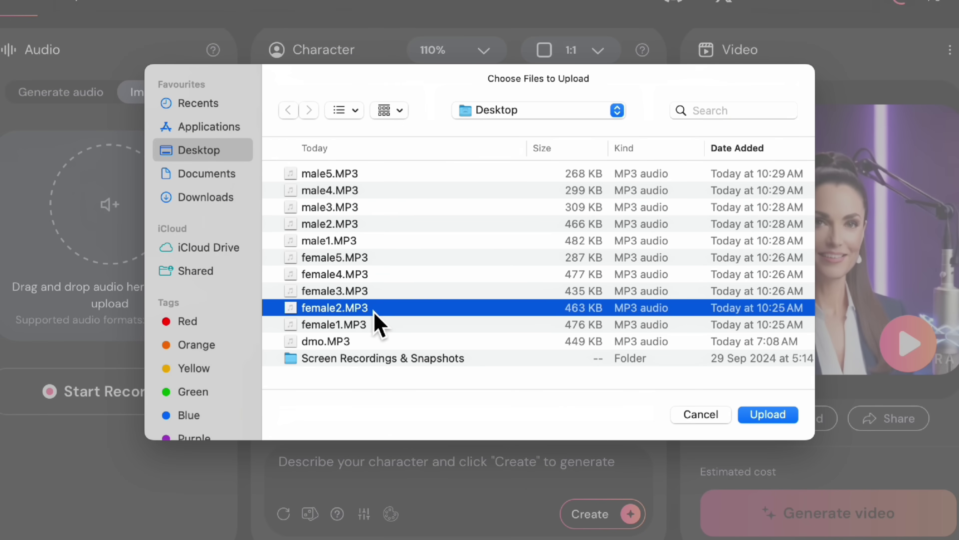
{"action": "left_click", "coordinate": [795, 415]}
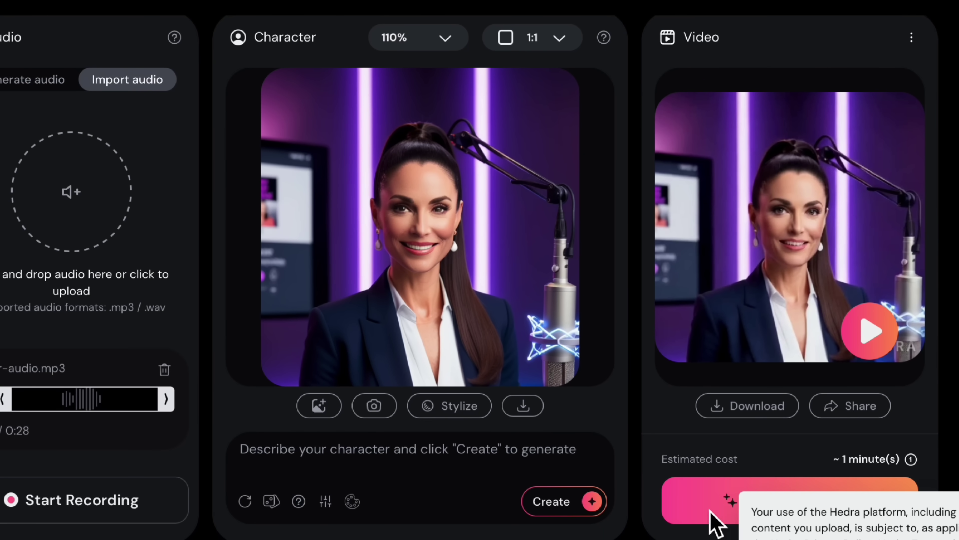
{"action": "left_click", "coordinate": [758, 519]}
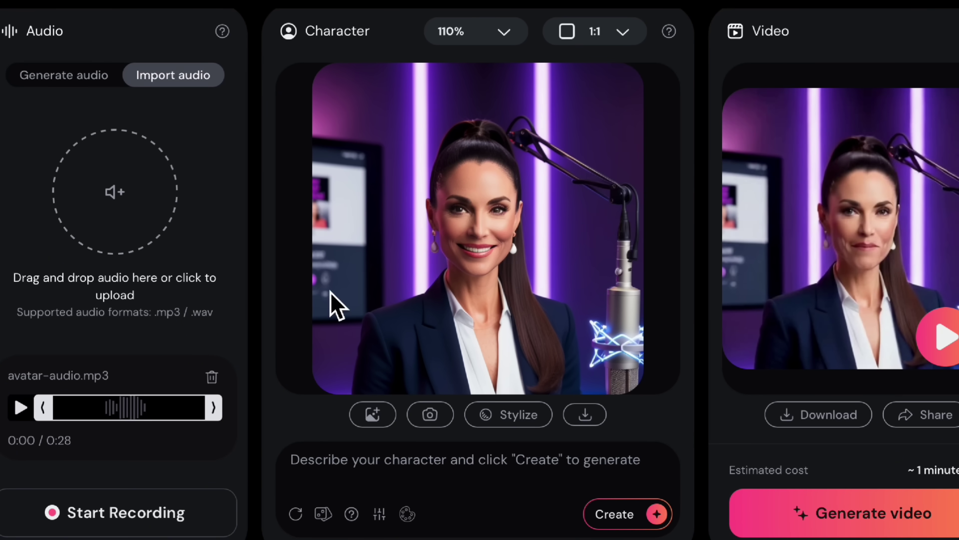
Replace the character with the male guest image Leonardo_Phoenix_...s_with_a_confi_2.jpg from Downloads.
{"action": "left_click", "coordinate": [382, 423]}
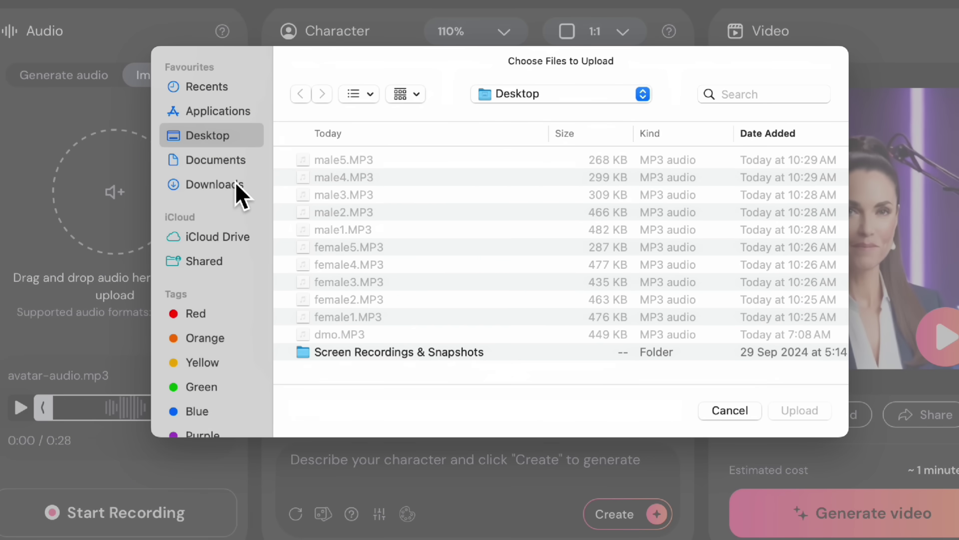
{"action": "left_click", "coordinate": [242, 186]}
{"action": "left_click", "coordinate": [370, 196]}
{"action": "left_click", "coordinate": [825, 409]}
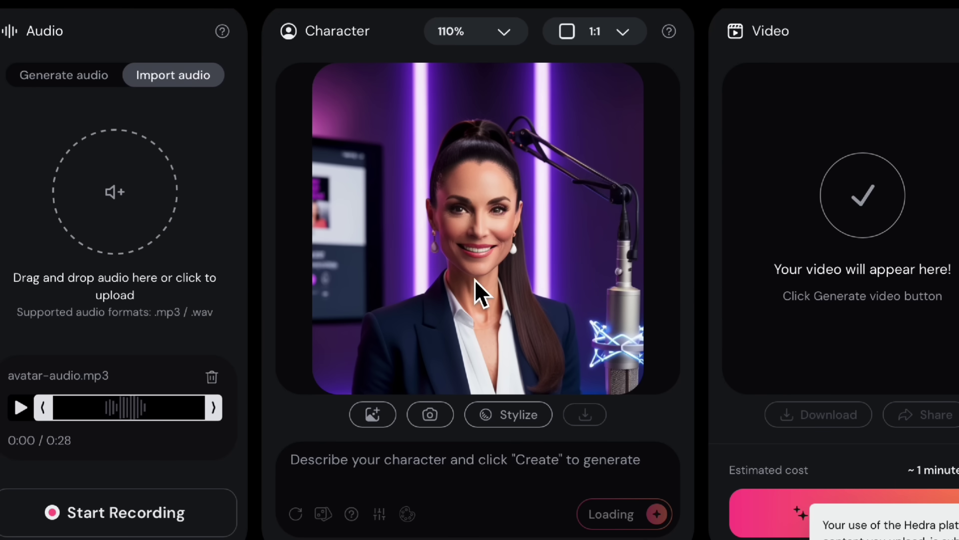
Set the male guest image to 110% zoom and a 1:1 aspect ratio.
{"action": "left_click", "coordinate": [459, 37]}
{"action": "left_click", "coordinate": [455, 149]}
{"action": "left_click", "coordinate": [592, 36]}
{"action": "left_click", "coordinate": [601, 88]}
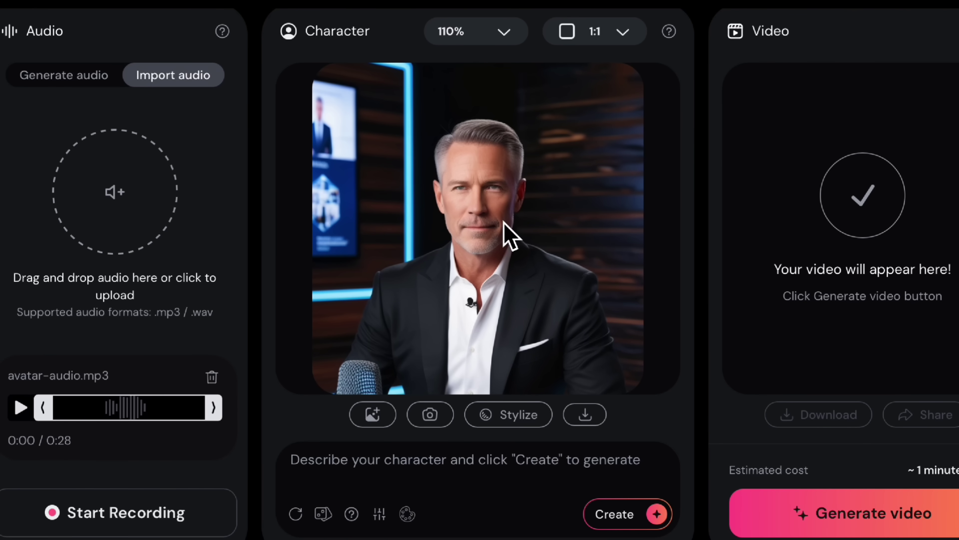
Replace the imported audio with male1.MP3 from the Desktop and generate the guest's first video.
{"action": "left_click", "coordinate": [212, 376]}
{"action": "left_click", "coordinate": [119, 220]}
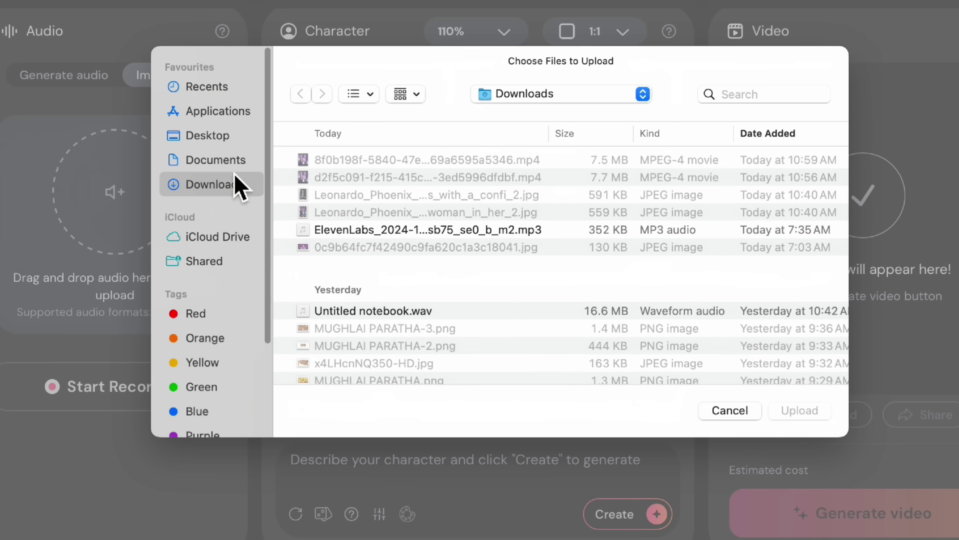
{"action": "scroll", "coordinate": [386, 215], "scroll_direction": "down", "scroll_amount": 1}
{"action": "left_click", "coordinate": [253, 136]}
{"action": "left_click", "coordinate": [352, 229]}
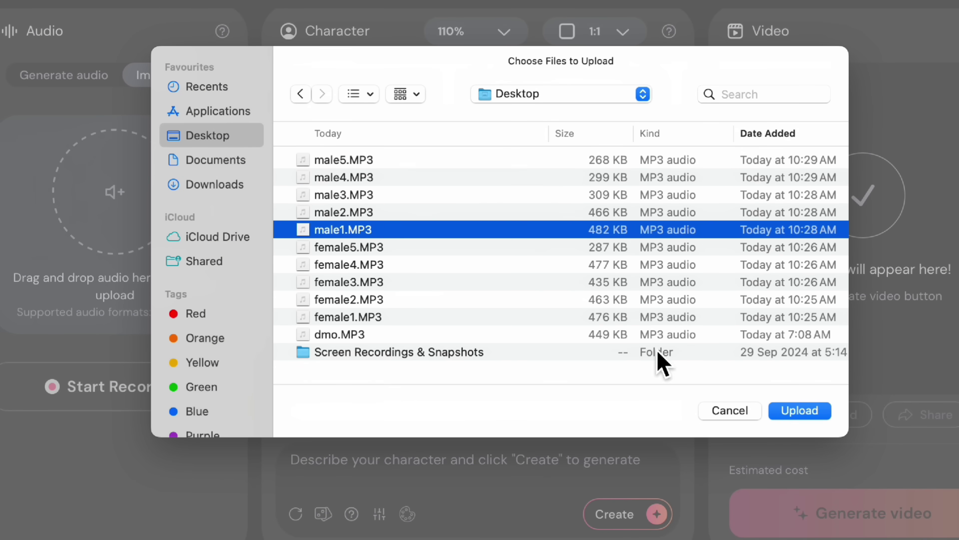
{"action": "left_click", "coordinate": [799, 410]}
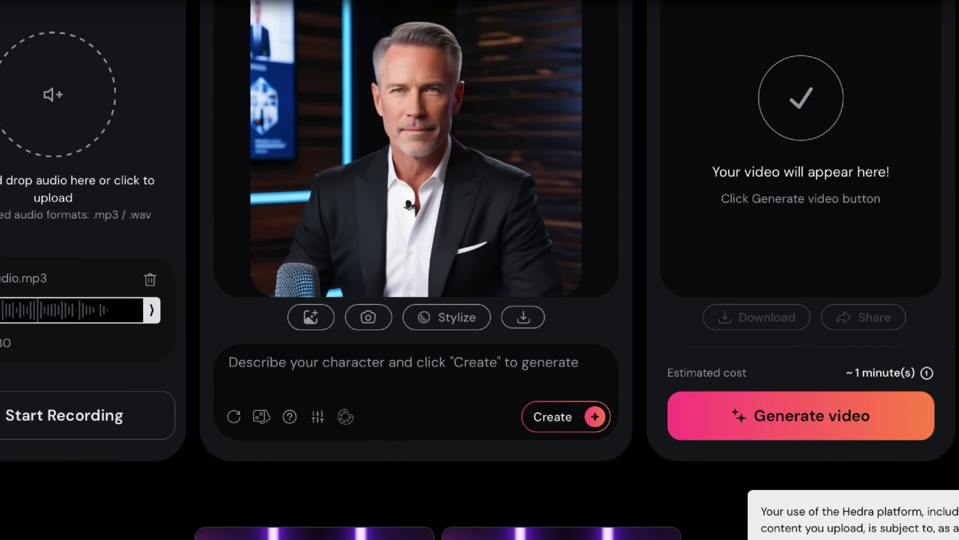
{"action": "left_click", "coordinate": [803, 434]}
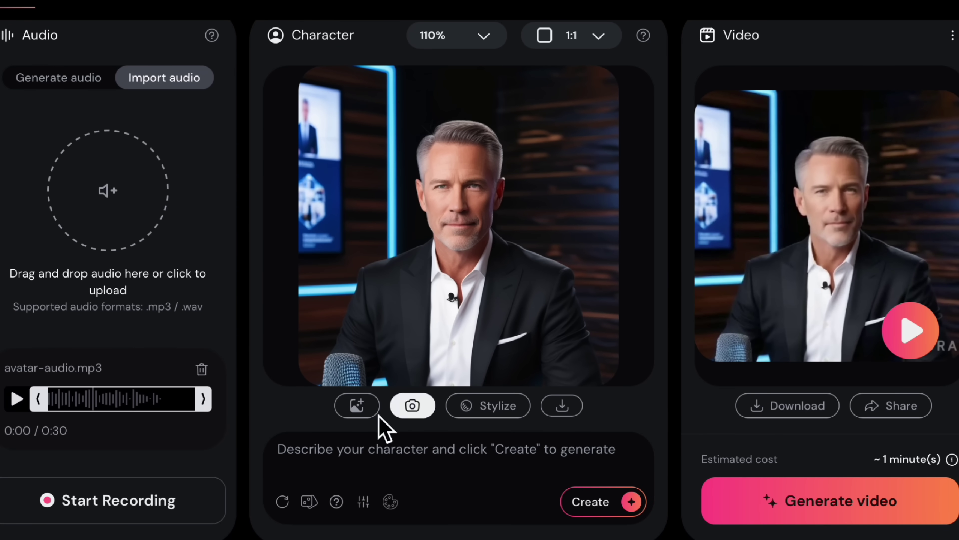
Replace the guest's imported audio clip with male2.MP3 from the Desktop.
{"action": "left_click", "coordinate": [202, 376]}
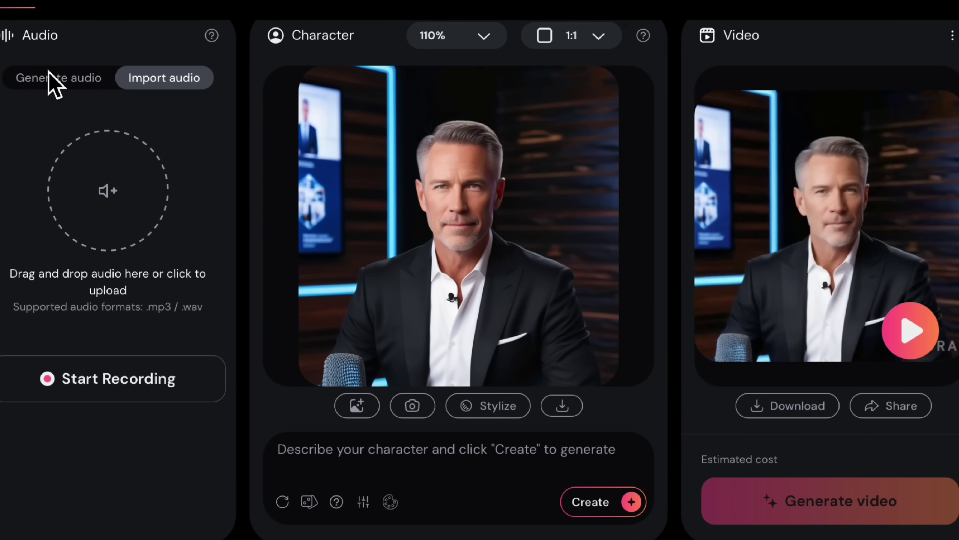
{"action": "left_click", "coordinate": [107, 190]}
{"action": "left_click", "coordinate": [345, 218]}
{"action": "left_click", "coordinate": [774, 410]}
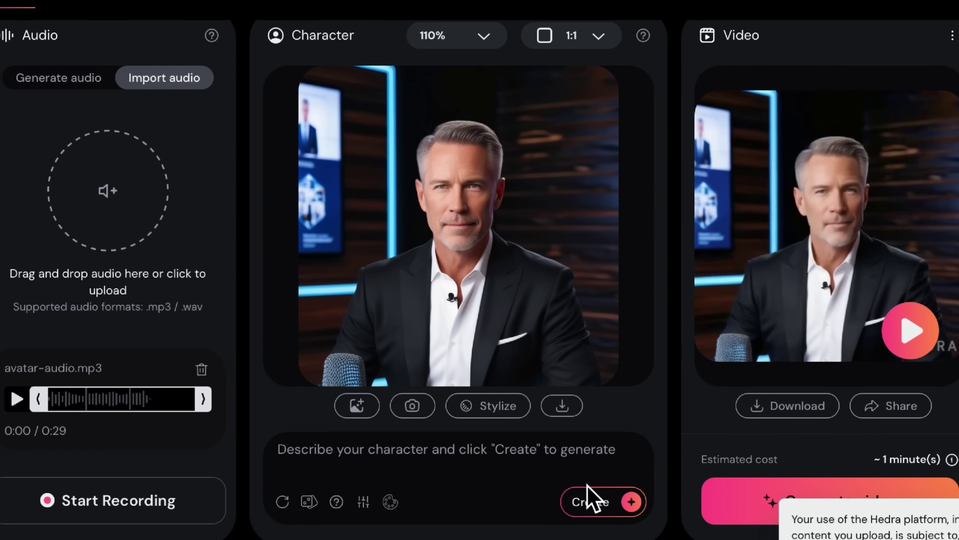
{"action": "scroll", "coordinate": [685, 475], "scroll_direction": "down", "scroll_amount": 1}
{"action": "scroll", "coordinate": [517, 350], "scroll_direction": "up", "scroll_amount": 2}
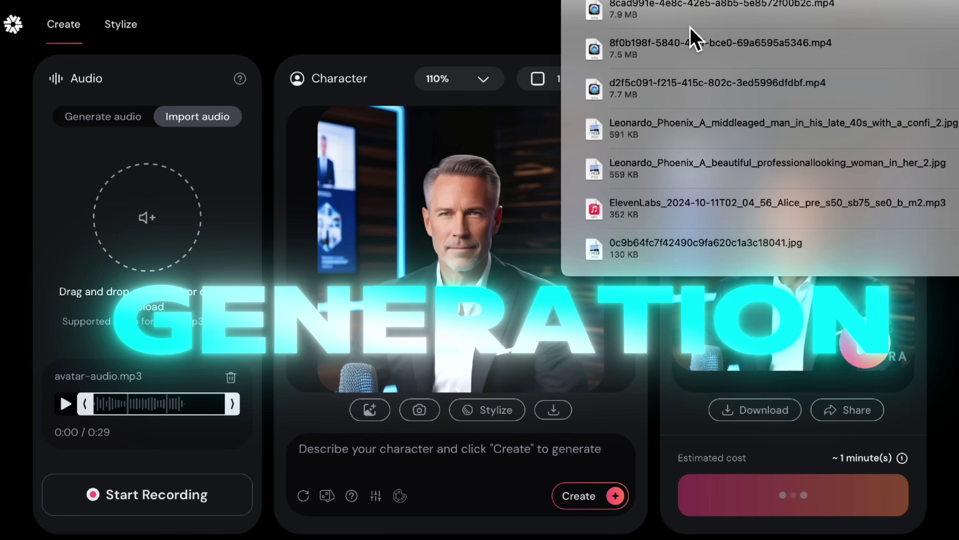
{"action": "scroll", "coordinate": [696, 58], "scroll_direction": "up", "scroll_amount": 1}
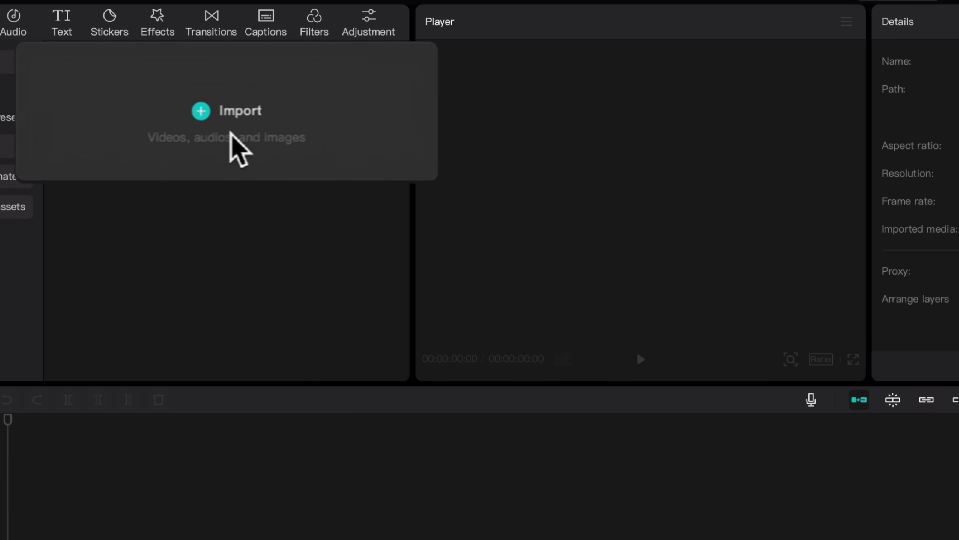
Switch to CapCut and import fe1.mp4, fe2.mp4, fe3.mp4, m1.mp4, m2.mp4 and m3.mp4 from the Hedra folder on the Desktop.
{"action": "left_click", "coordinate": [231, 133]}
{"action": "left_click", "coordinate": [259, 252]}
{"action": "left_click", "coordinate": [374, 274]}
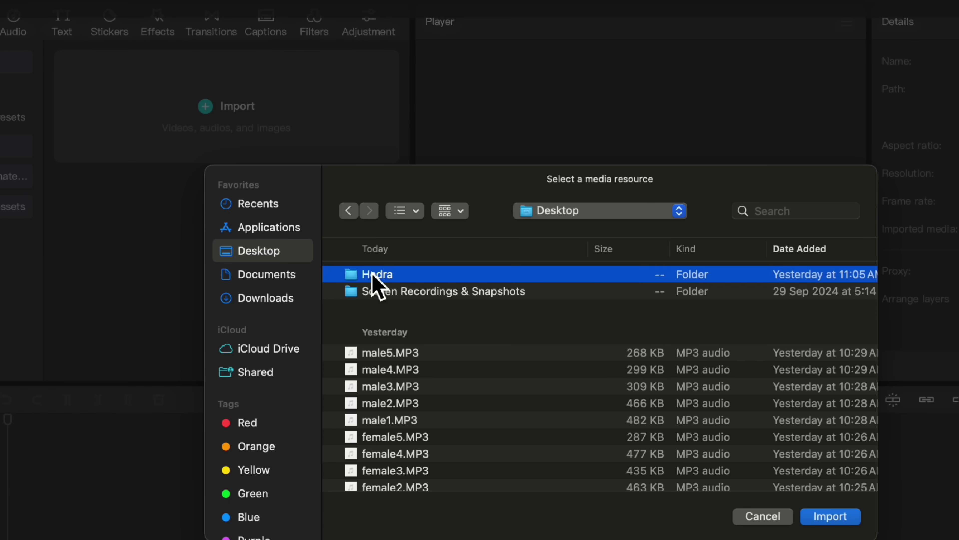
{"action": "double_click", "coordinate": [372, 274]}
{"action": "left_click", "coordinate": [375, 276]}
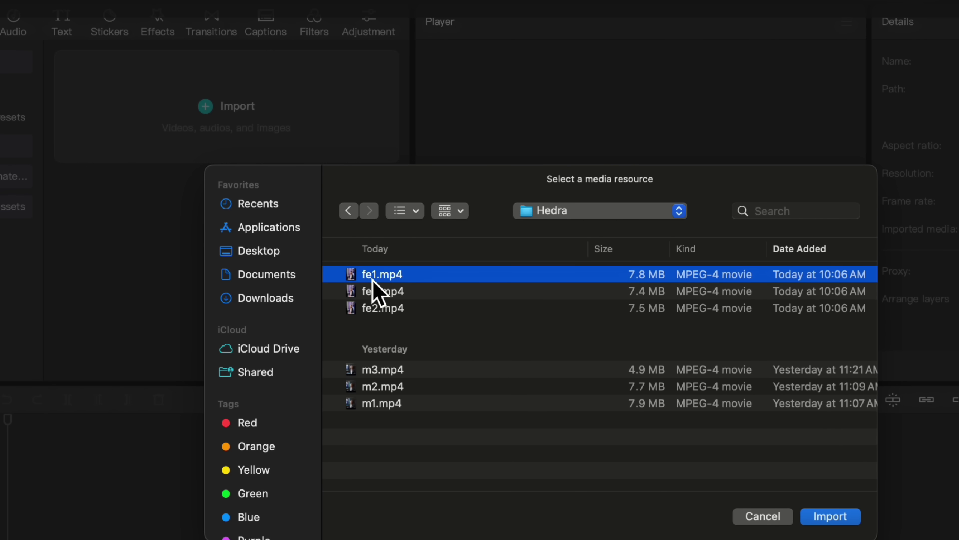
{"action": "left_click", "coordinate": [410, 312], "text": "shift"}
{"action": "left_click", "coordinate": [411, 404], "text": "shift"}
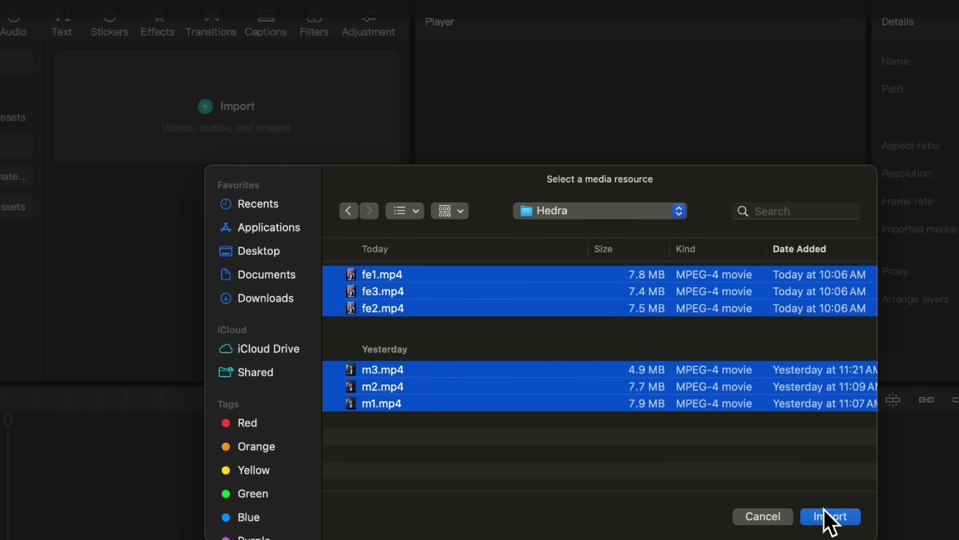
{"action": "left_click", "coordinate": [839, 521]}
Place fe1.mp4 at the start of the timeline and set the project's aspect ratio to 16:9.
{"action": "left_click_drag", "start_coordinate": [158, 146], "coordinate": [108, 518]}
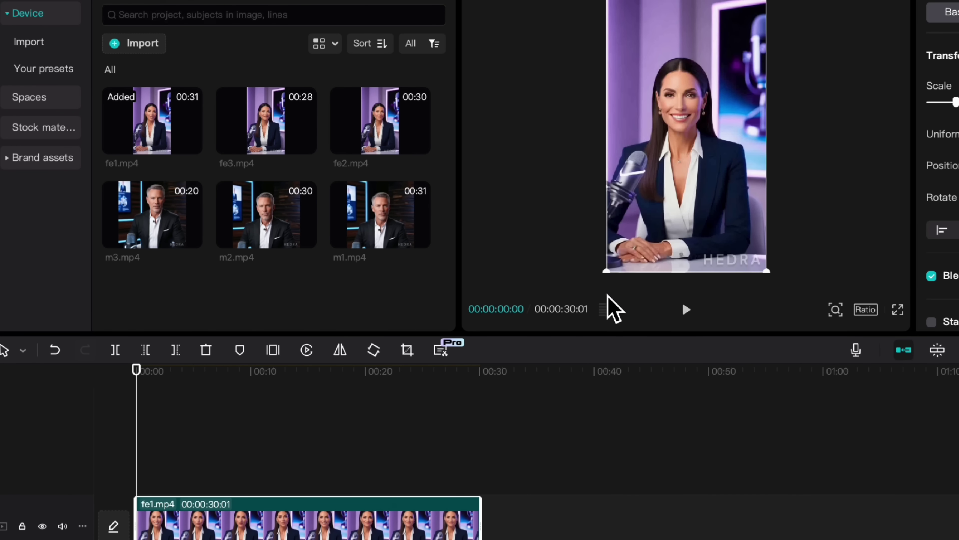
{"action": "left_click", "coordinate": [867, 310]}
{"action": "left_click", "coordinate": [905, 372]}
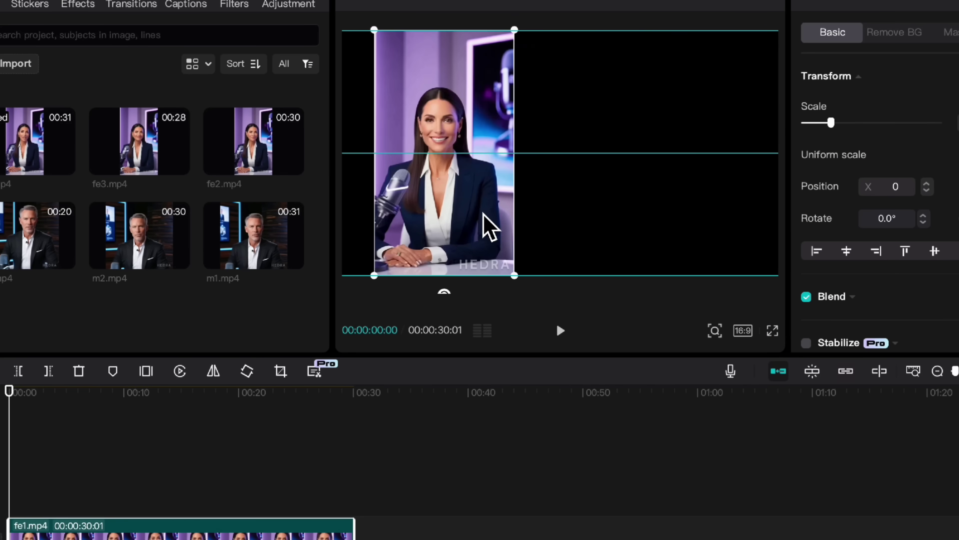
Enlarge the fe1.mp4 clip to about 154% and position it over the left half of the frame at about X -971, Y 174.
{"action": "left_click_drag", "start_coordinate": [484, 214], "coordinate": [453, 215]}
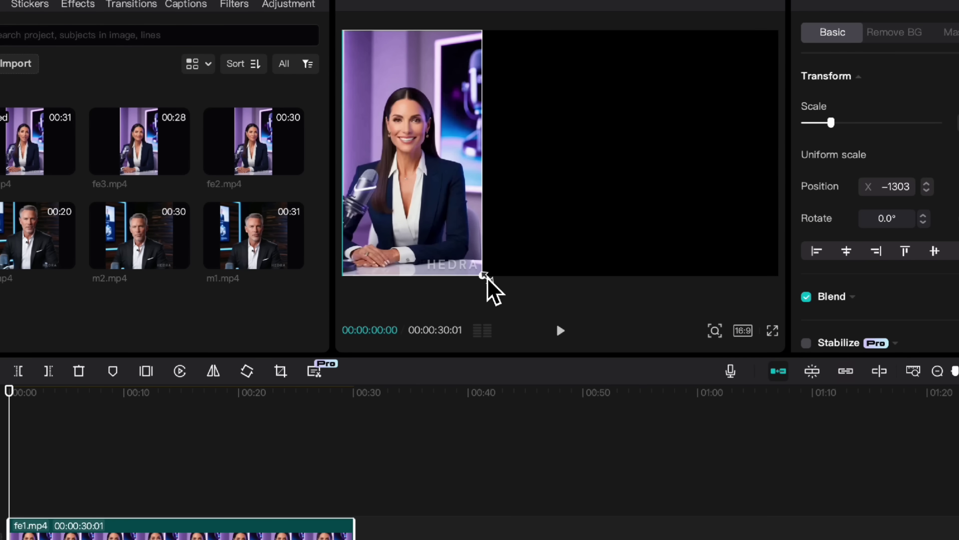
{"action": "left_click_drag", "start_coordinate": [484, 276], "coordinate": [595, 338]}
{"action": "left_click_drag", "start_coordinate": [471, 204], "coordinate": [505, 171]}
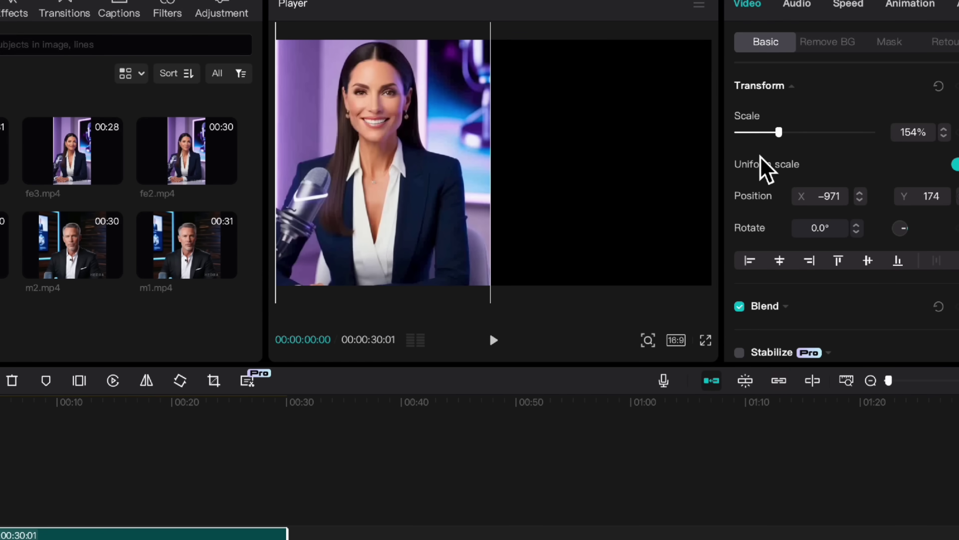
{"action": "left_click", "coordinate": [943, 137]}
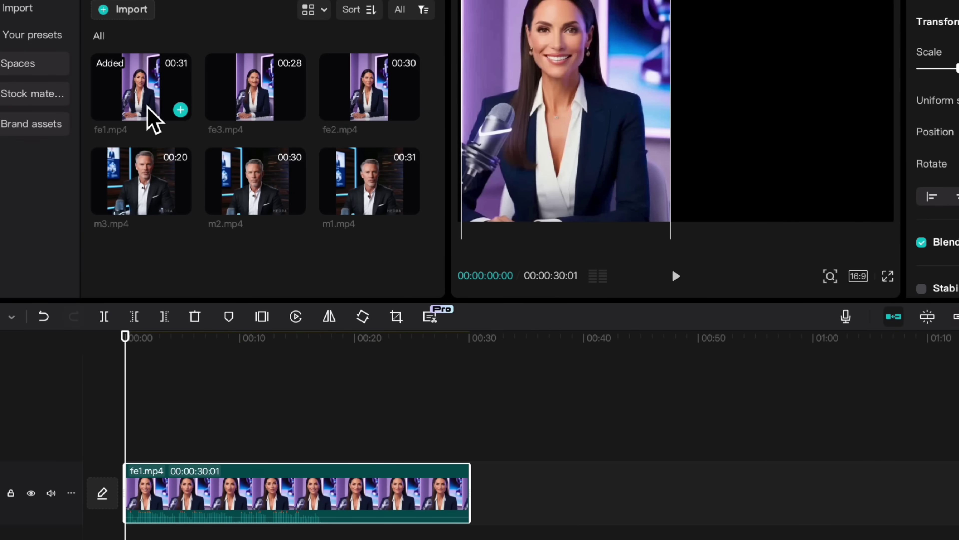
Add fe2.mp4 directly after fe1.mp4, enlarge it to match and position it on the left half of the frame at about X -993.
{"action": "left_click_drag", "start_coordinate": [357, 112], "coordinate": [474, 487]}
{"action": "left_click", "coordinate": [489, 359]}
{"action": "left_click", "coordinate": [563, 484]}
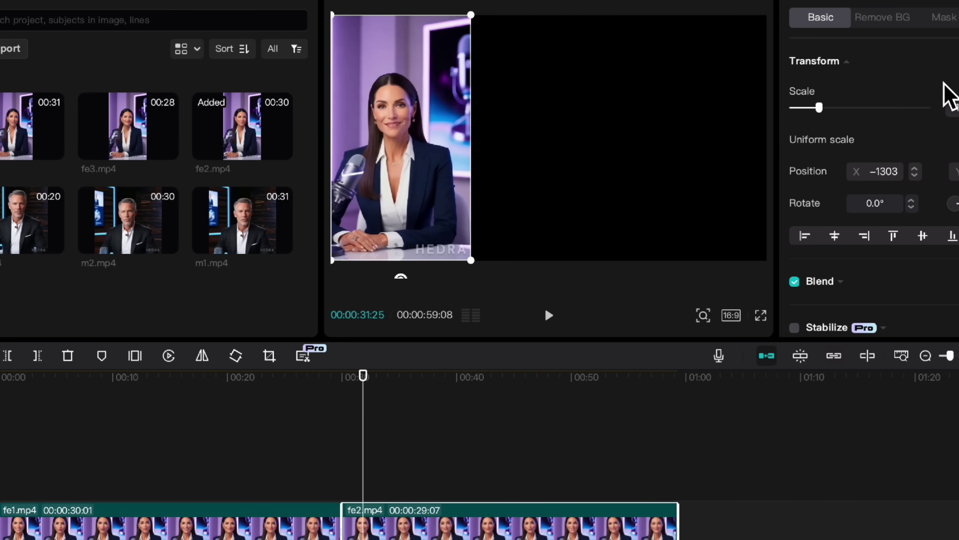
{"action": "mouse_move", "coordinate": [850, 98]}
{"action": "left_mouse_down"}
{"action": "mouse_move", "coordinate": [865, 99]}
{"action": "mouse_move", "coordinate": [836, 109]}
{"action": "left_mouse_up"}
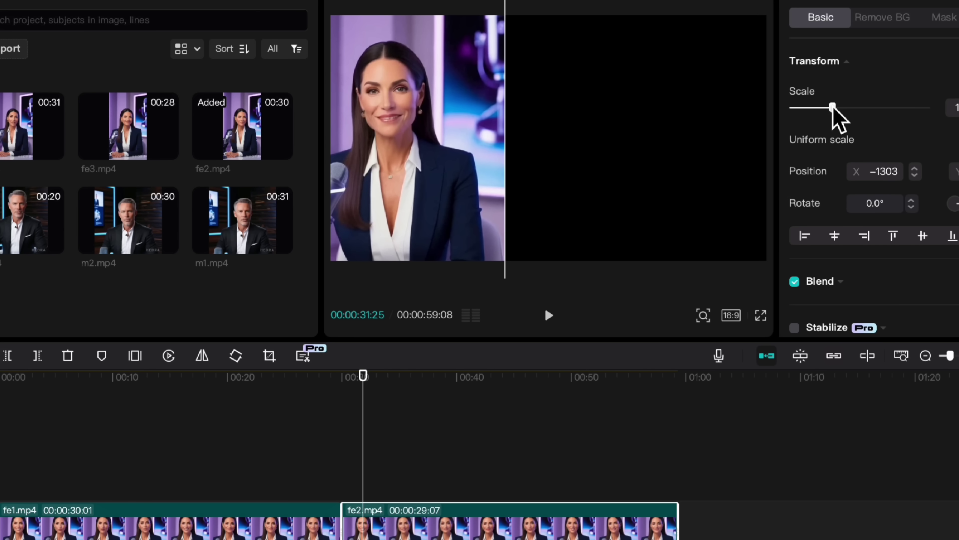
{"action": "left_click_drag", "start_coordinate": [505, 109], "coordinate": [532, 92]}
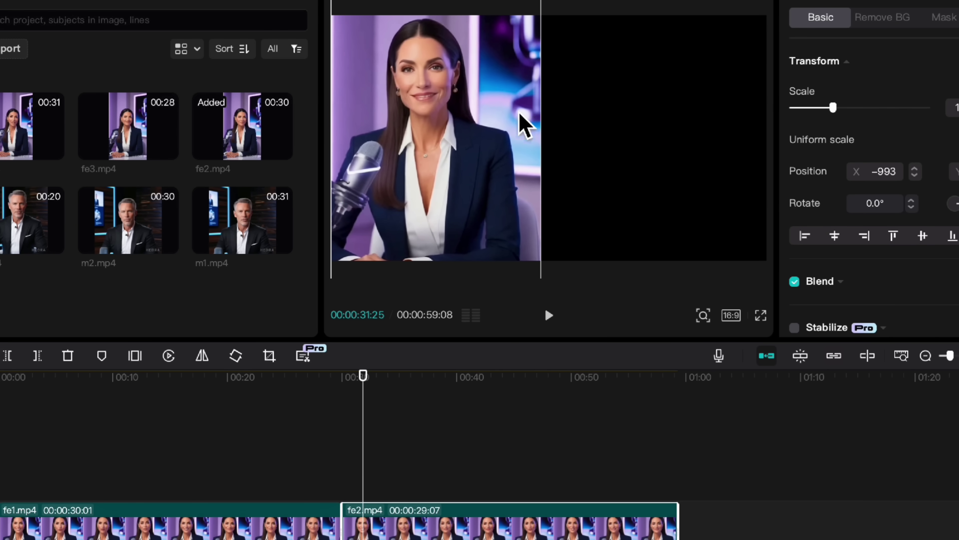
{"action": "left_click", "coordinate": [332, 461]}
Add fe3.mp4 directly after fe2.mp4, enlarge it to about 154% and position it over the left half of the frame.
{"action": "left_click_drag", "start_coordinate": [141, 123], "coordinate": [713, 514]}
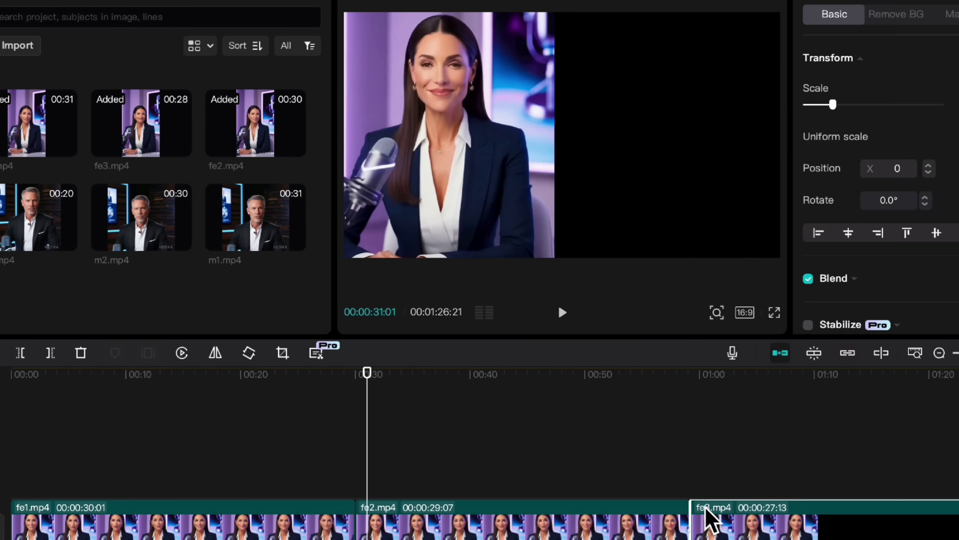
{"action": "left_click", "coordinate": [745, 514]}
{"action": "left_click", "coordinate": [574, 185]}
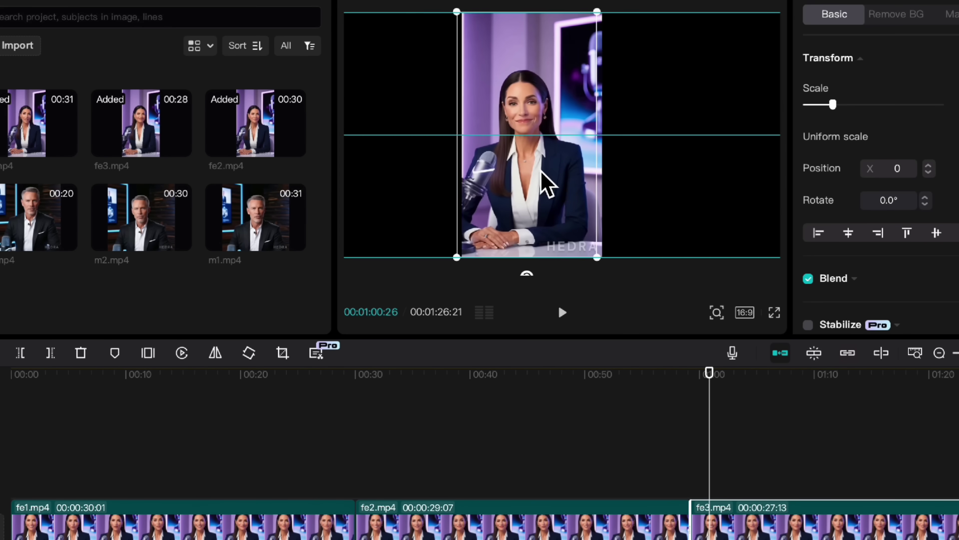
{"action": "left_click_drag", "start_coordinate": [574, 185], "coordinate": [456, 182]}
{"action": "left_click_drag", "start_coordinate": [834, 106], "coordinate": [850, 109]}
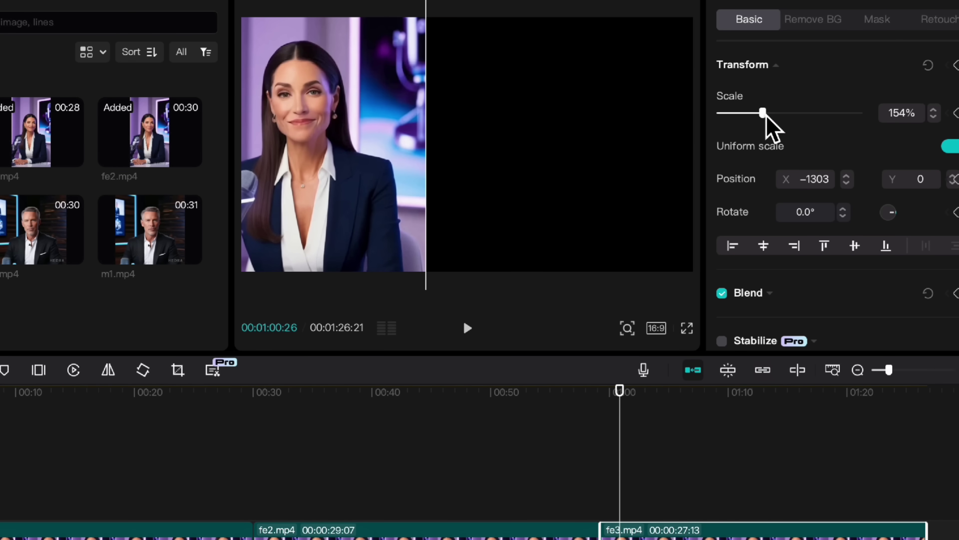
{"action": "left_click", "coordinate": [933, 117]}
{"action": "left_click_drag", "start_coordinate": [376, 131], "coordinate": [408, 100]}
Add m1.mp4 on a track above fe1.mp4 from about 17 seconds and move the guest to the right half at about X 1028.
{"action": "left_click_drag", "start_coordinate": [376, 438], "coordinate": [601, 486]}
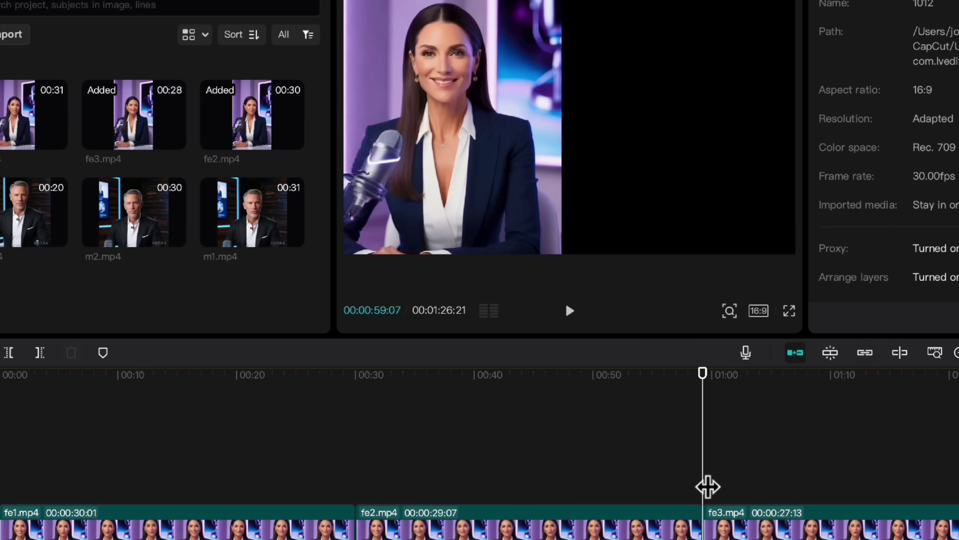
{"action": "left_click_drag", "start_coordinate": [708, 486], "coordinate": [2, 488]}
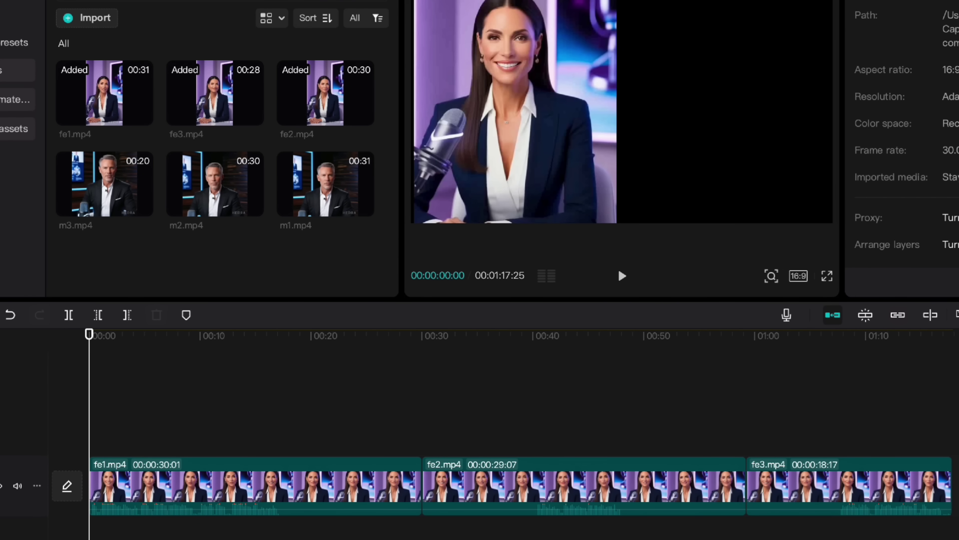
{"action": "left_click_drag", "start_coordinate": [333, 175], "coordinate": [280, 434]}
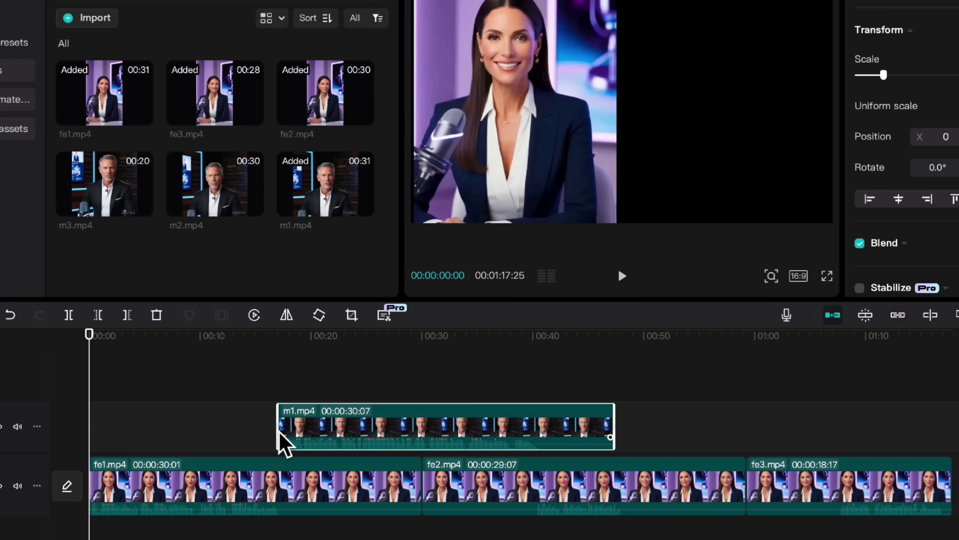
{"action": "left_click", "coordinate": [265, 409]}
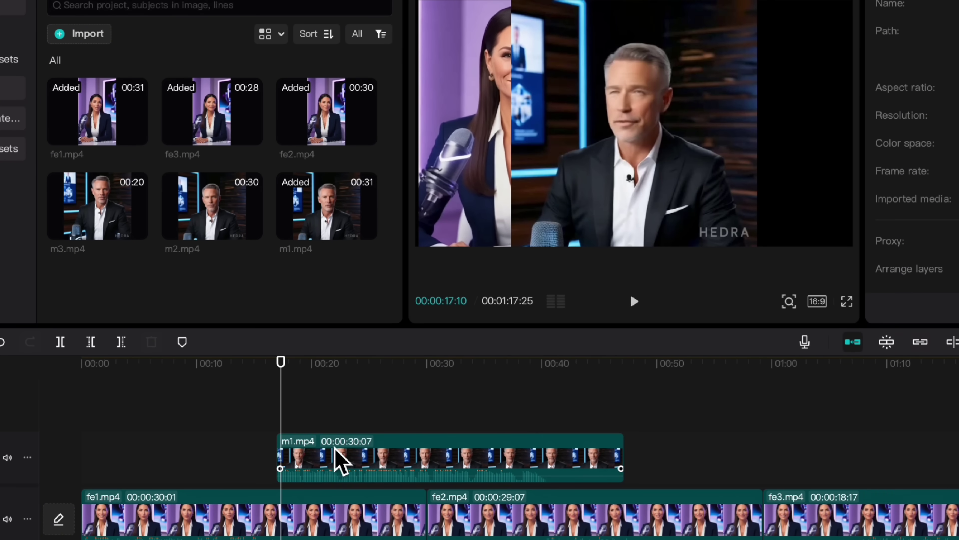
{"action": "left_click", "coordinate": [324, 424]}
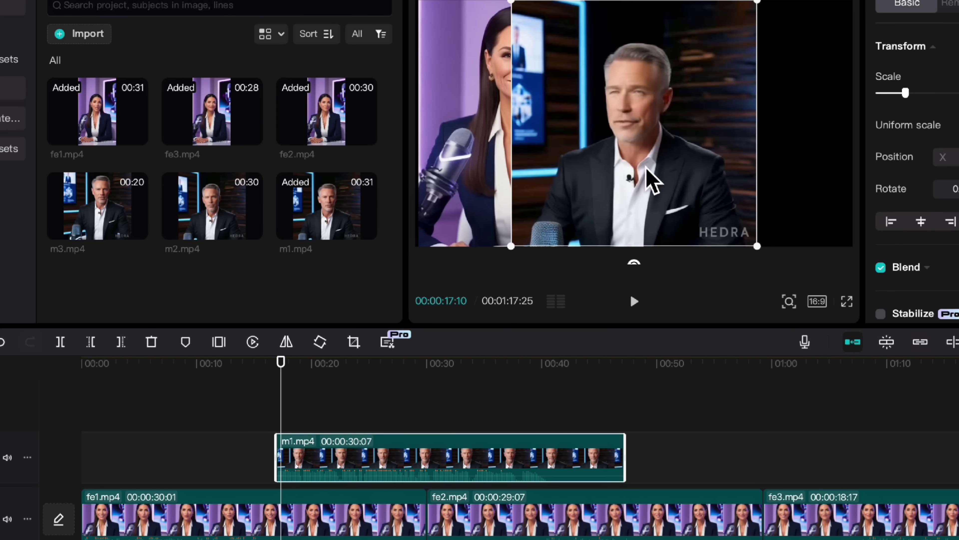
{"action": "left_click_drag", "start_coordinate": [664, 154], "coordinate": [776, 149]}
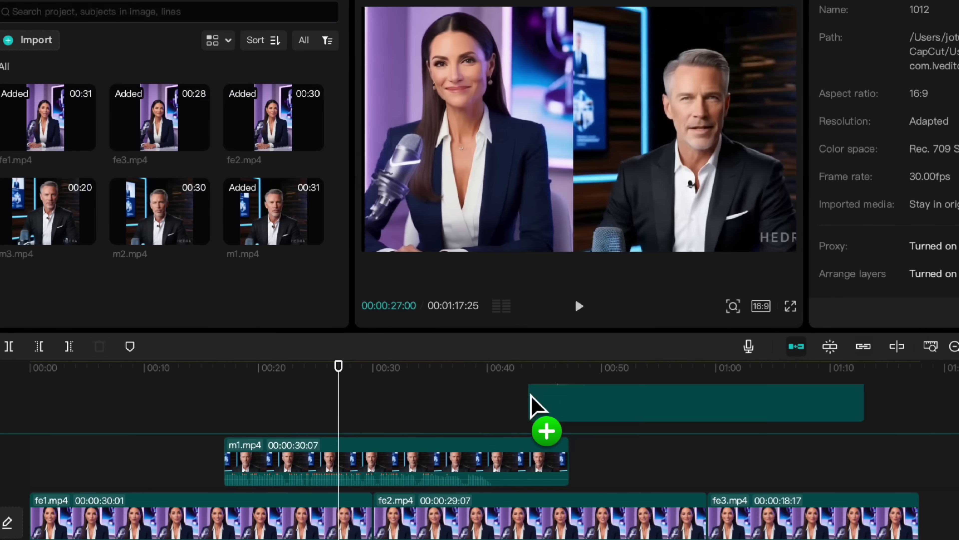
Add m2.mp4 directly after m1.mp4 on the guest track and move it to the right half of the frame at about X 1014.
{"action": "left_click_drag", "start_coordinate": [529, 395], "coordinate": [571, 438]}
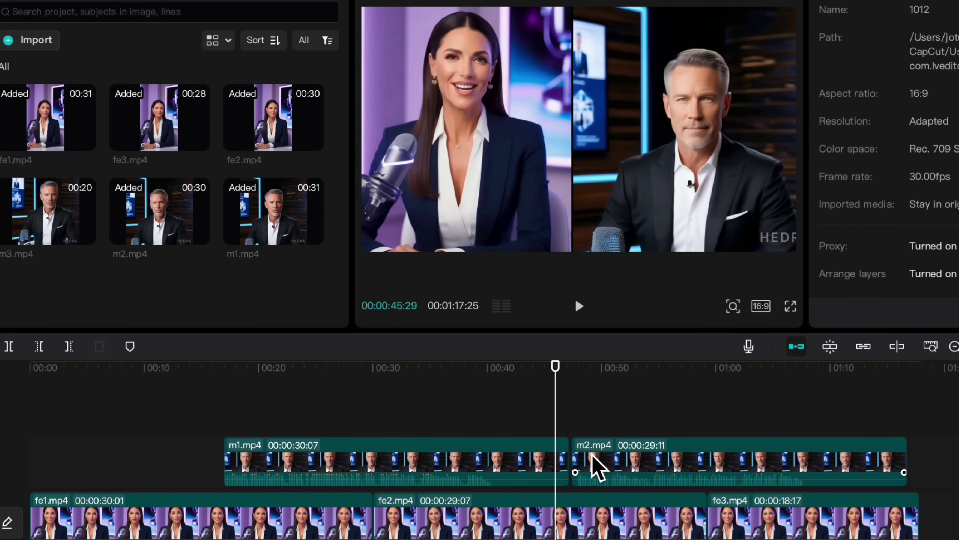
{"action": "left_click_drag", "start_coordinate": [592, 455], "coordinate": [591, 445]}
{"action": "left_click_drag", "start_coordinate": [555, 419], "coordinate": [591, 368]}
{"action": "left_click_drag", "start_coordinate": [614, 171], "coordinate": [710, 162]}
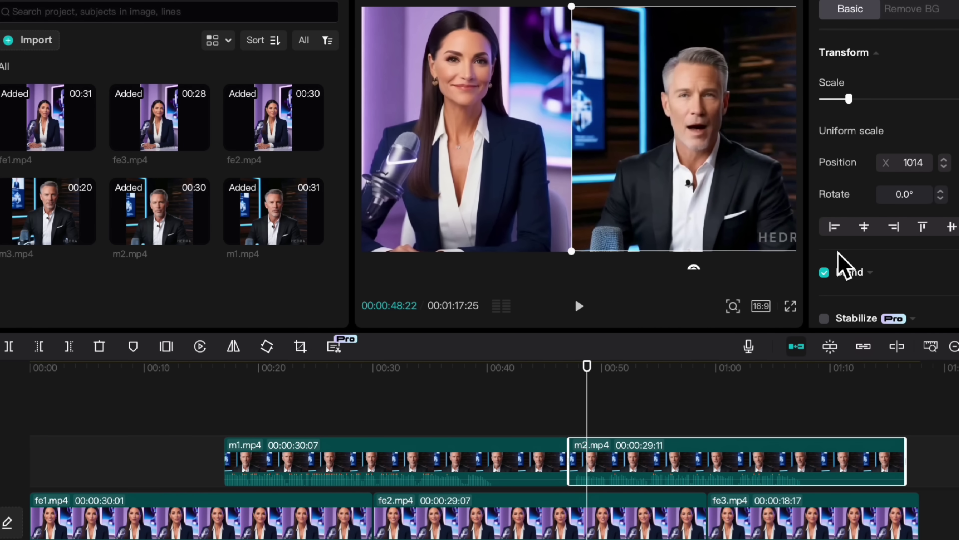
{"action": "left_click", "coordinate": [666, 266]}
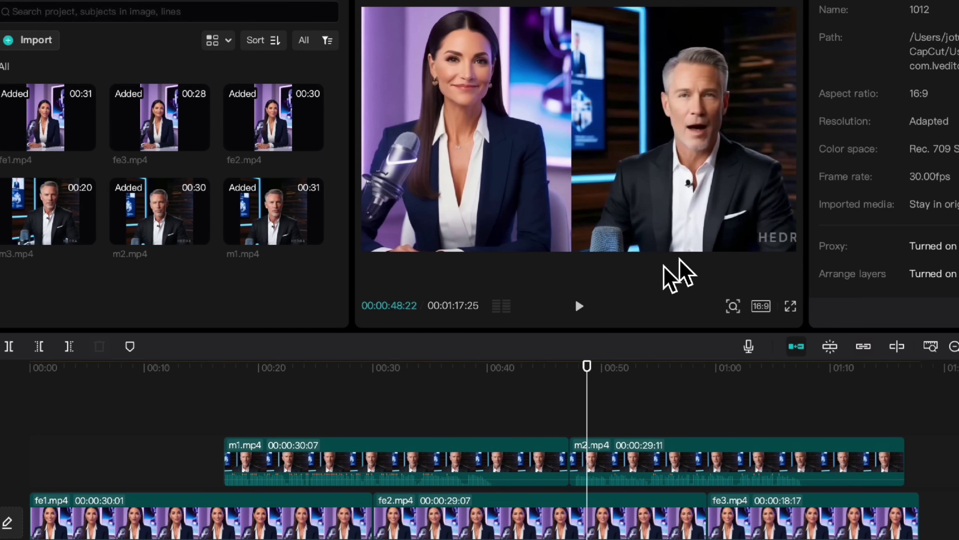
Look over the host and guest tracks, including the empty guest track above the start of fe1.mp4.
{"action": "left_click_drag", "start_coordinate": [590, 398], "coordinate": [658, 407]}
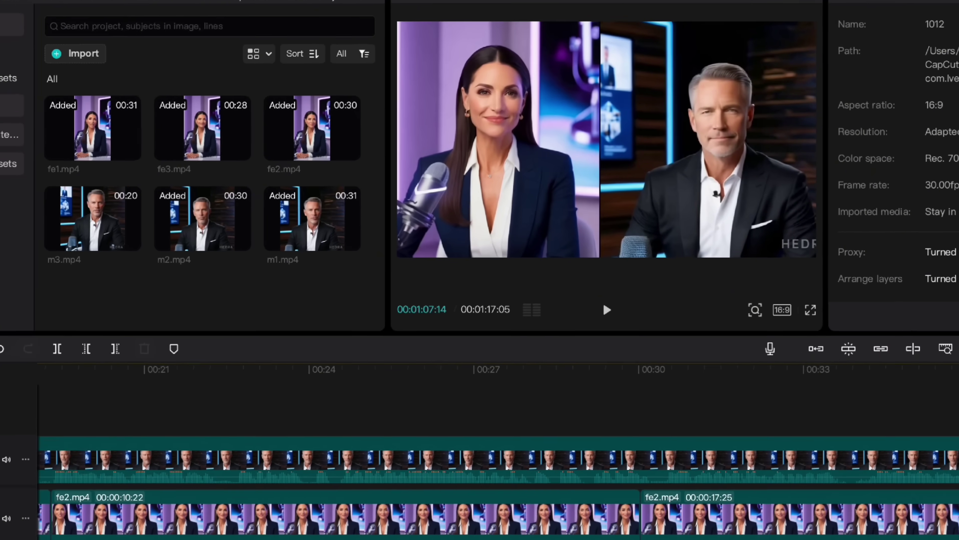
{"action": "scroll", "coordinate": [491, 453], "scroll_direction": "right", "scroll_amount": 10}
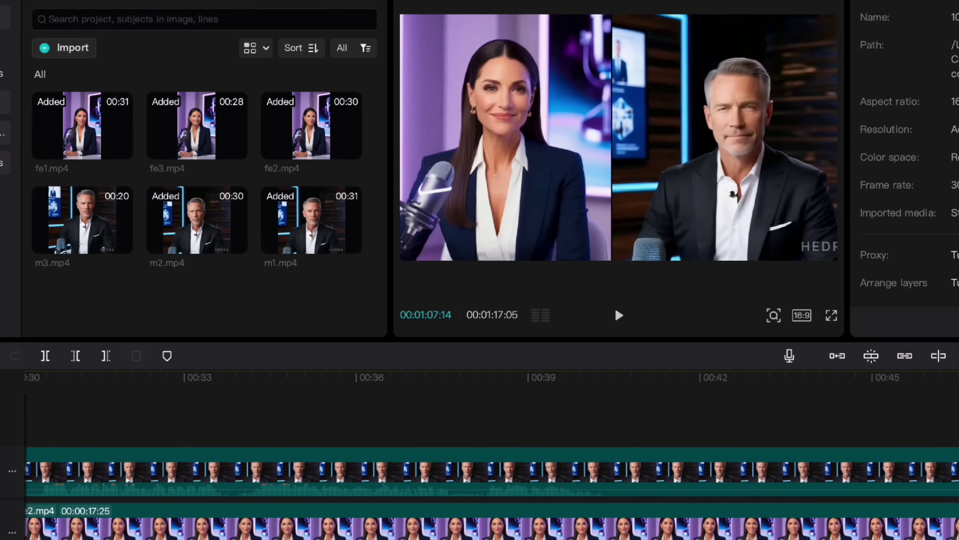
{"action": "scroll", "coordinate": [491, 453], "scroll_direction": "left", "scroll_amount": 10}
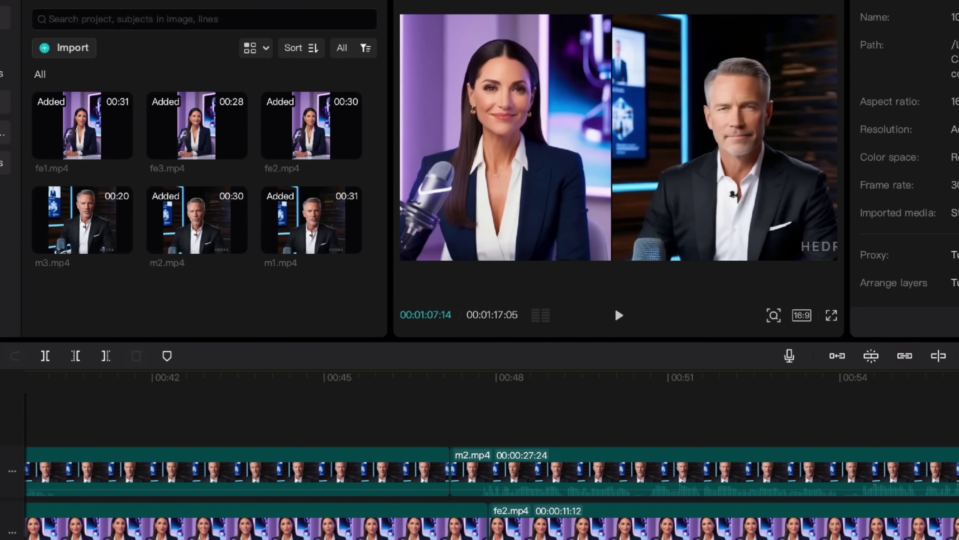
{"action": "scroll", "coordinate": [491, 454], "scroll_direction": "left", "scroll_amount": 5}
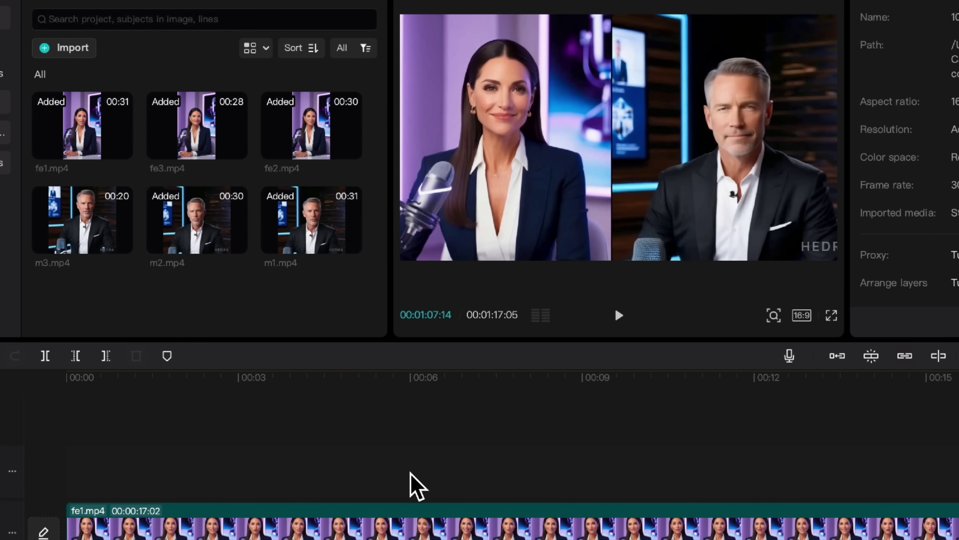
{"action": "left_click", "coordinate": [405, 474]}
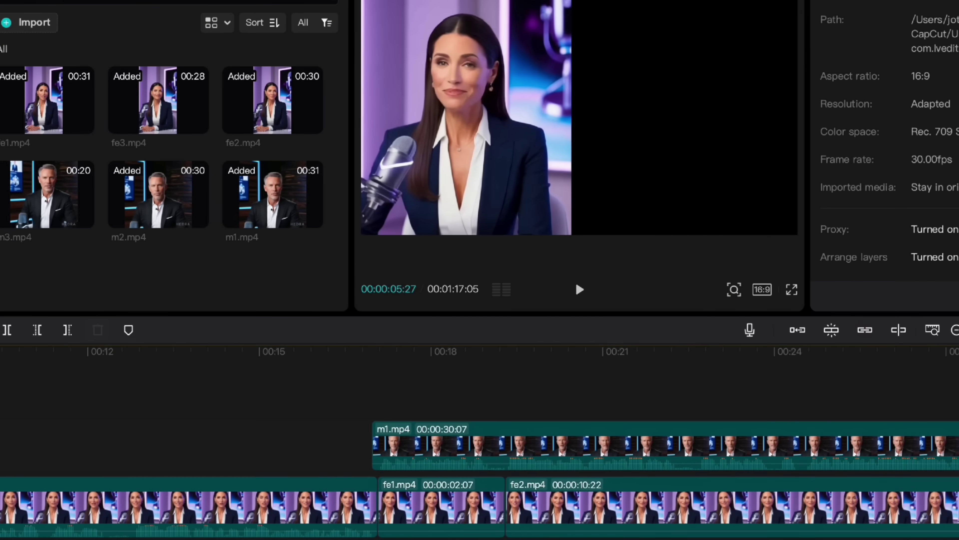
Split the m1.mp4 guest clip at 00:00:40:12.
{"action": "scroll", "coordinate": [480, 453], "scroll_direction": "right", "scroll_amount": 10}
{"action": "scroll", "coordinate": [528, 482], "scroll_direction": "right", "scroll_amount": 3}
{"action": "left_click_drag", "start_coordinate": [365, 403], "coordinate": [519, 406]}
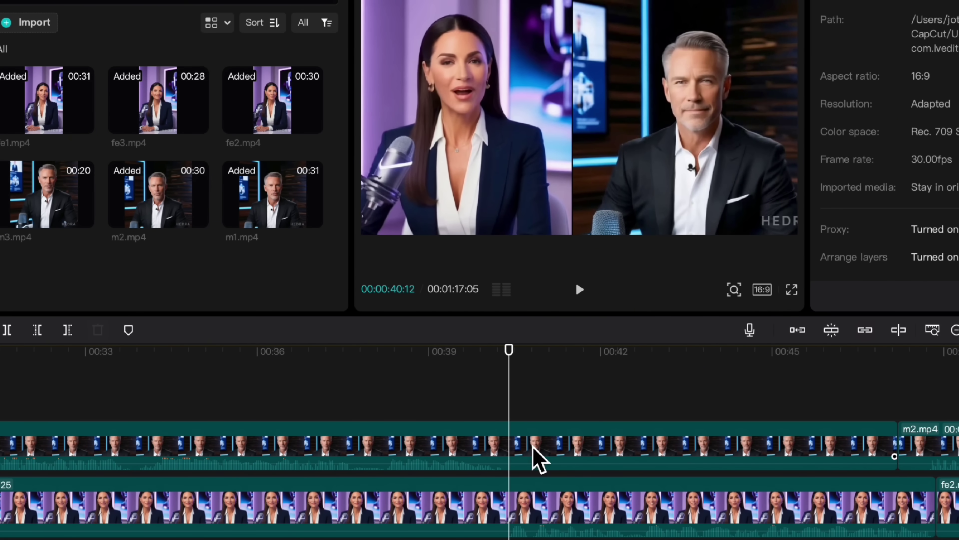
{"action": "left_click", "coordinate": [538, 448]}
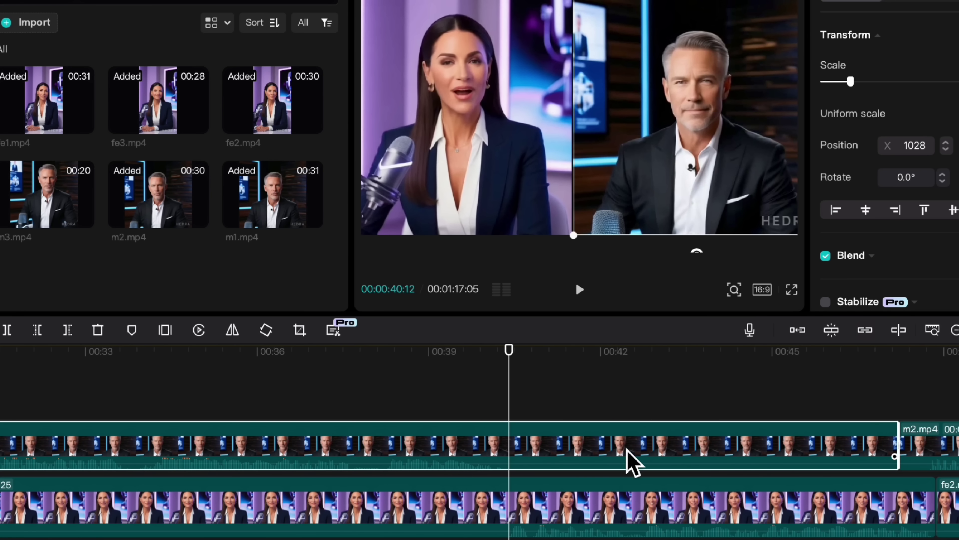
{"action": "left_click", "coordinate": [6, 335]}
Copy the second part of the split m1.mp4 clip and paste it on the guest track at the start of the timeline.
{"action": "right_click", "coordinate": [594, 447]}
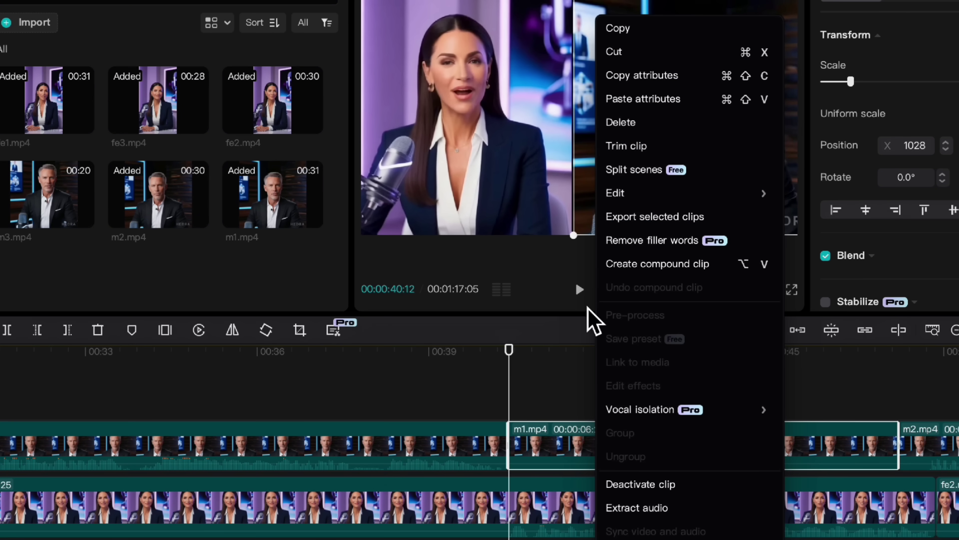
{"action": "left_click", "coordinate": [618, 28]}
{"action": "key", "text": "Delete"}
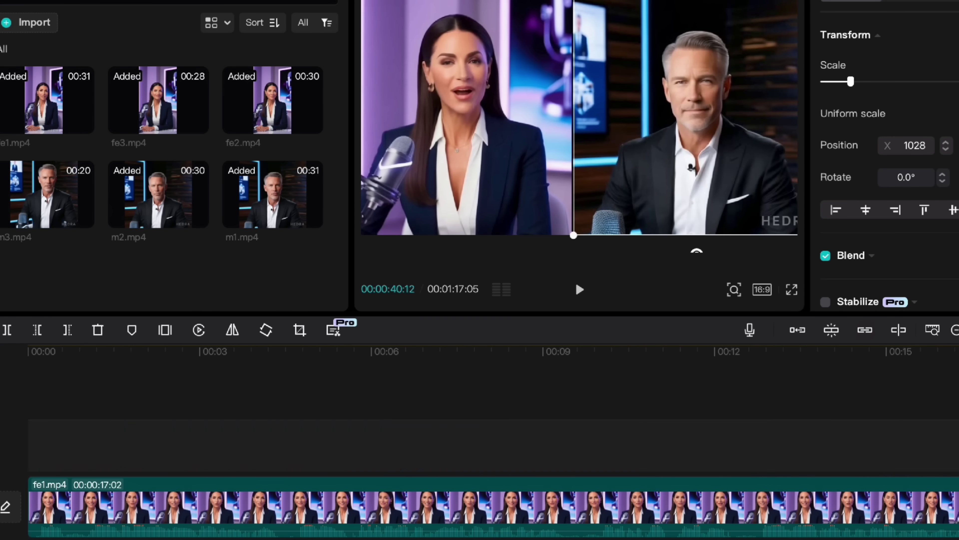
{"action": "left_click", "coordinate": [117, 422]}
{"action": "key", "text": "Home"}
{"action": "right_click", "coordinate": [72, 439]}
{"action": "left_click", "coordinate": [90, 444]}
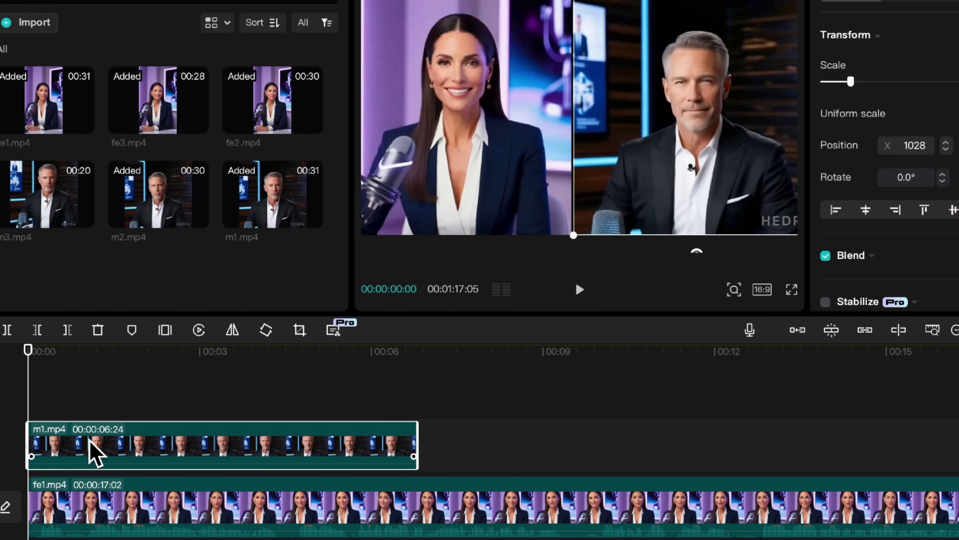
Paste another copy of the silent m1.mp4 clip directly after the first one on the guest track.
{"action": "left_click", "coordinate": [213, 400]}
{"action": "left_click", "coordinate": [272, 438]}
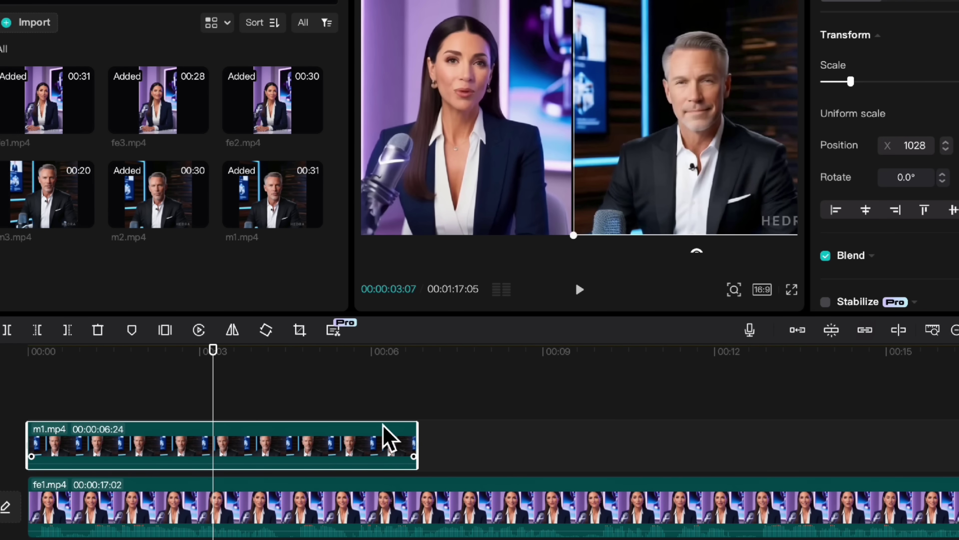
{"action": "left_click", "coordinate": [425, 417]}
{"action": "right_click", "coordinate": [464, 439]}
{"action": "left_click", "coordinate": [481, 450]}
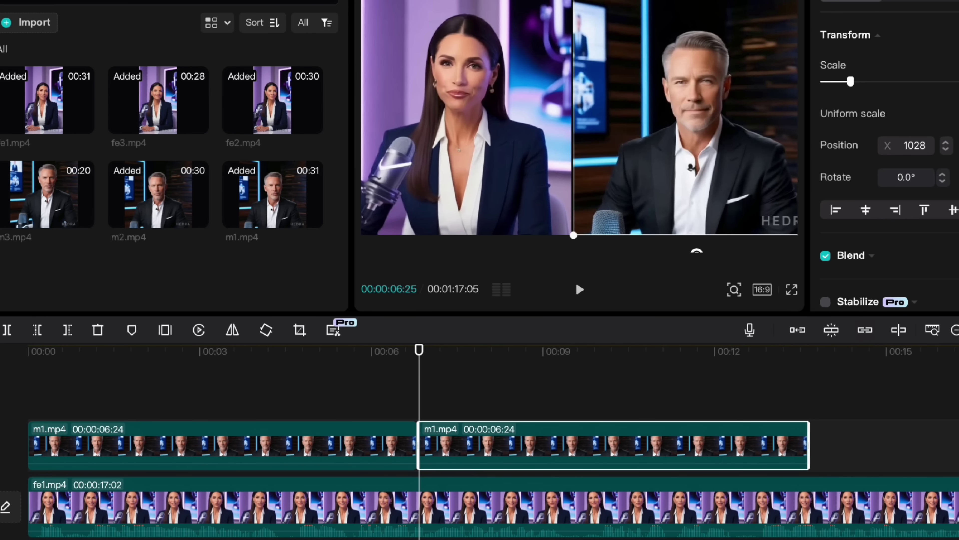
Paste a third silent m1.mp4 copy at 00:00:13:19 and trim it to fill the gap before the speaking m1.mp4 clip.
{"action": "scroll", "coordinate": [398, 412], "scroll_direction": "right", "scroll_amount": 10}
{"action": "left_click", "coordinate": [407, 398]}
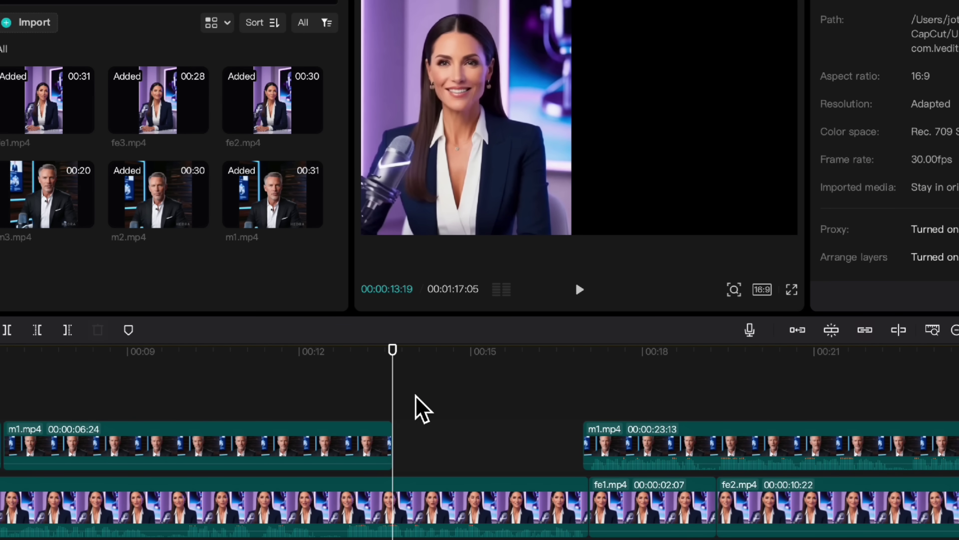
{"action": "key", "text": "ctrl+v"}
{"action": "left_click_drag", "start_coordinate": [780, 428], "coordinate": [529, 431]}
{"action": "left_click_drag", "start_coordinate": [471, 442], "coordinate": [466, 479]}
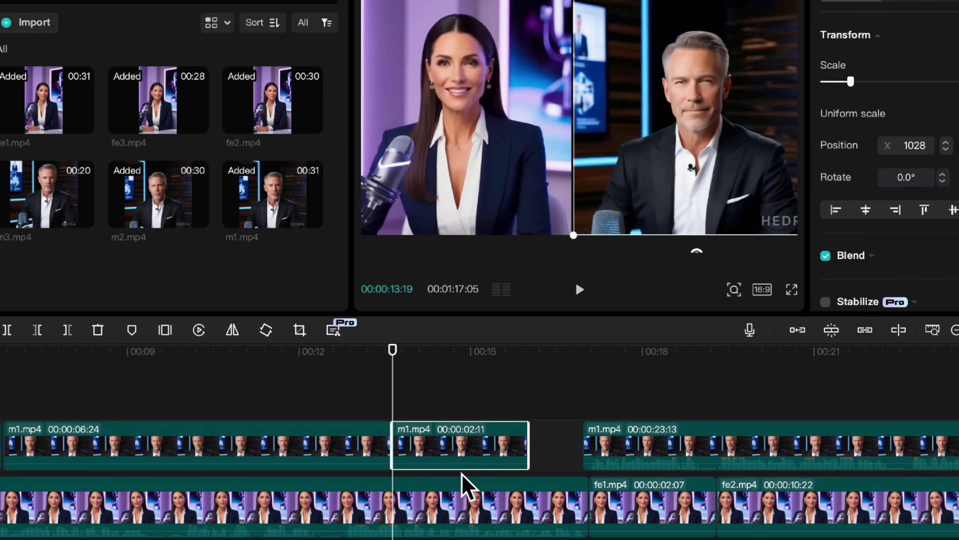
{"action": "left_click_drag", "start_coordinate": [529, 445], "coordinate": [579, 452]}
{"action": "left_click", "coordinate": [278, 413]}
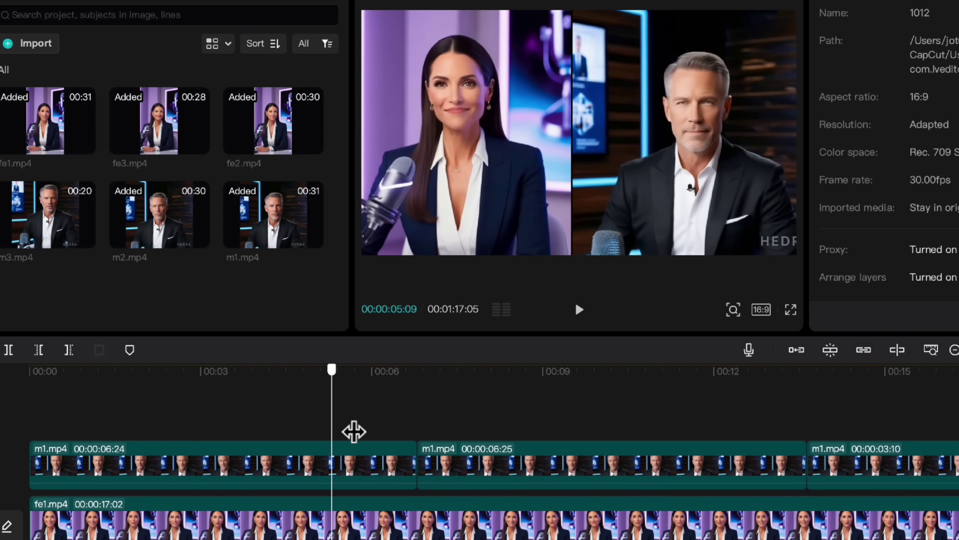
{"action": "left_click_drag", "start_coordinate": [354, 431], "coordinate": [727, 415]}
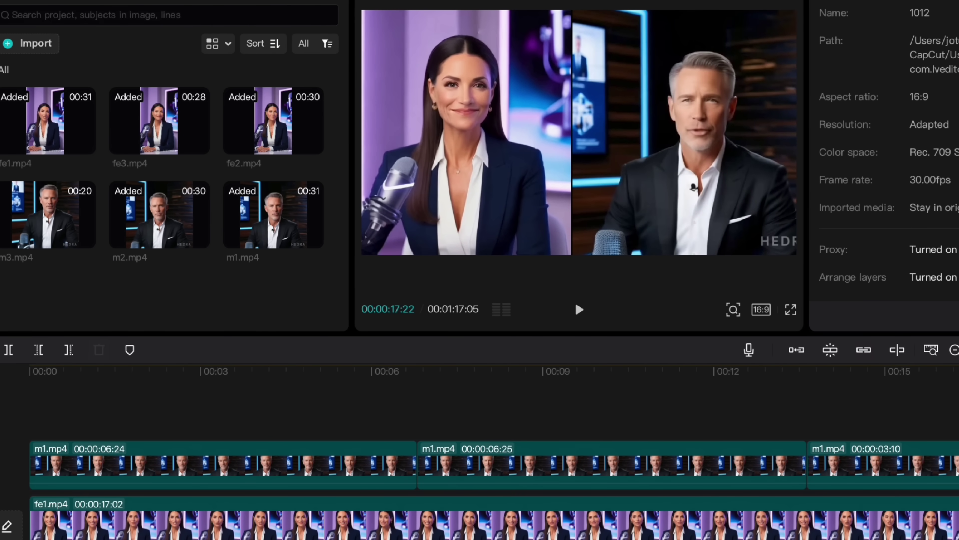
Select all host and guest clips on both tracks and combine them into one compound clip.
{"action": "scroll", "coordinate": [480, 454], "scroll_direction": "right", "scroll_amount": 15}
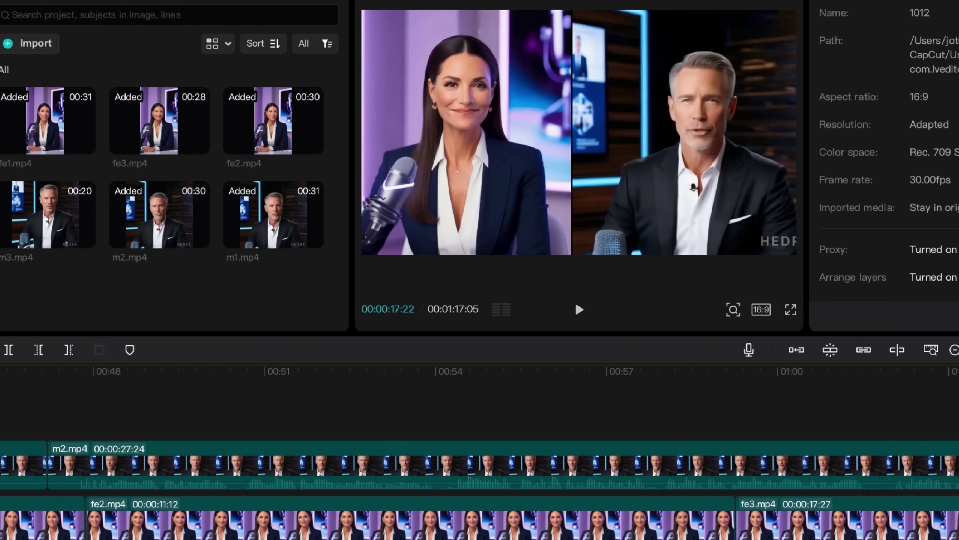
{"action": "scroll", "coordinate": [480, 453], "scroll_direction": "left", "scroll_amount": 15}
{"action": "left_click", "coordinate": [47, 428]}
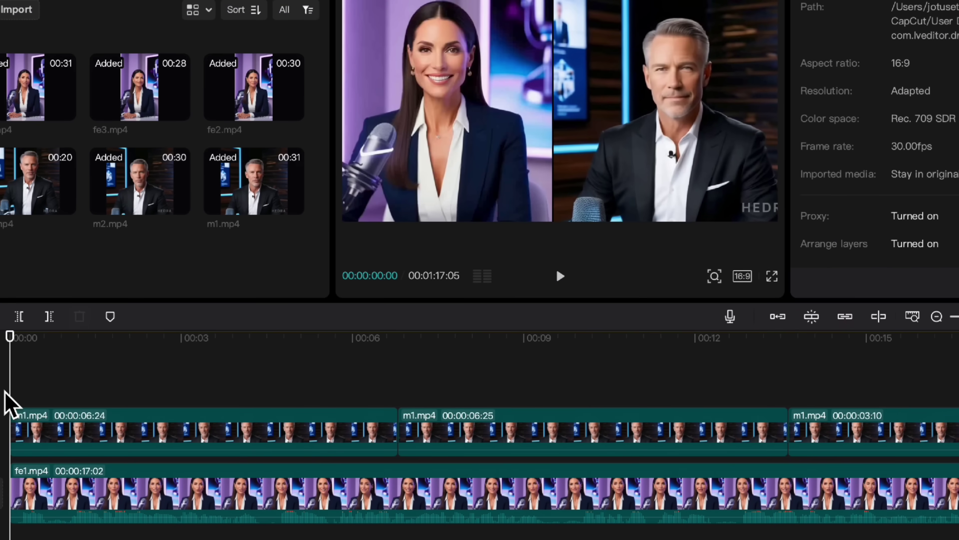
{"action": "left_click", "coordinate": [14, 416]}
{"action": "left_click", "coordinate": [589, 431]}
{"action": "scroll", "coordinate": [480, 430], "scroll_direction": "right", "scroll_amount": 9}
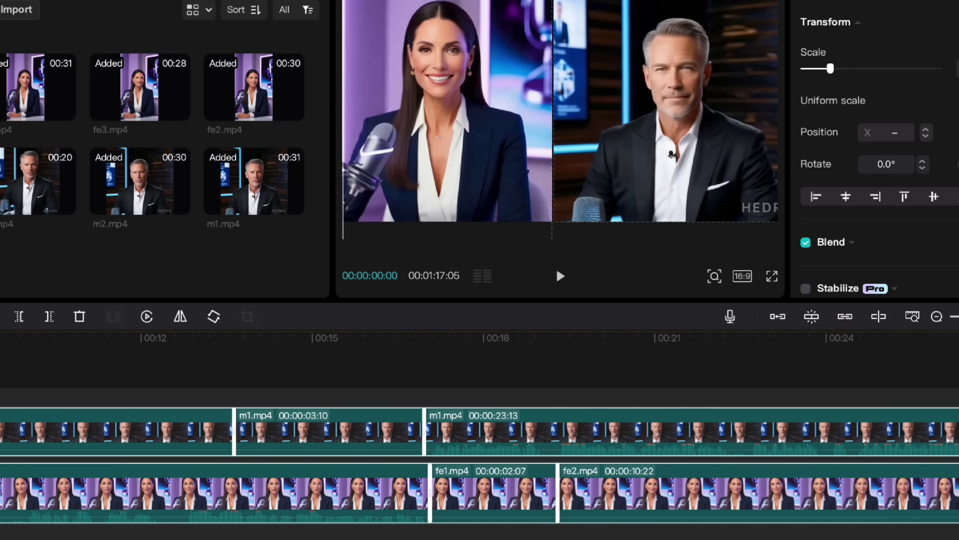
{"action": "scroll", "coordinate": [627, 508], "scroll_direction": "right", "scroll_amount": 15}
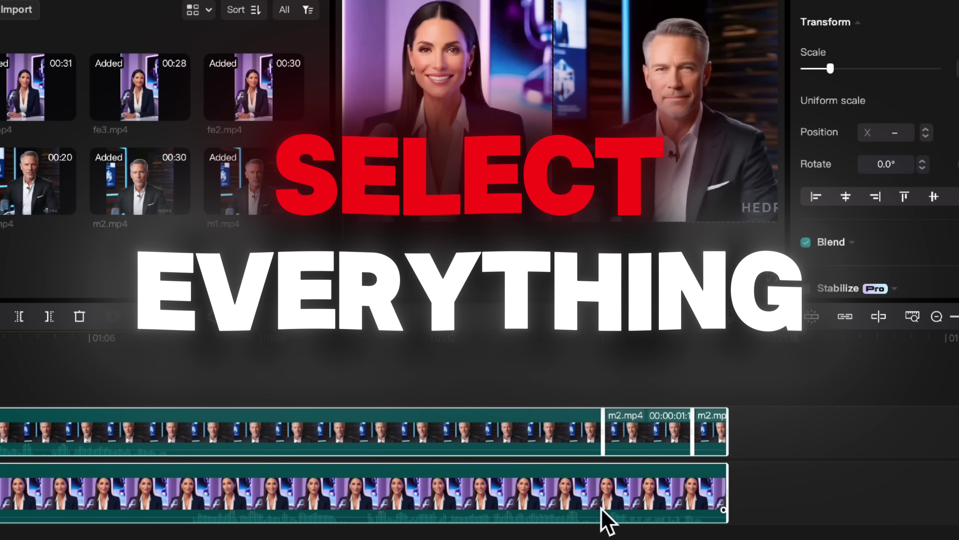
{"action": "right_click", "coordinate": [401, 508]}
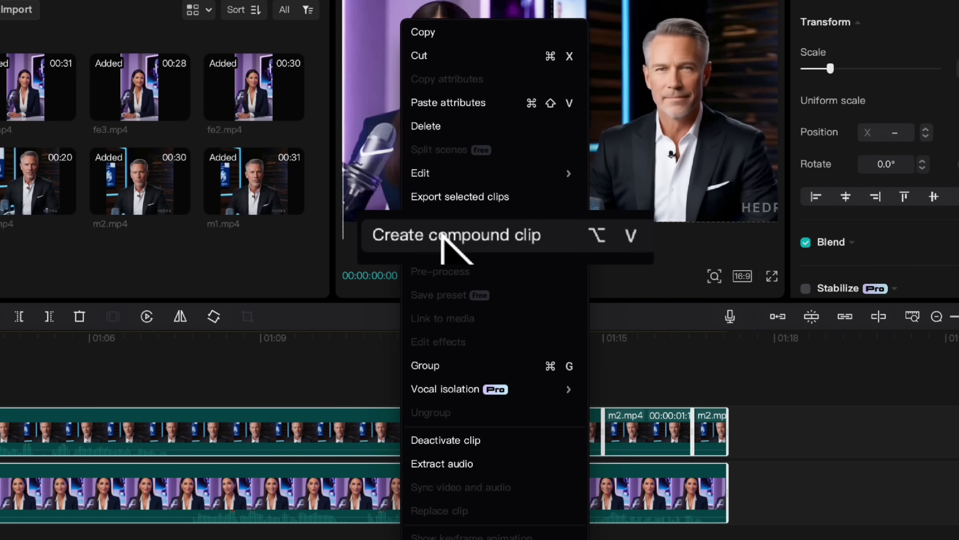
{"action": "left_click", "coordinate": [483, 227]}
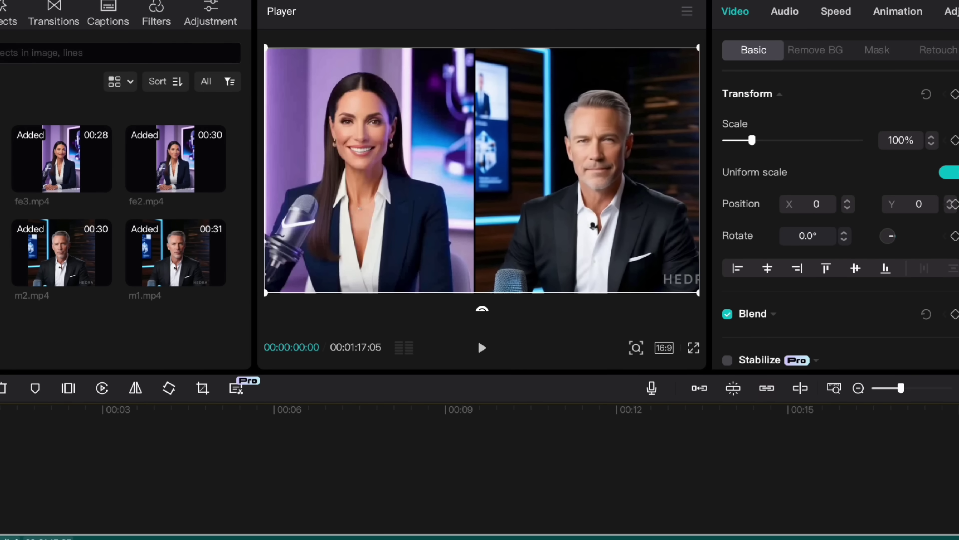
Add a slight positive vignette to the compound clip in its basic adjustments.
{"action": "left_click", "coordinate": [953, 12]}
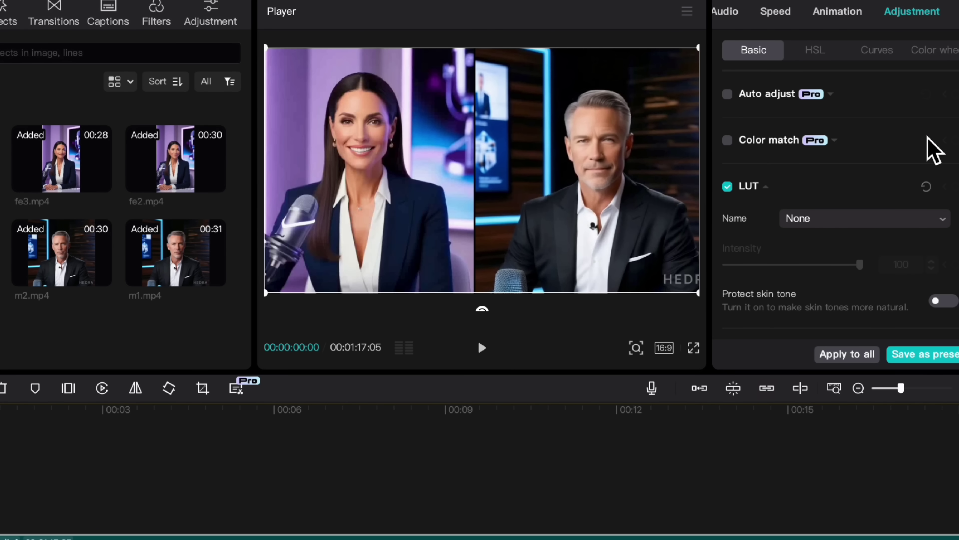
{"action": "scroll", "coordinate": [929, 147], "scroll_direction": "down", "scroll_amount": 10}
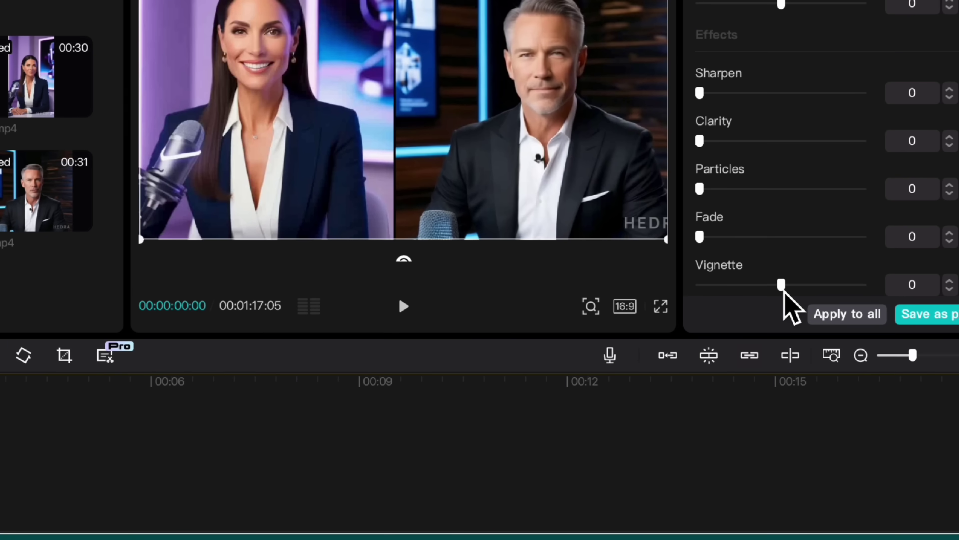
{"action": "left_click_drag", "start_coordinate": [793, 330], "coordinate": [796, 330]}
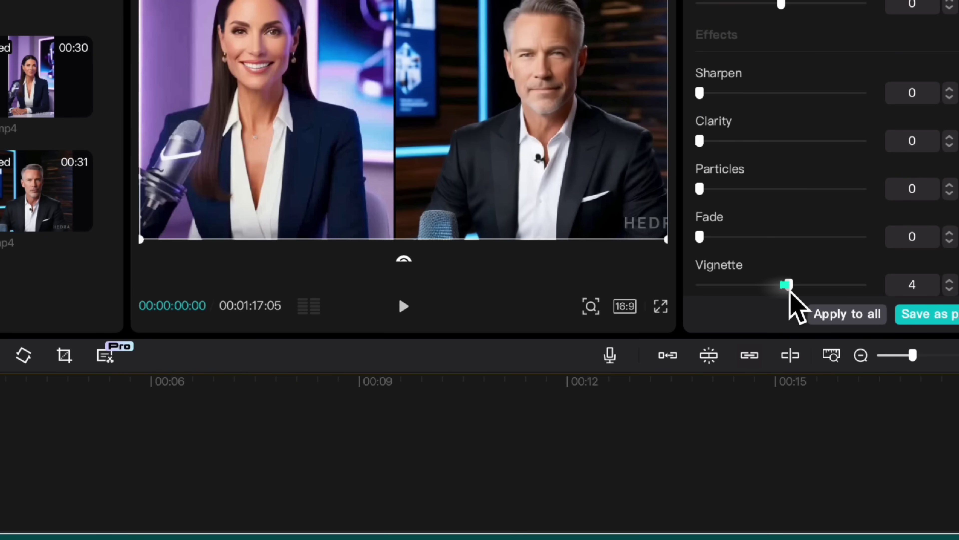
{"action": "mouse_move", "coordinate": [796, 285]}
{"action": "left_mouse_down"}
{"action": "mouse_move", "coordinate": [839, 285]}
{"action": "mouse_move", "coordinate": [806, 286]}
{"action": "left_mouse_up"}
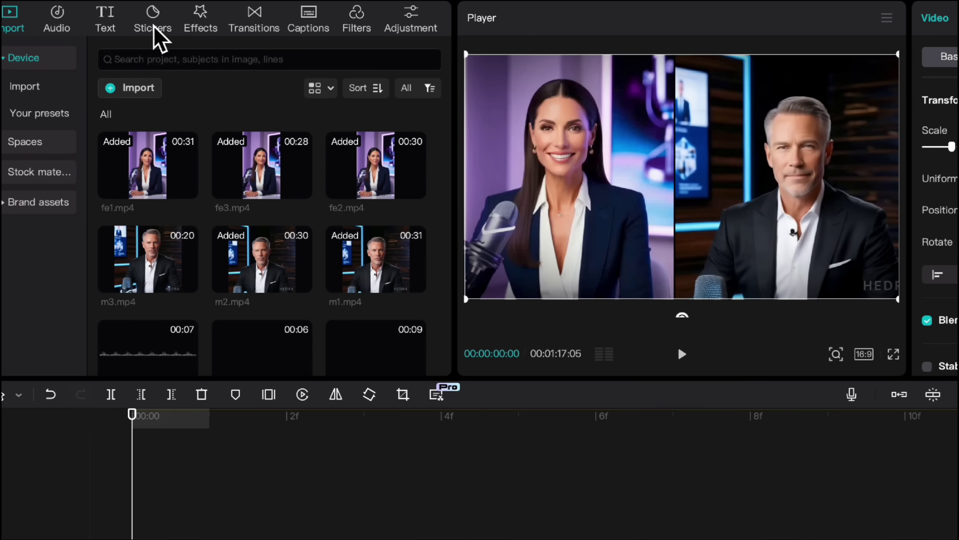
Add the dark textured border sticker from the Frame category above the compound clip and reposition it around the picture.
{"action": "left_click", "coordinate": [153, 23]}
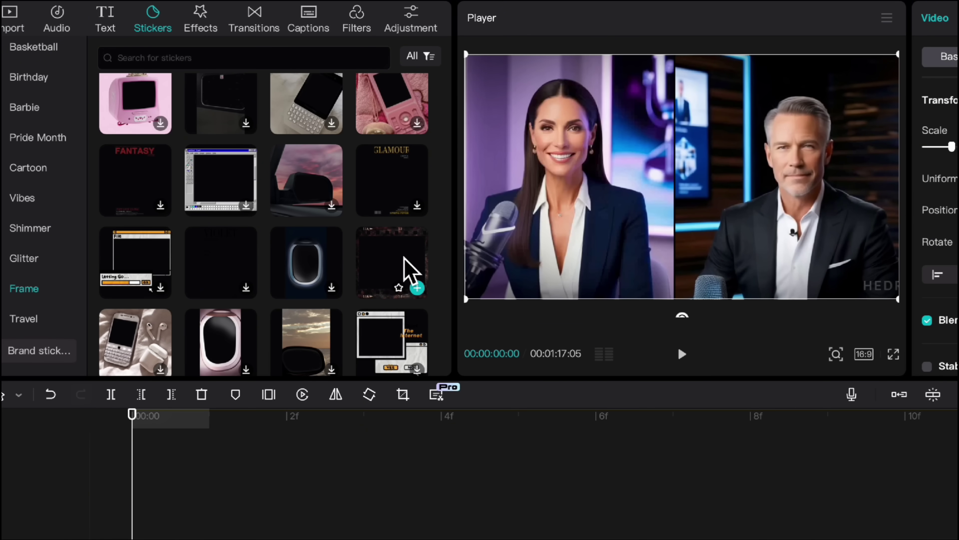
{"action": "scroll", "coordinate": [300, 263], "scroll_direction": "down", "scroll_amount": 5}
{"action": "scroll", "coordinate": [275, 210], "scroll_direction": "down", "scroll_amount": 10}
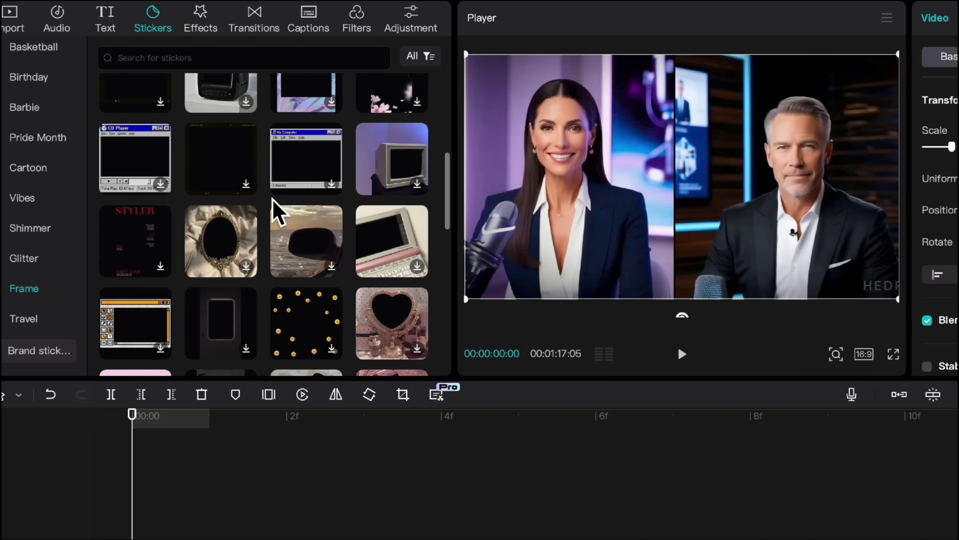
{"action": "left_click_drag", "start_coordinate": [381, 257], "coordinate": [124, 482]}
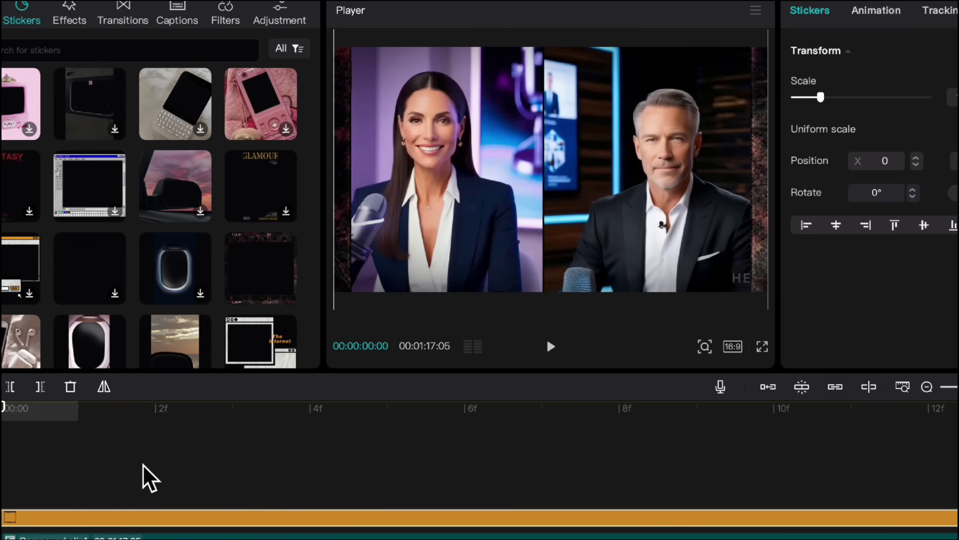
{"action": "left_click_drag", "start_coordinate": [823, 100], "coordinate": [821, 98]}
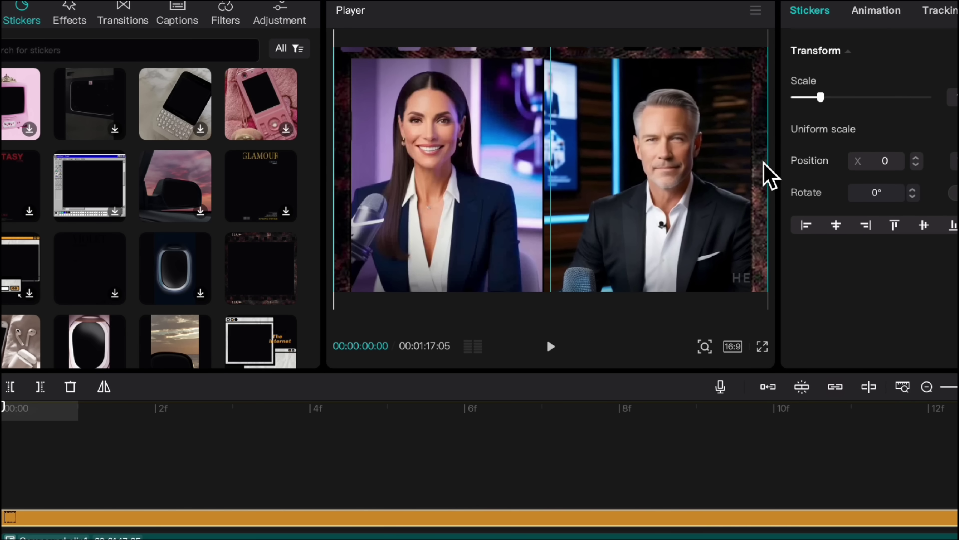